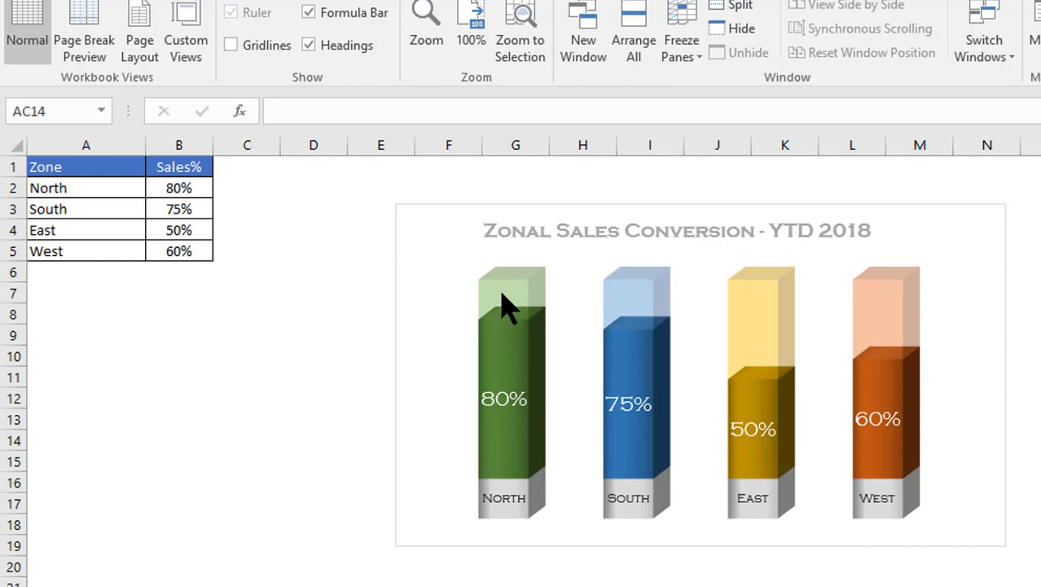
- On the Exercise sheet, enter the headers Zone in A1 and Bottom in B1
mouse_move(497, 309)
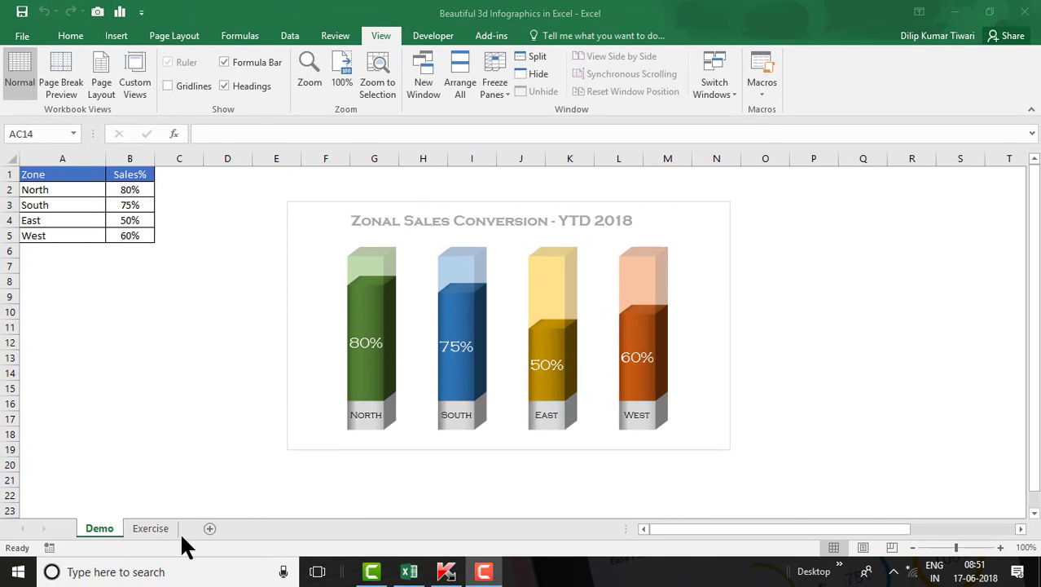
click(151, 529)
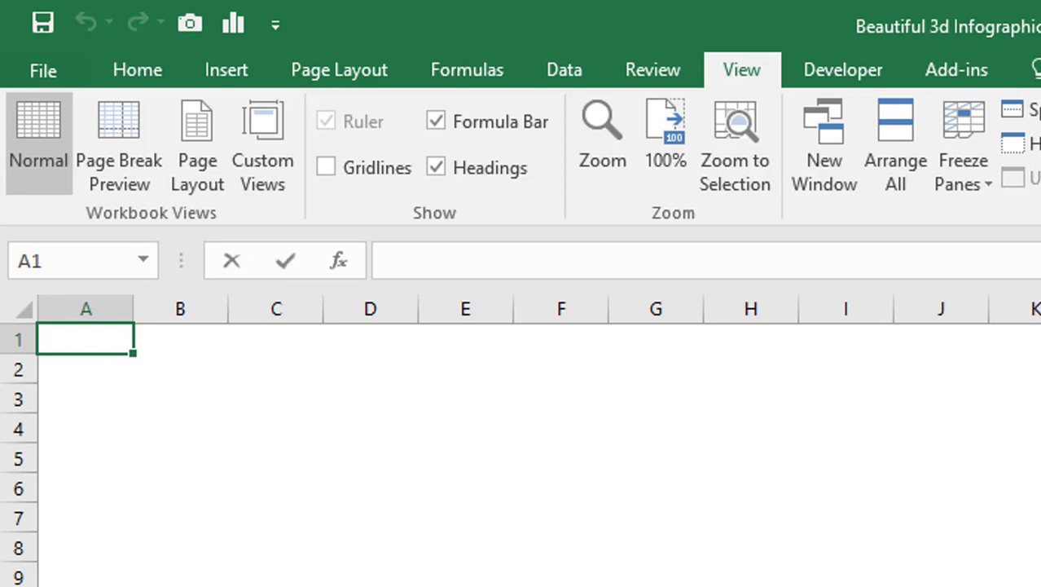
text(Zone)
key(Return)
click(86, 339)
click(180, 339)
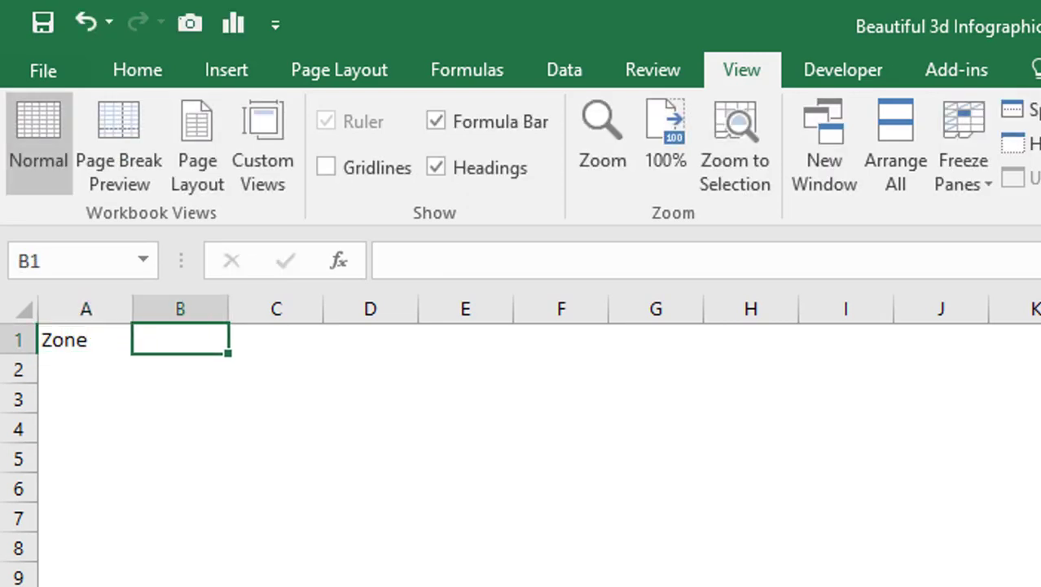
text(Botto)
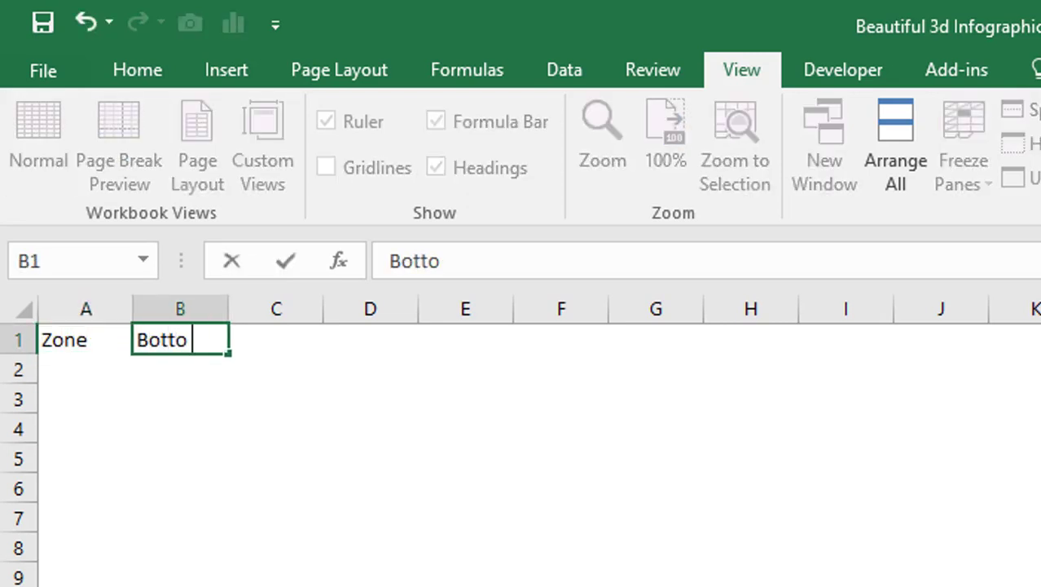
key(Return)
- Enter the headers Sales% in C1 and Deficit in D1
click(276, 339)
text(Sales)
key(Return)
click(276, 339)
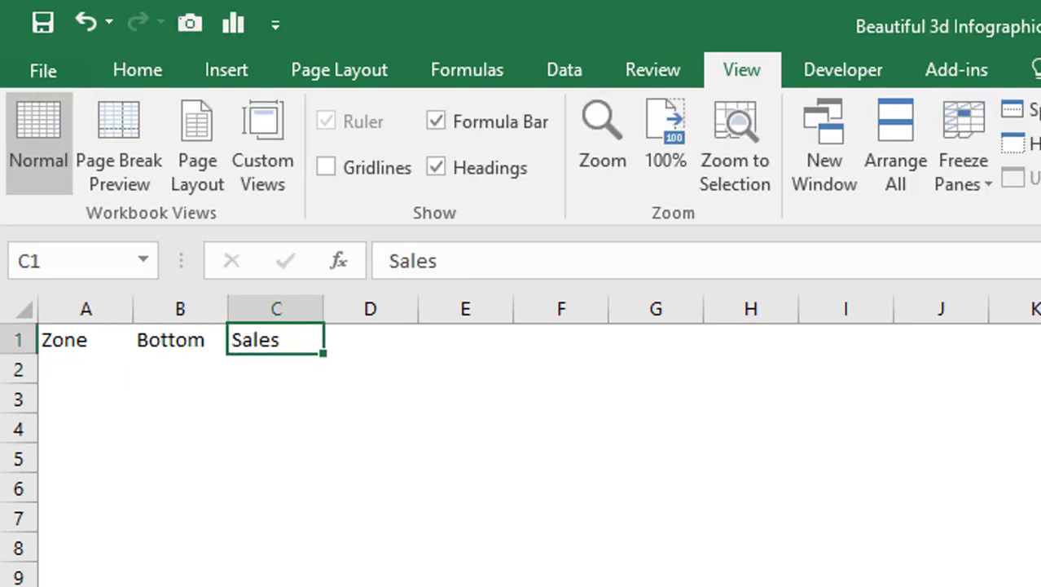
click(370, 339)
click(276, 339)
double_click(276, 339)
text(%)
key(Return)
click(370, 339)
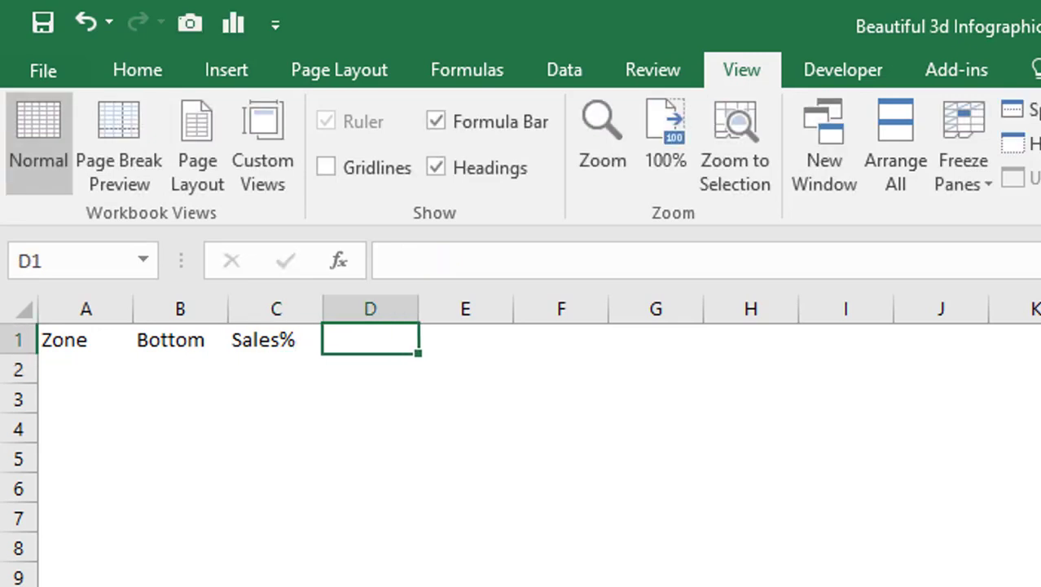
text(Def)
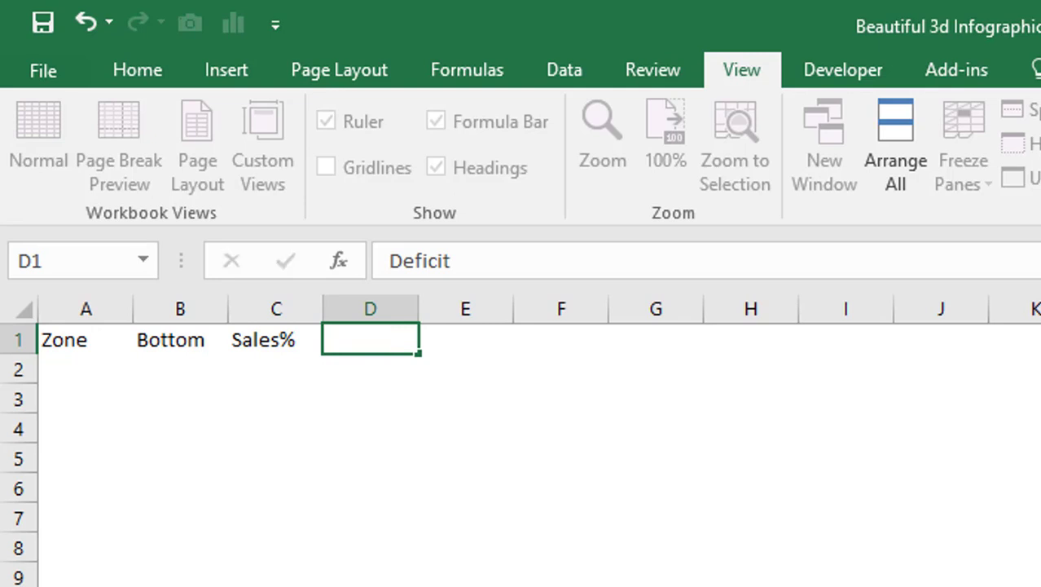
text(icit)
key(Return)
- Enter the zones North and South in A2 and A3 under the Zone header
key(Left)
key(Left)
key(Left)
text(Z)
text(North)
key(Return)
text(South)
key(Return)
- Complete the zone list with East in A4 and West in A5
text(Ease)
key(Return)
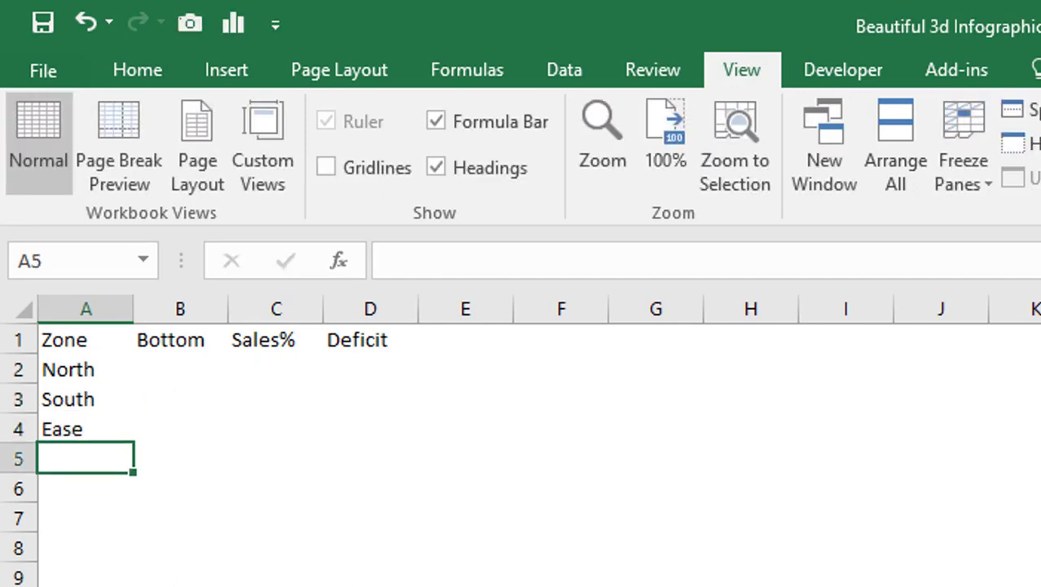
click(86, 428)
text(Eas)
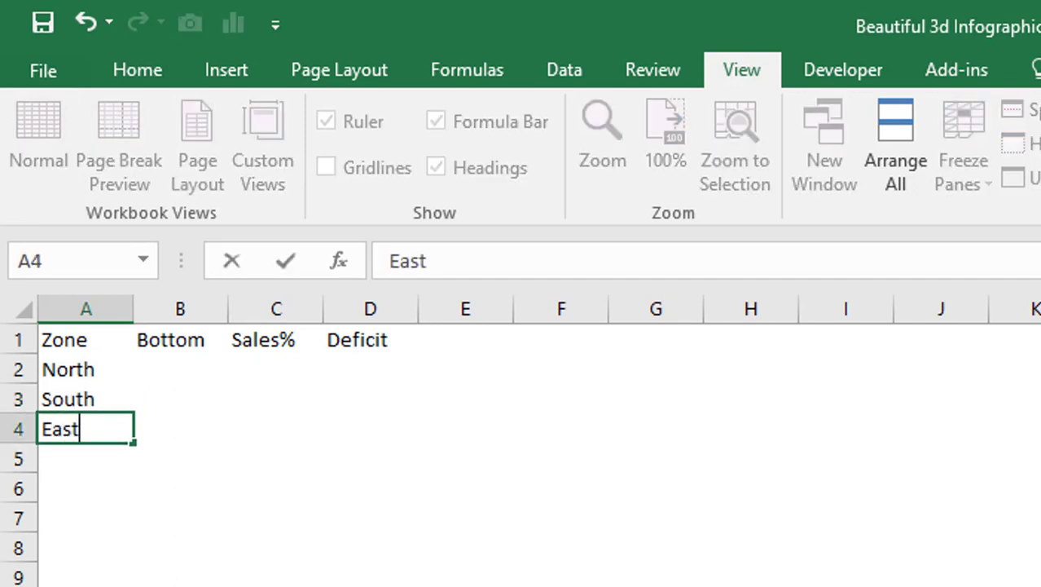
text(t)
key(Return)
text(Wes)
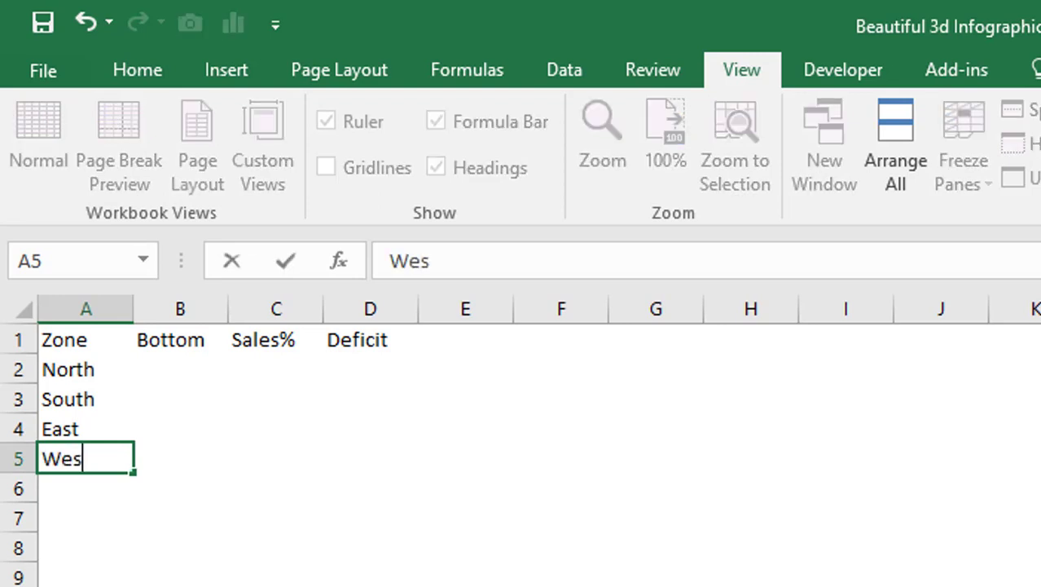
text(t)
key(ctrl+Return)
- Fill the Bottom column for all four zones, B2:B5, with 20%
click(86, 369)
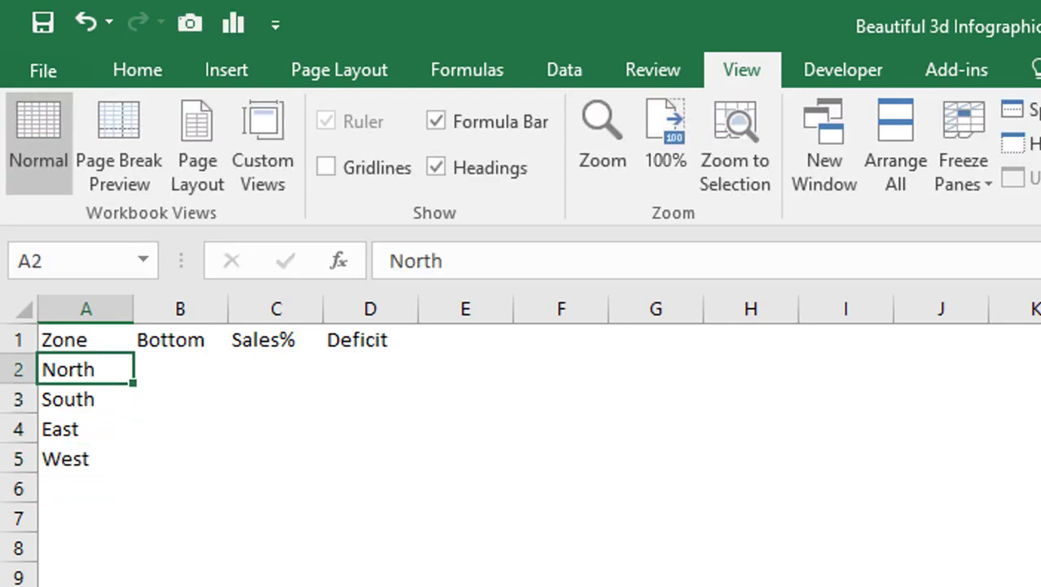
click(180, 369)
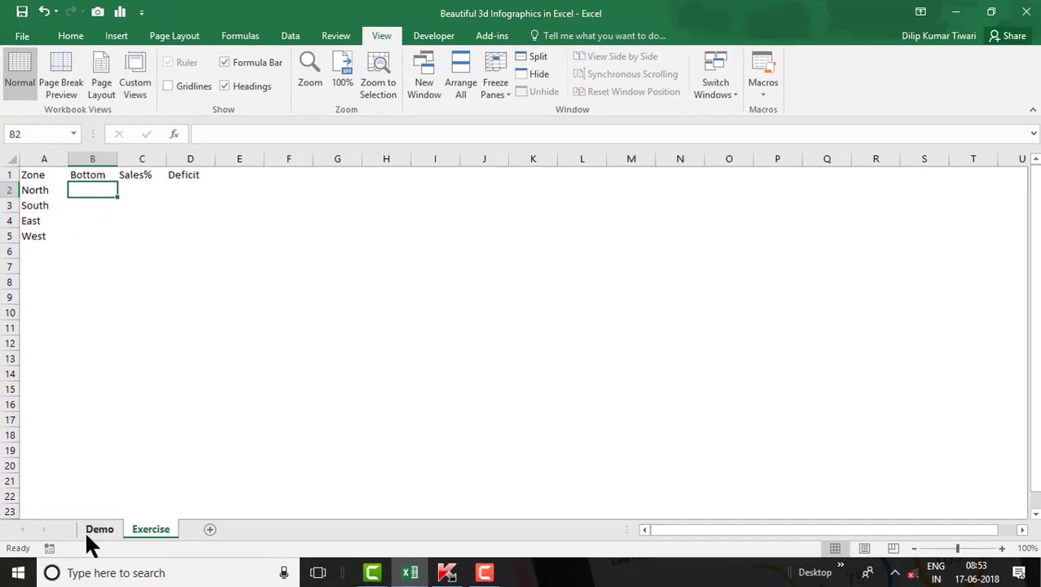
click(92, 529)
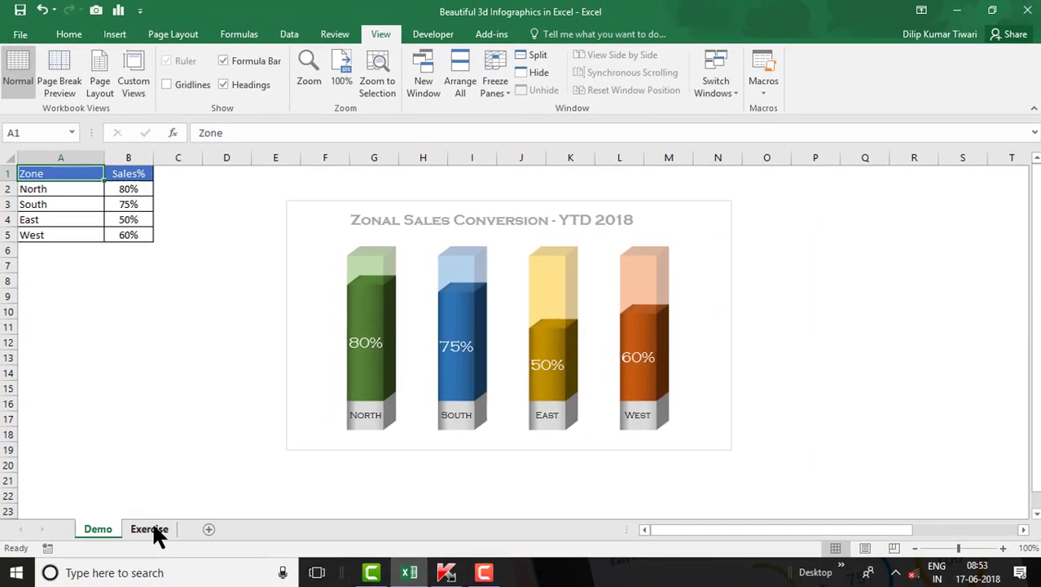
click(151, 528)
text(20%)
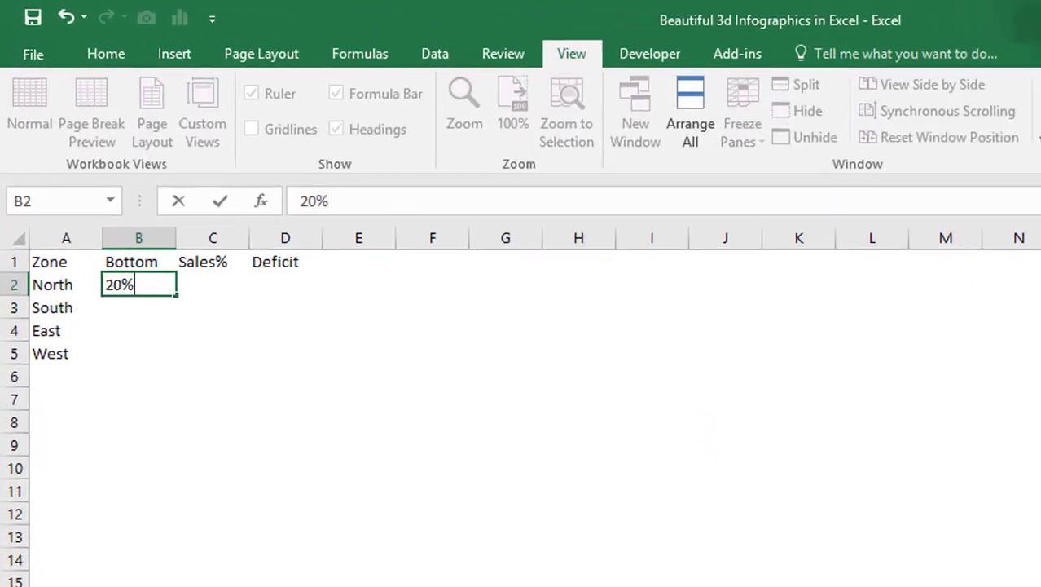
key(Return)
drag(139, 284, 138, 353)
key(ctrl+d)
- Enter the Sales% values 80%, 75%, 65% and 90% in C2:C5 for North, South, East and West
click(275, 339)
click(275, 369)
text(80)
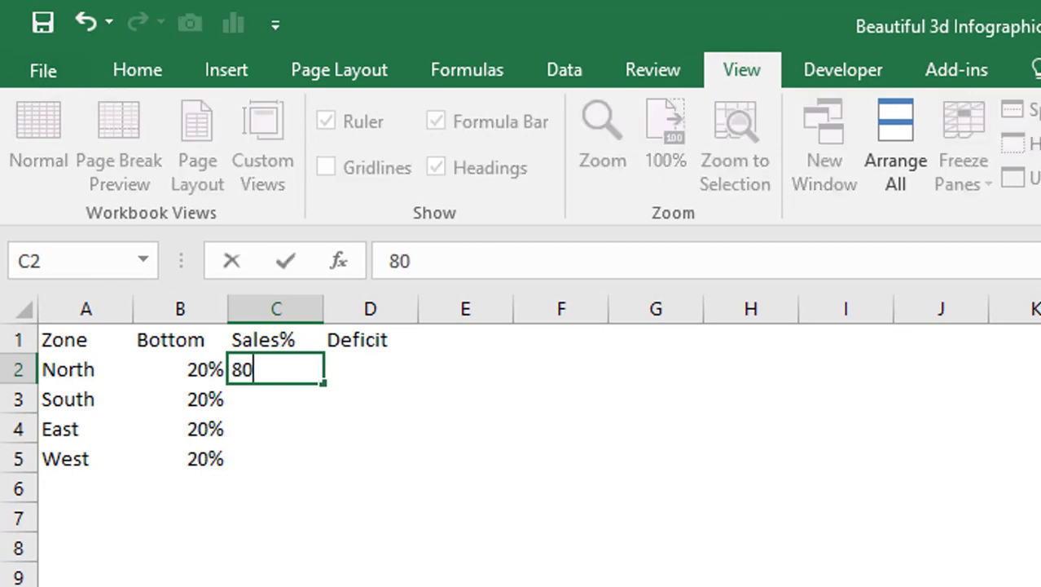
text(%)
key(Return)
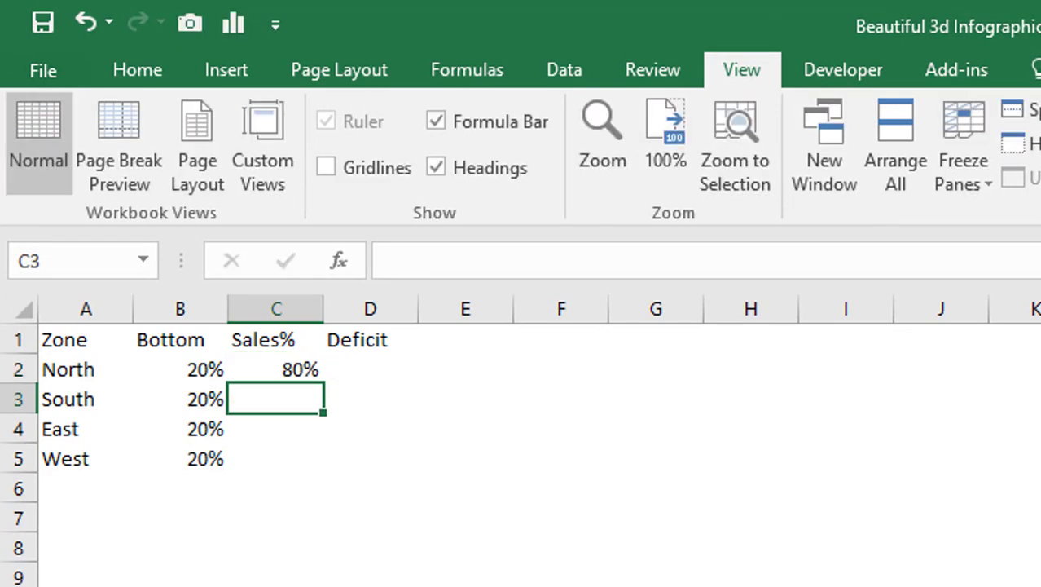
text(75)
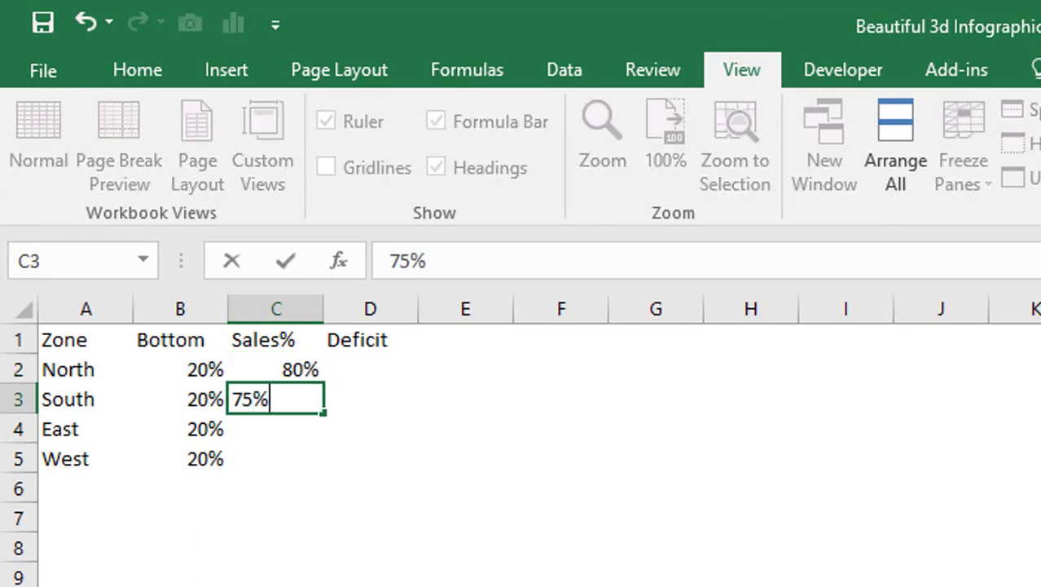
key(Return)
text(65)
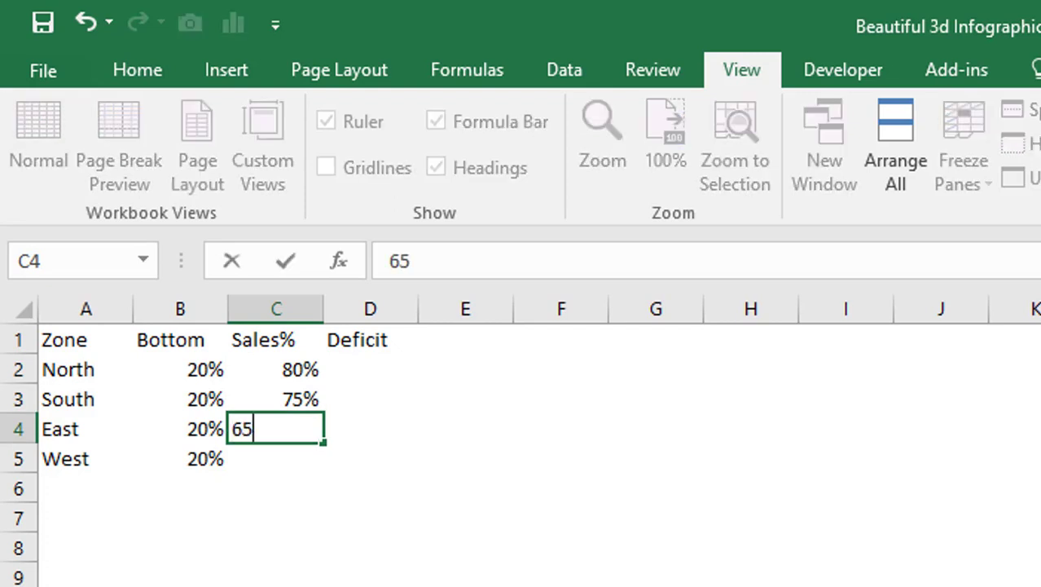
key(Return)
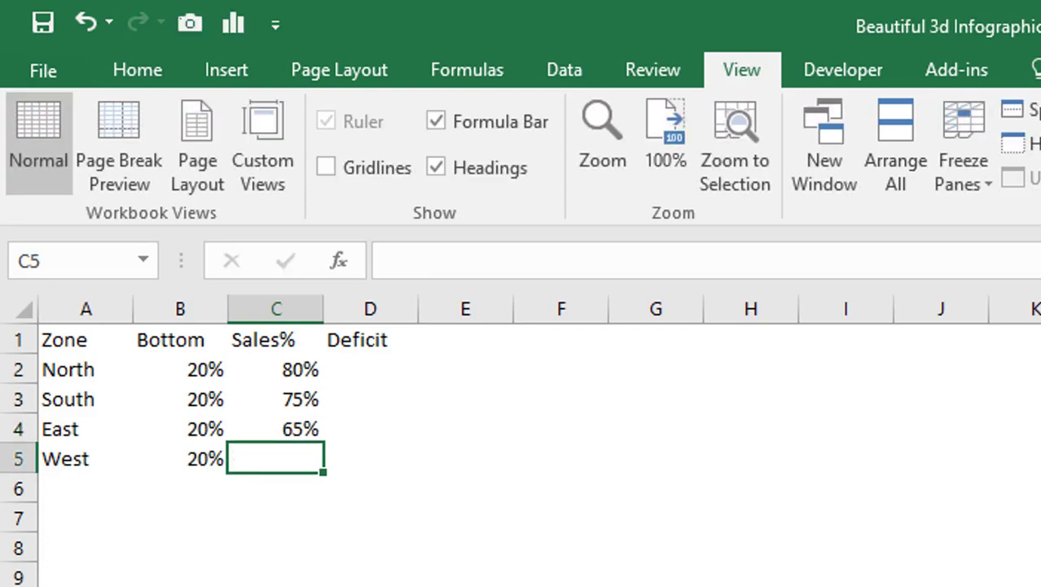
text(90)
key(Return)
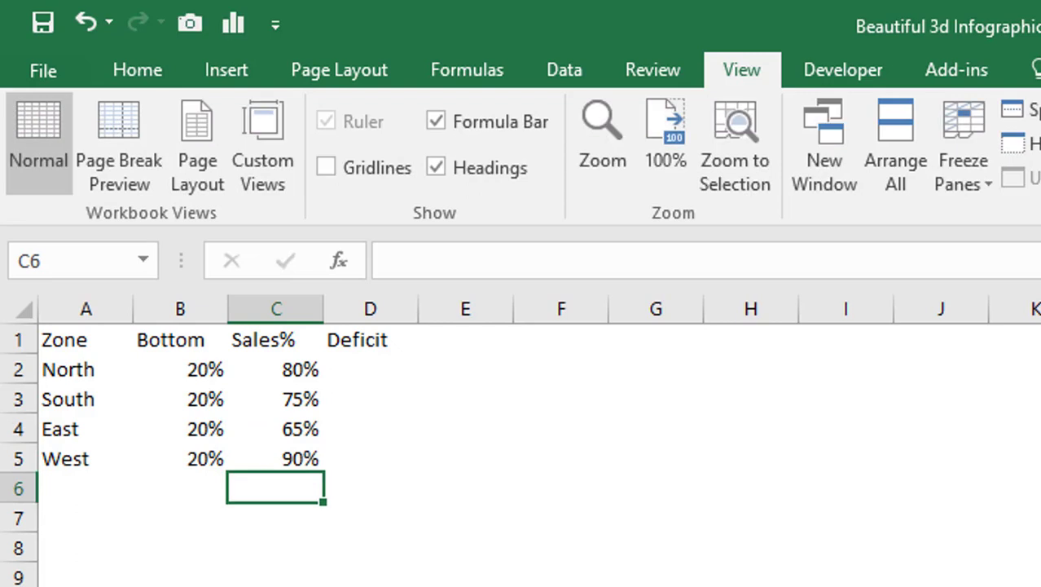
- Center the Sales% header and its values in C1:C5
key(Up)
key(Up)
key(Up)
key(Up)
key(Up)
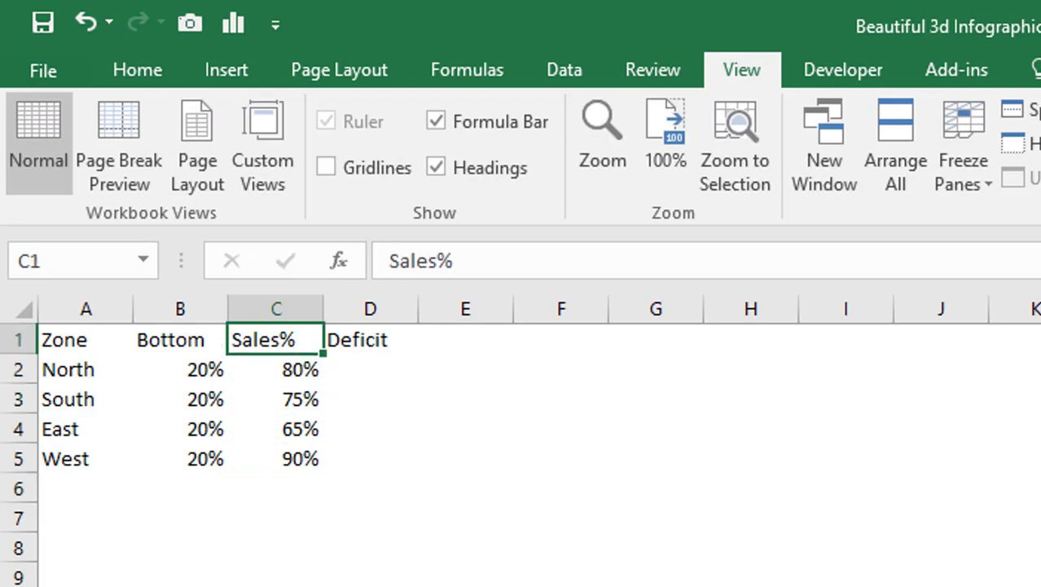
key(ctrl+shift+Down)
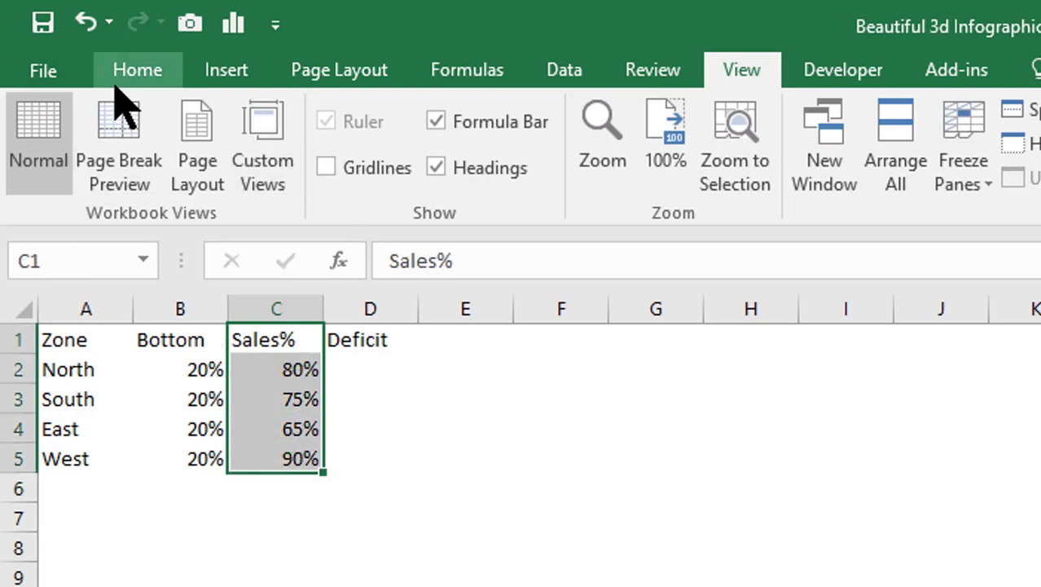
click(120, 83)
click(597, 167)
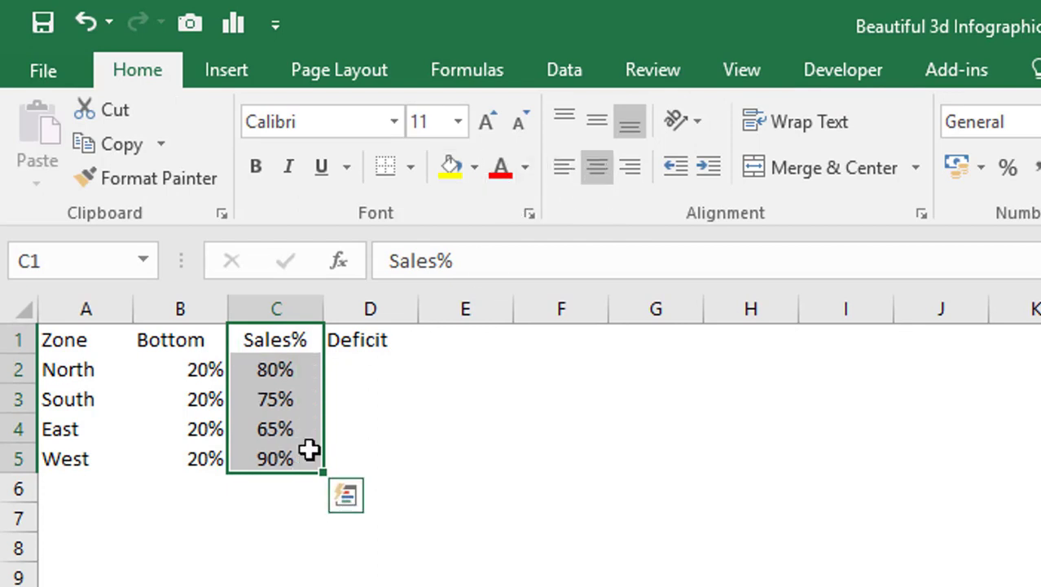
- Calculate North's deficit in D2 with the formula =100%-C2
click(367, 361)
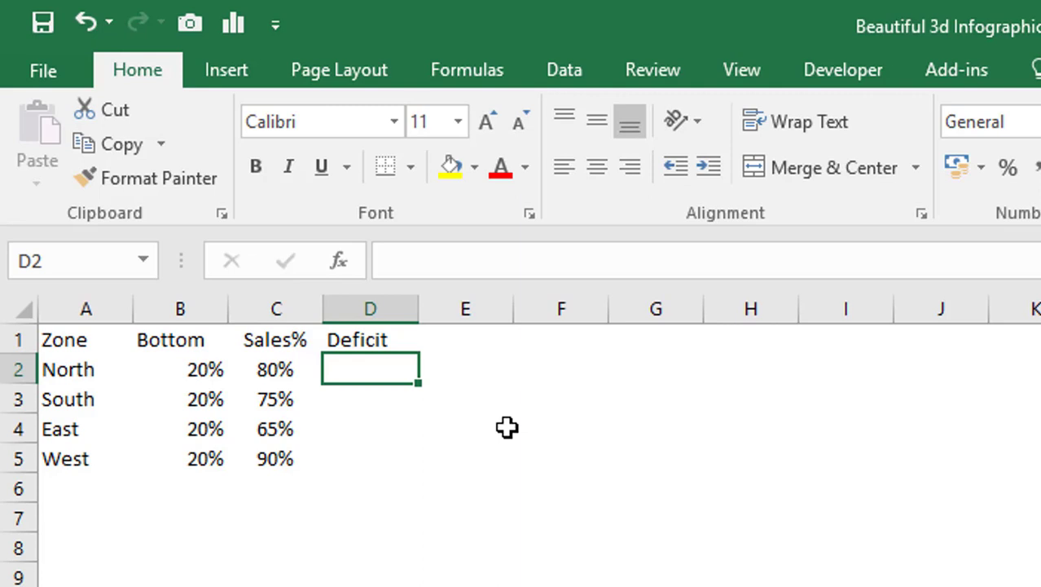
text(=)
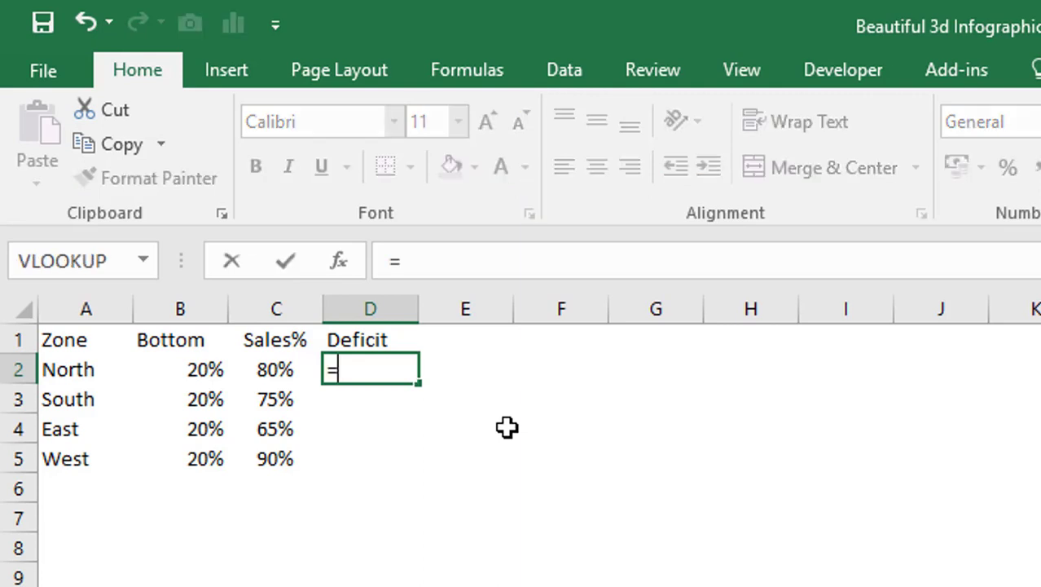
text(100%-)
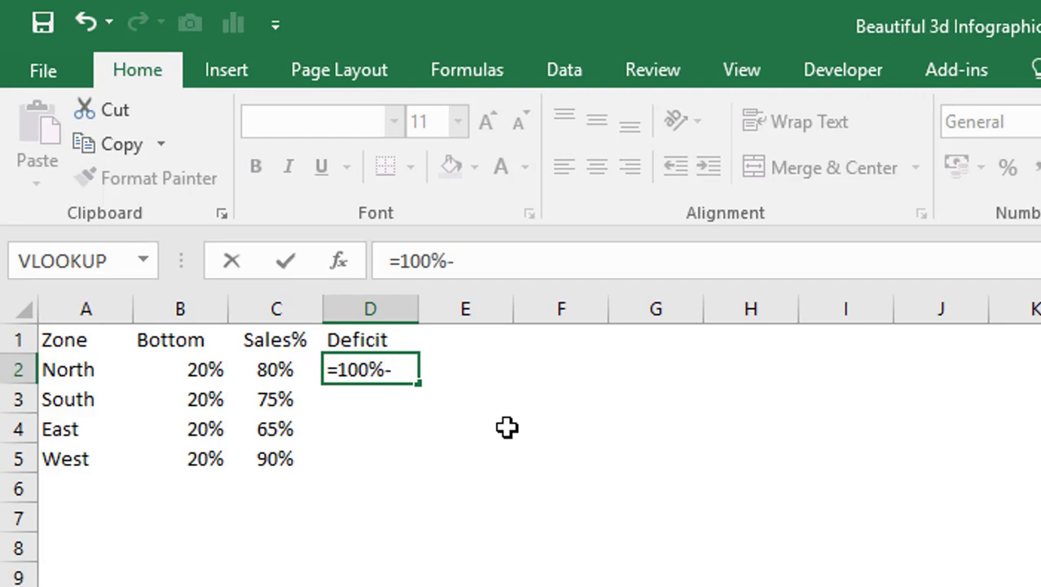
click(273, 373)
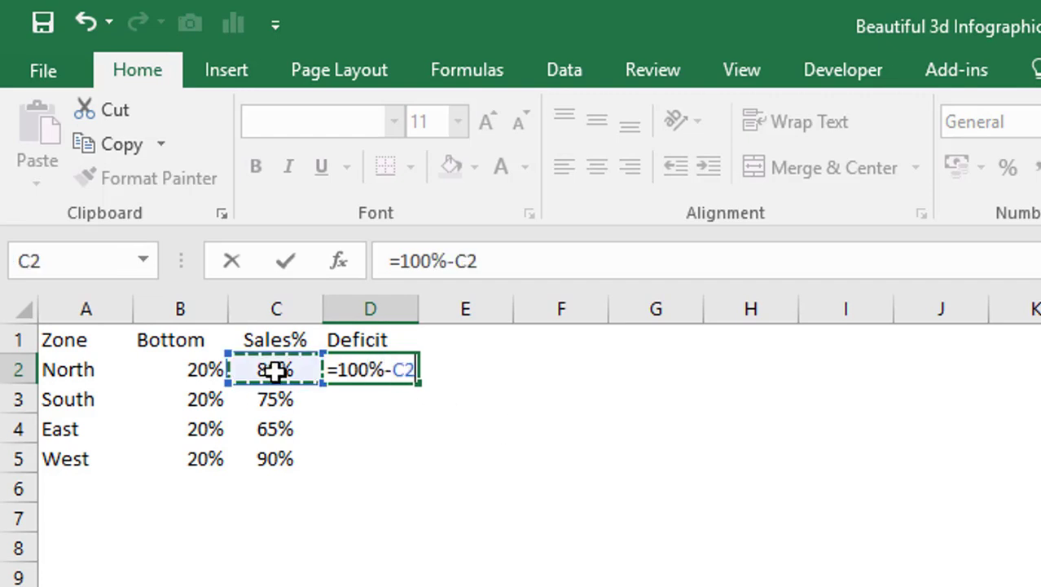
key(ctrl+Return)
- Fill the Deficit formula down through D5 and format D2:D5 as percentages without decimals
key(shift+Down)
key(shift+Down)
key(shift+Down)
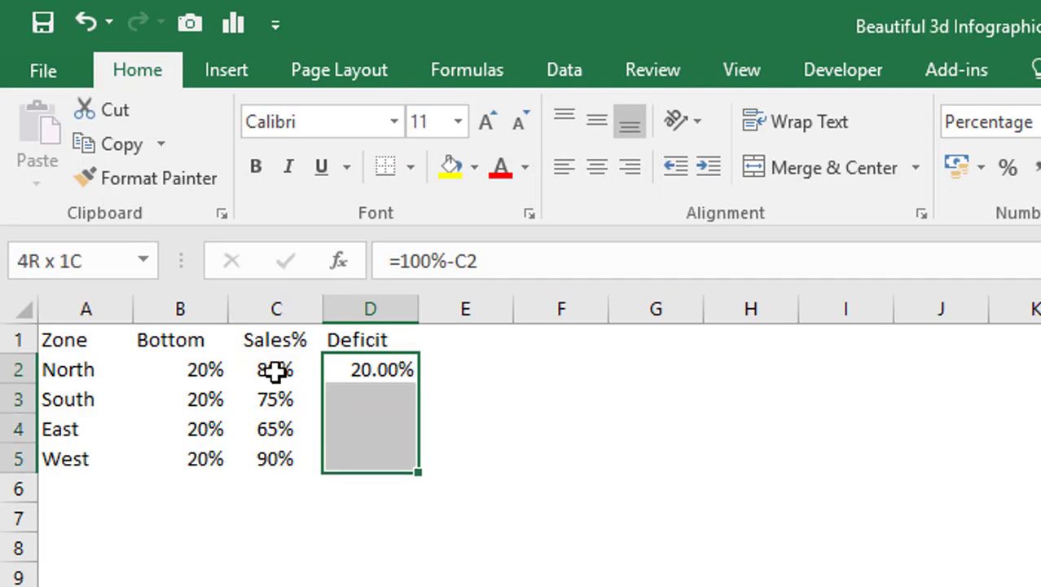
key(ctrl+d)
key(ctrl+shift+5)
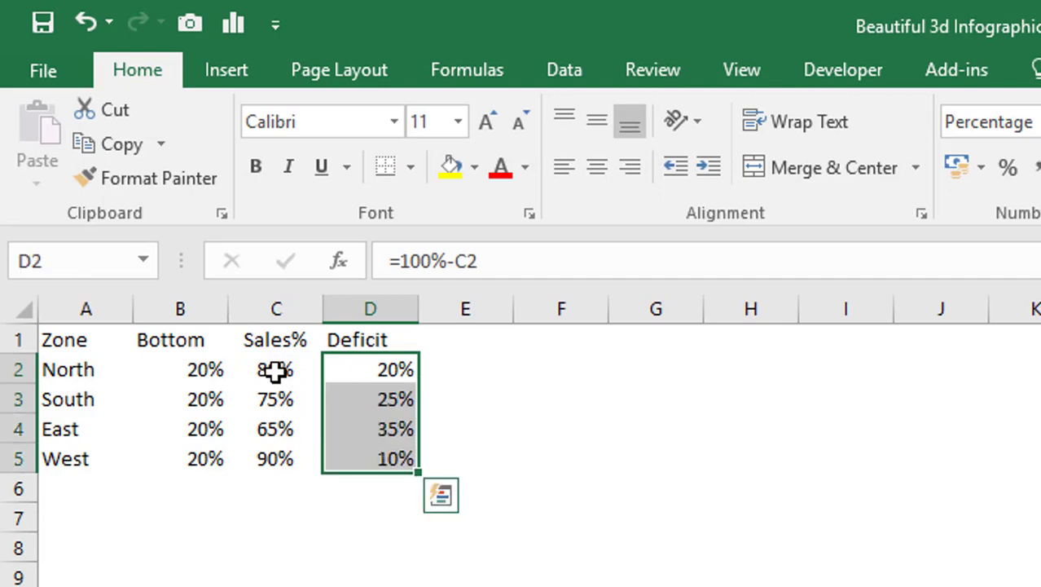
- Insert a 3-D Stacked Column chart based on the Bottom, Sales% and Deficit values in B2:D5
key(Left)
key(Left)
key(Left)
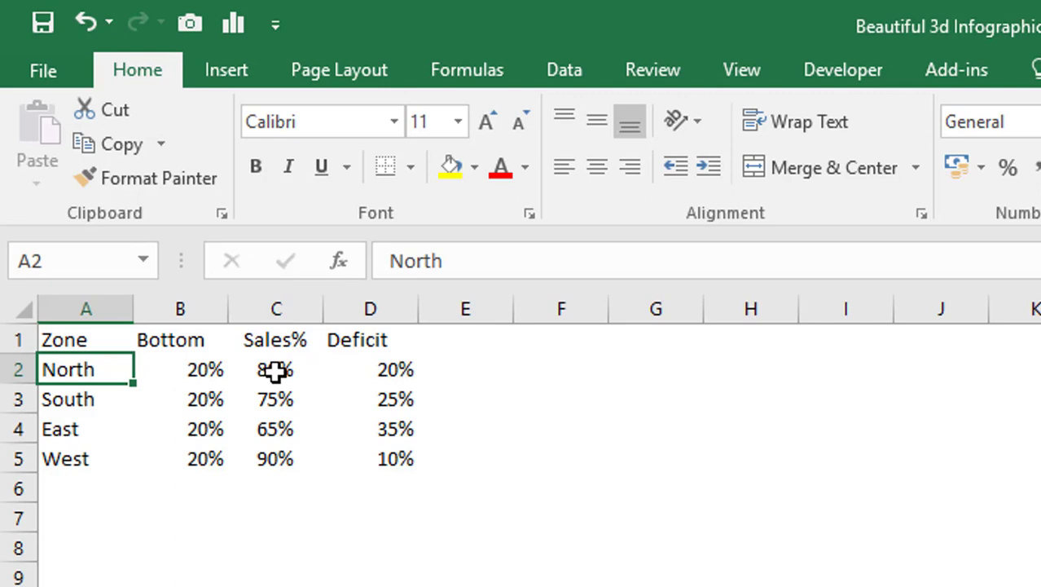
click(180, 369)
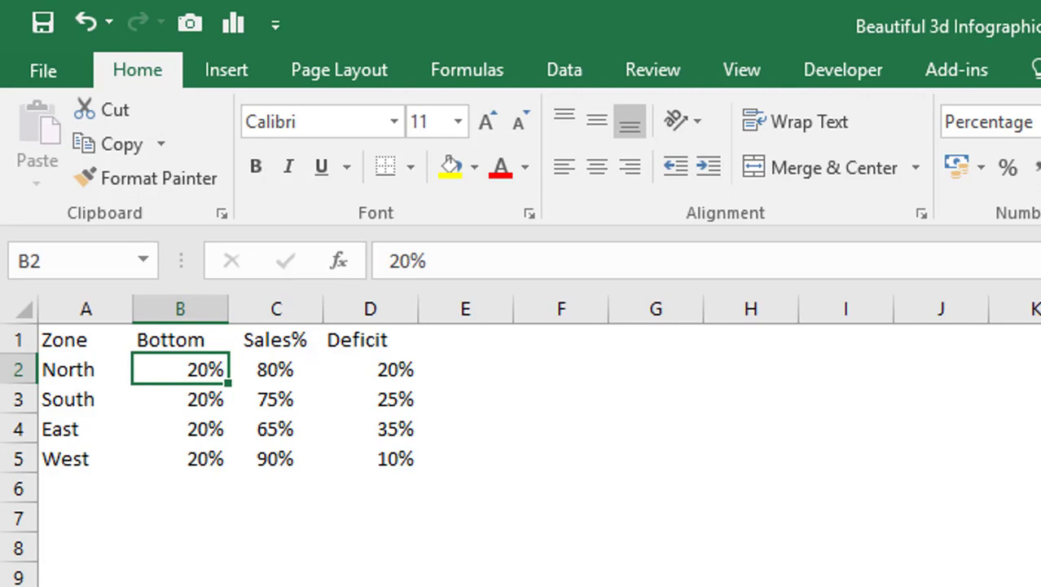
key(shift+Right)
key(shift+Right)
key(shift+Down)
key(shift+Down)
key(shift+Down)
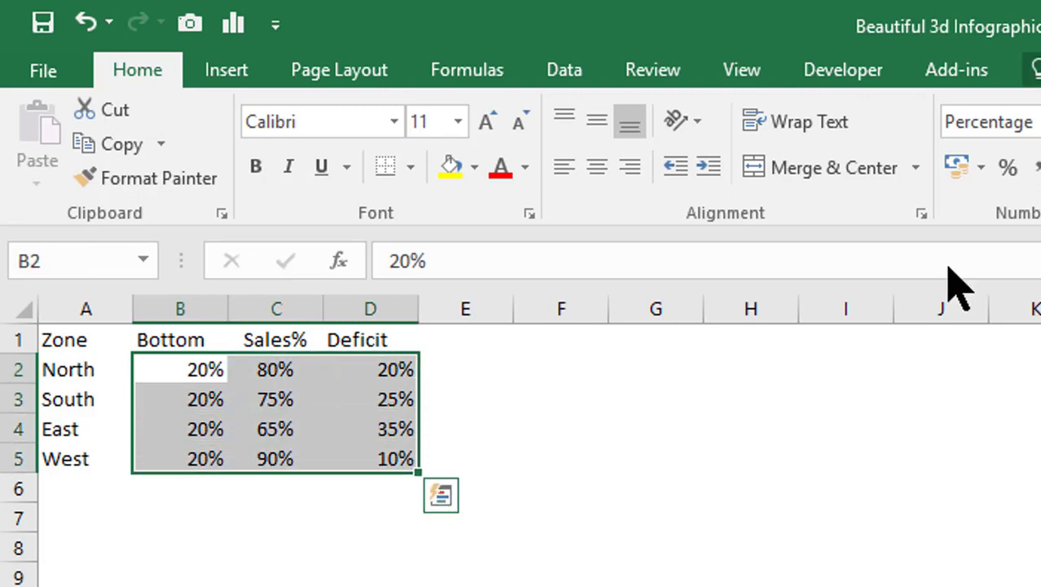
click(247, 67)
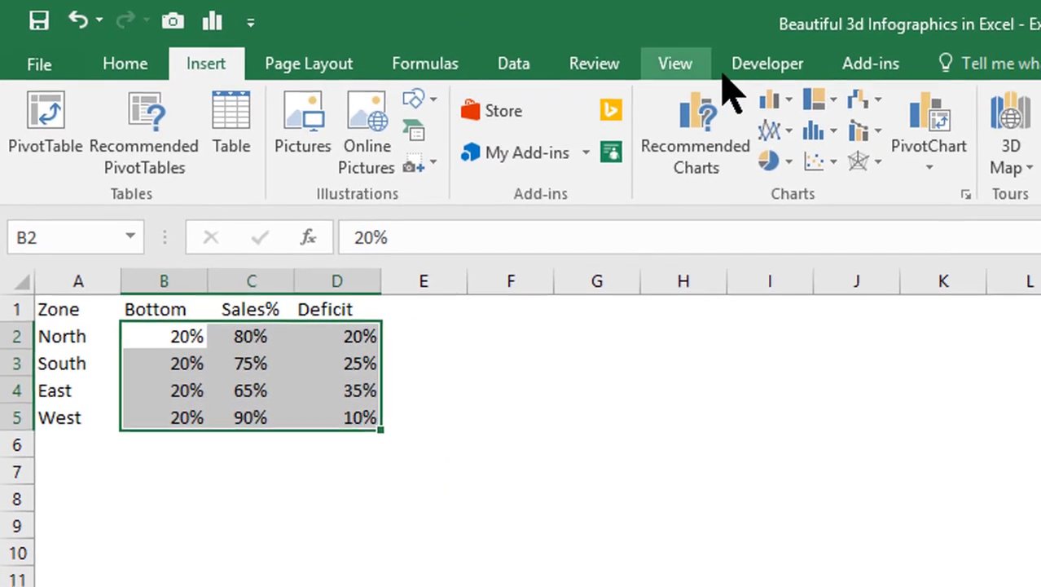
click(699, 94)
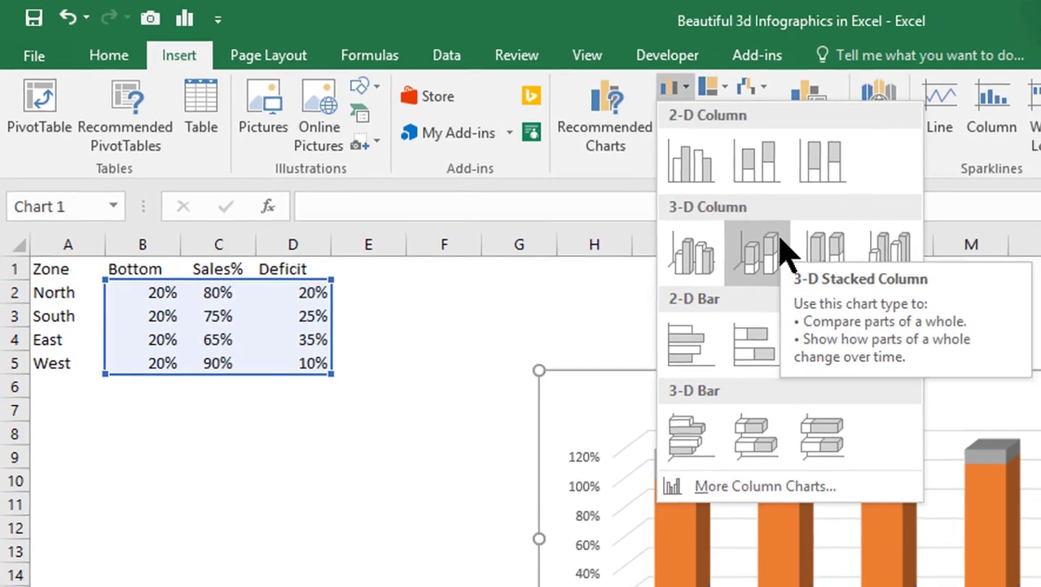
click(797, 253)
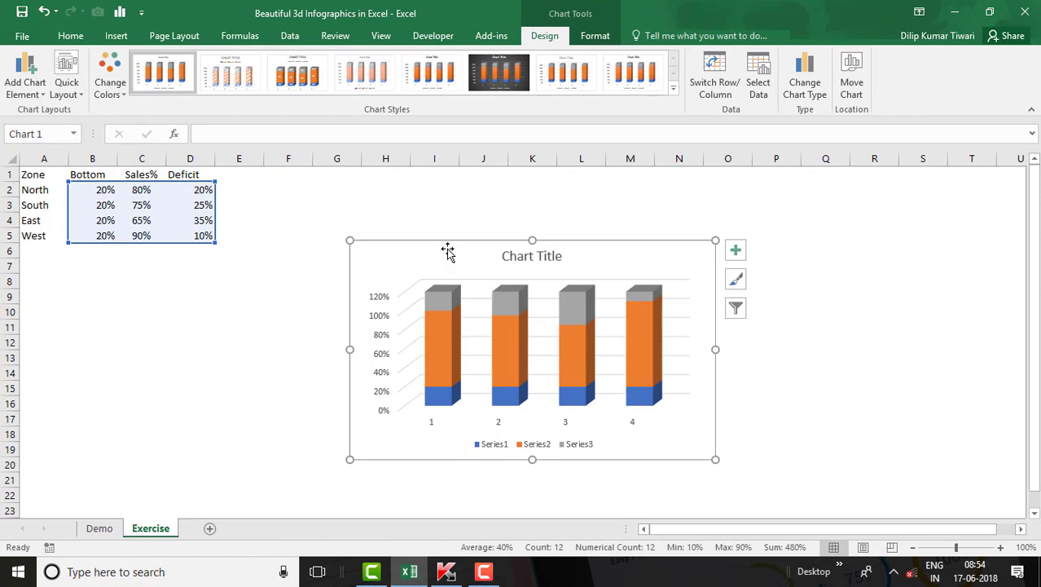
- Move the chart up nearer the data table and resize it to 3.39" high by 6.04" wide
drag(447, 249, 398, 202)
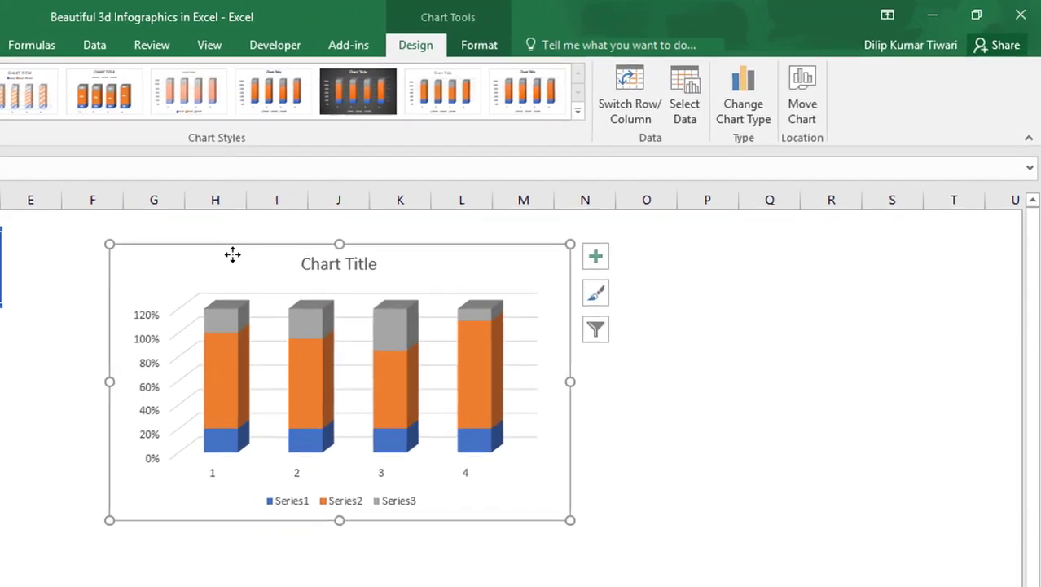
click(428, 50)
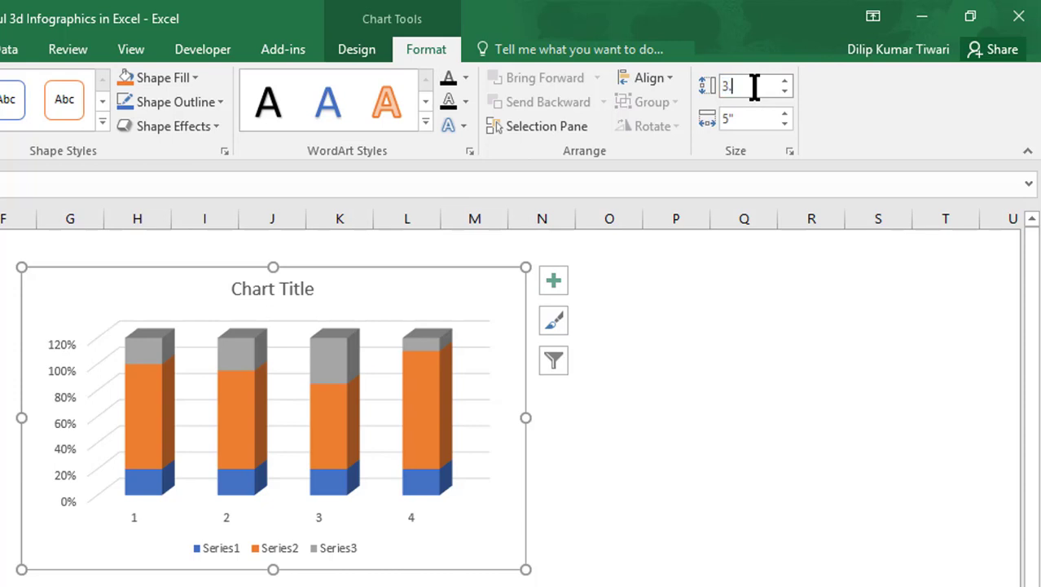
click(744, 118)
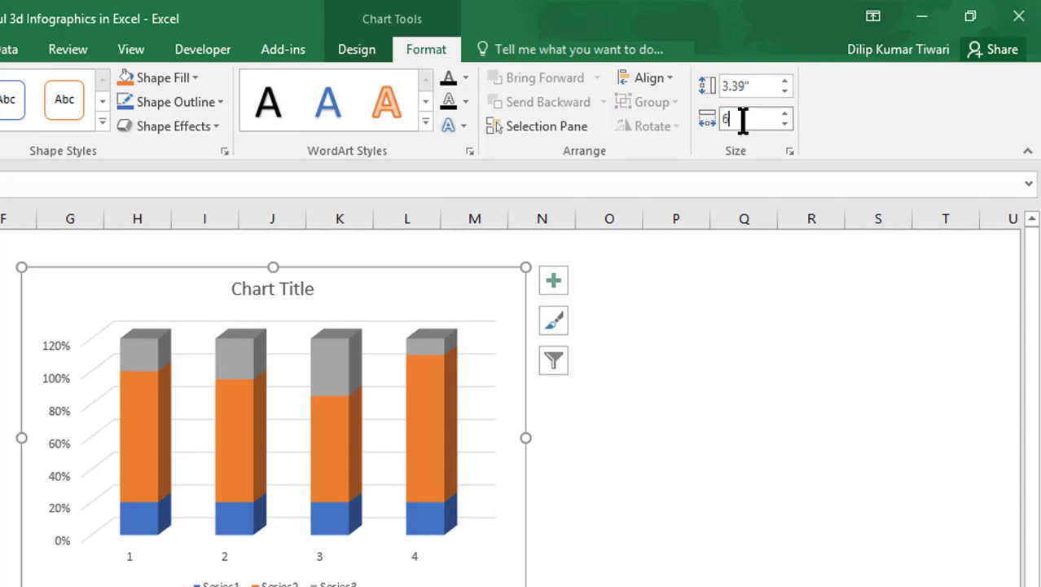
text(6)
key(Return)
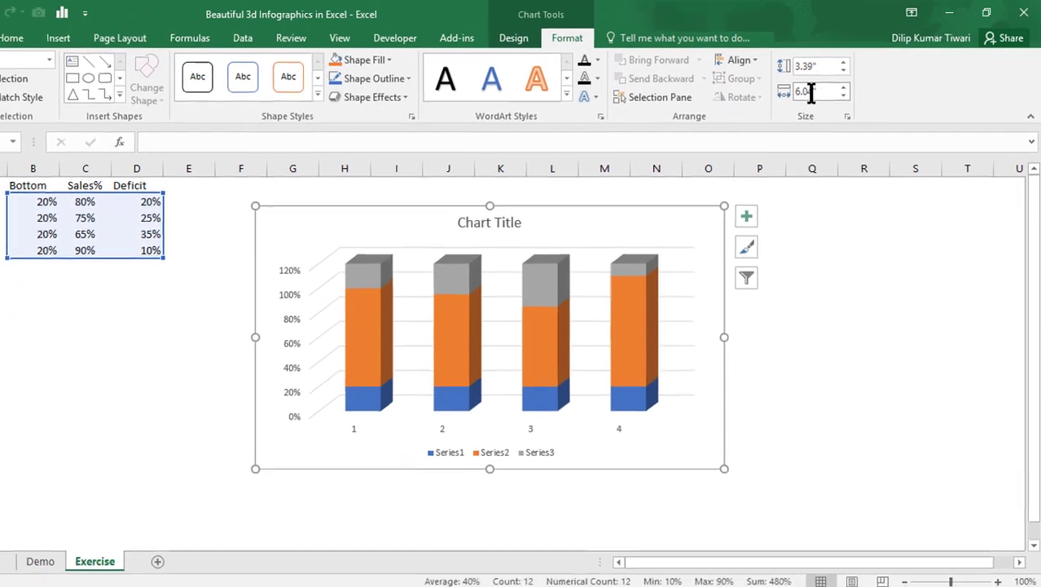
- Check the Demo chart, and fix the Exercise chart's vertical axis bounds at minimum 0.0 and maximum 1.2
click(40, 561)
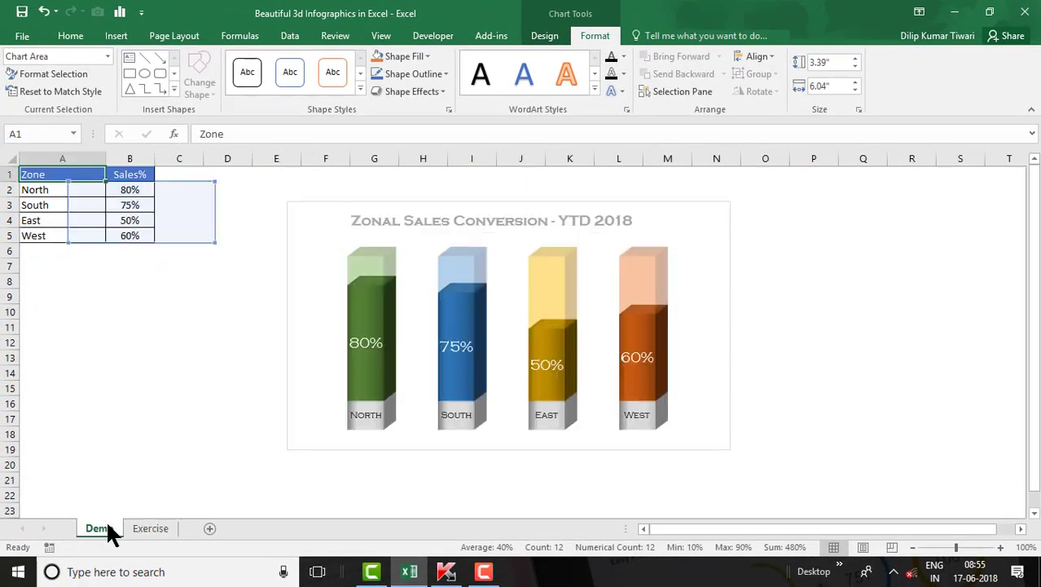
click(150, 528)
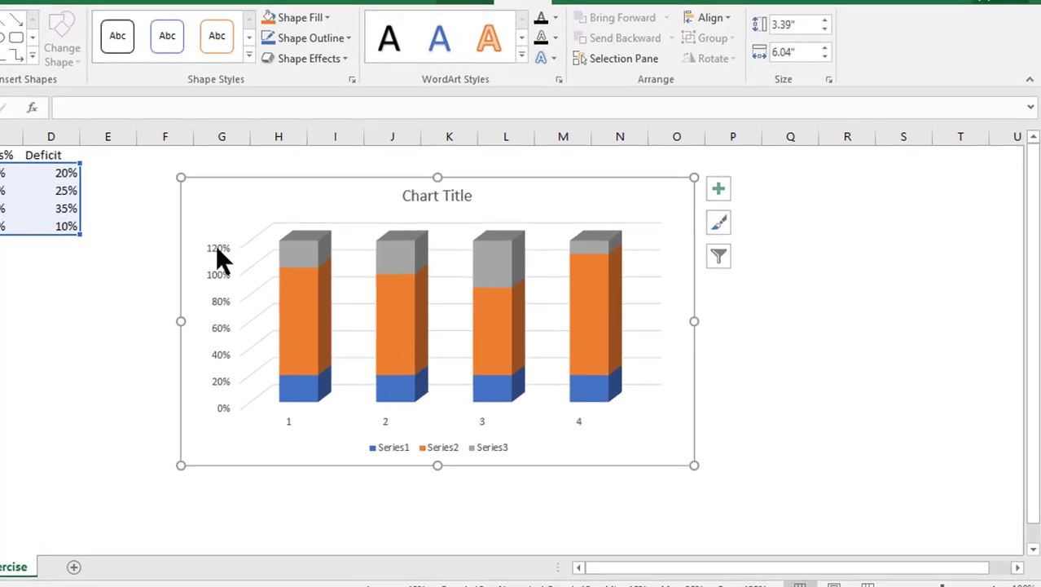
right_click(280, 253)
click(182, 455)
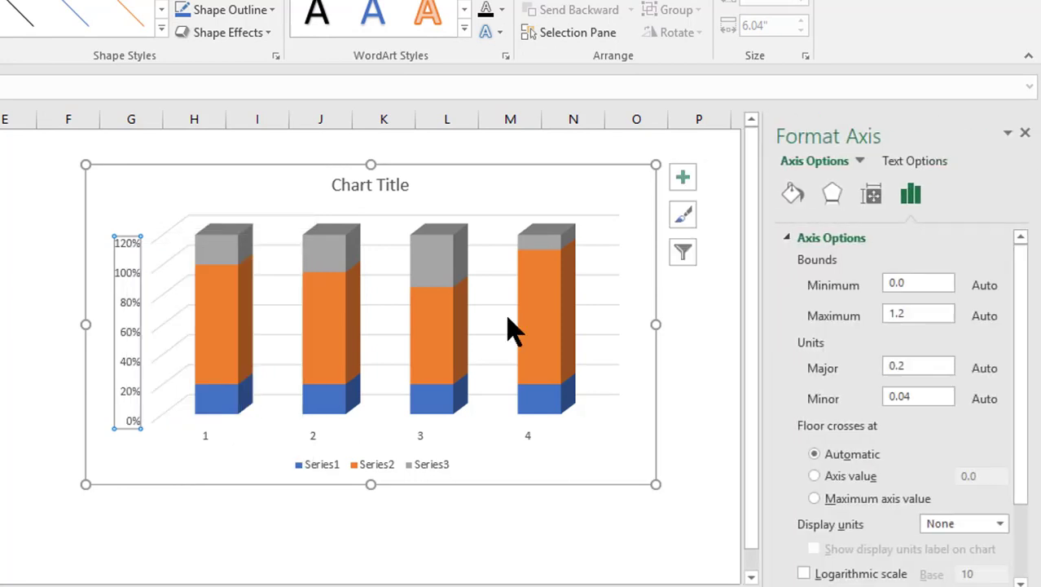
drag(913, 313, 880, 326)
click(914, 286)
drag(906, 287, 864, 308)
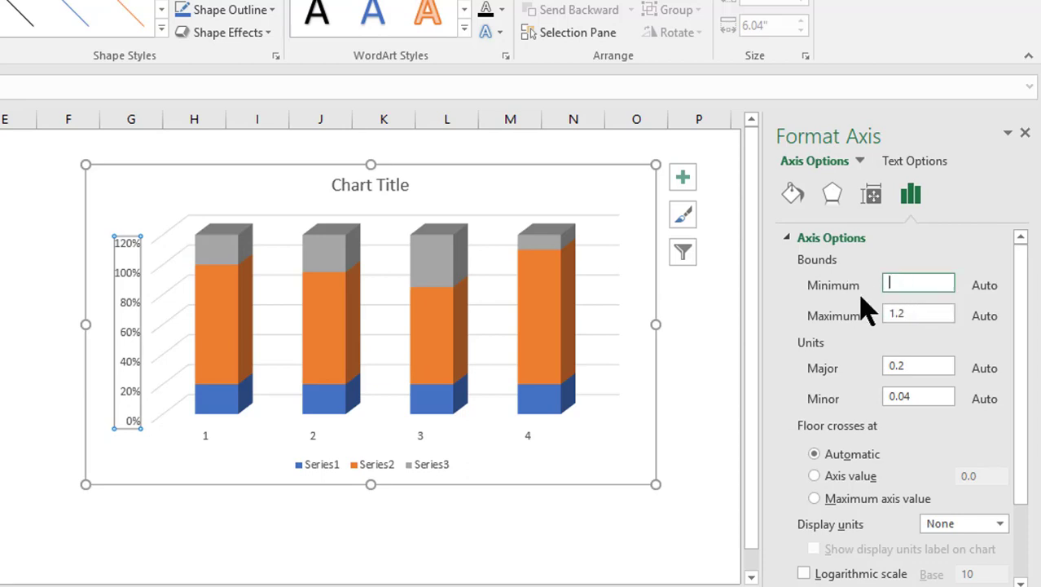
text(0)
click(926, 317)
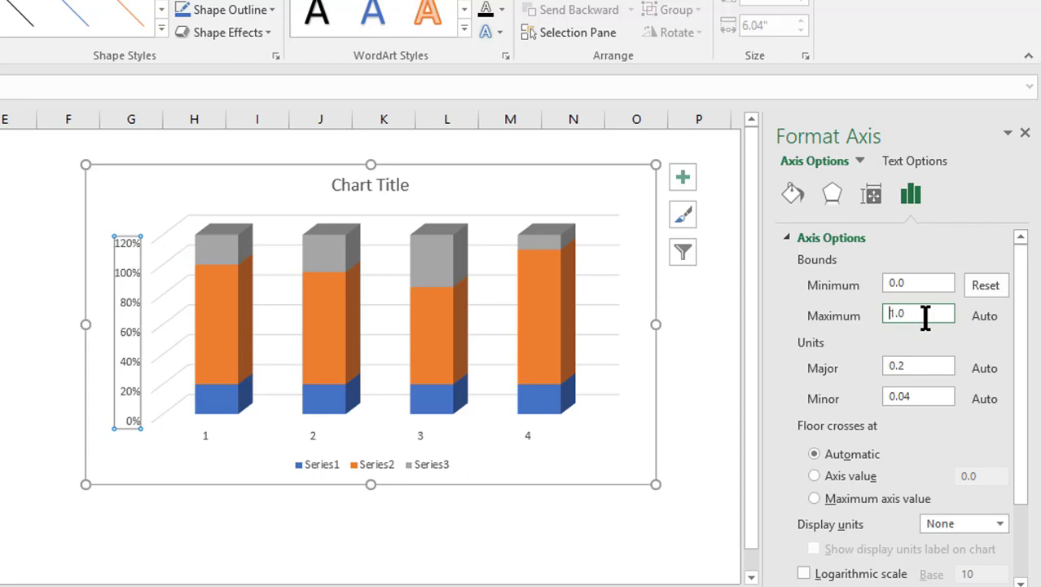
key(Return)
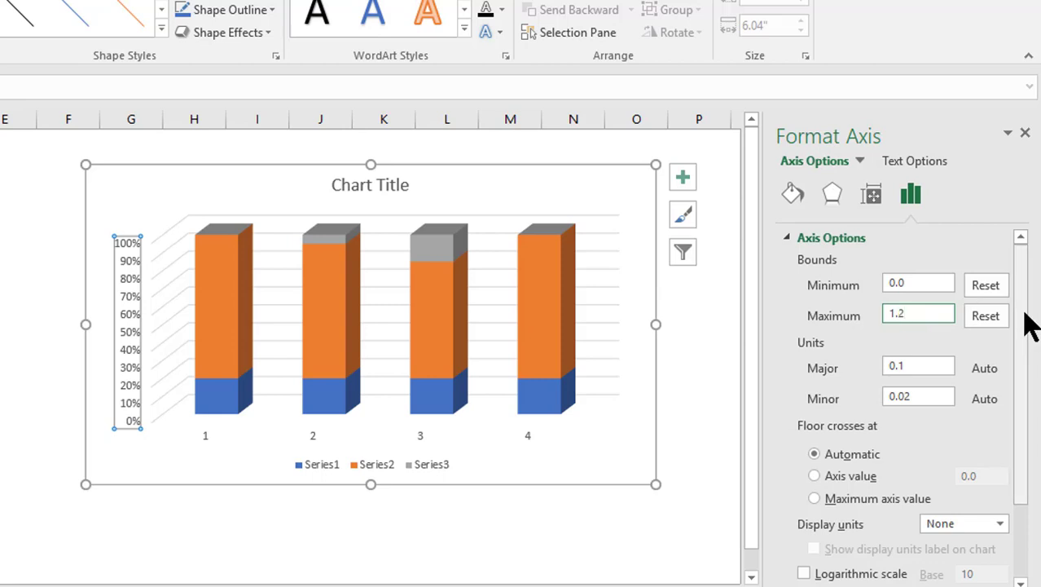
click(934, 283)
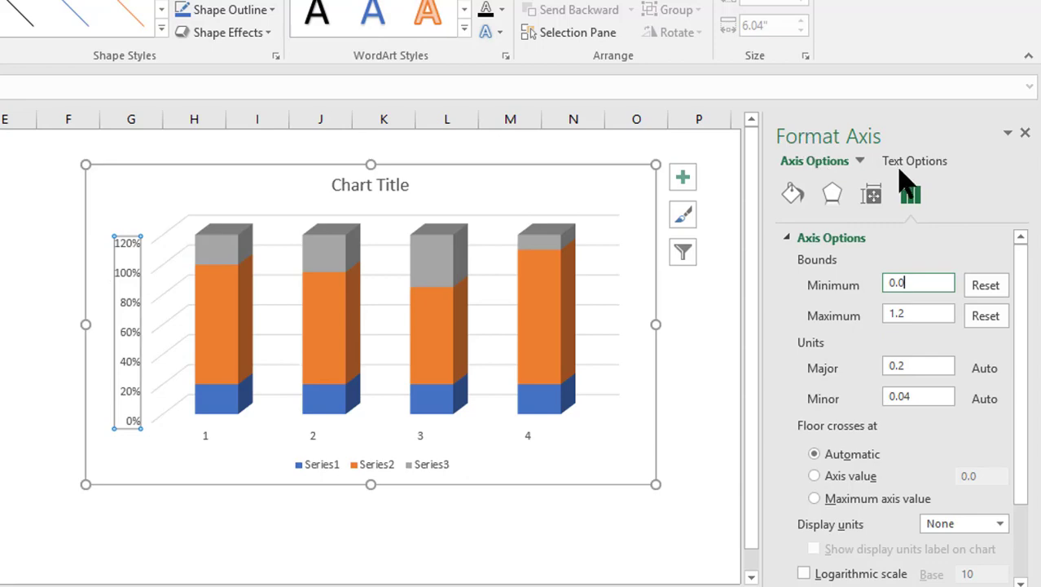
click(1026, 132)
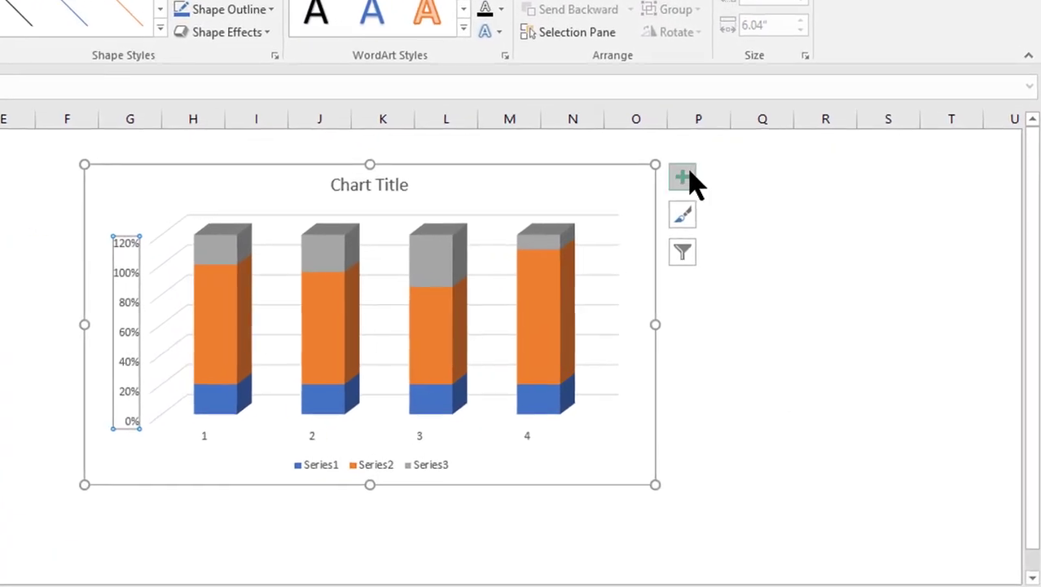
- Remove the axes, gridlines and legend from the Exercise chart, keeping the chart title
click(685, 179)
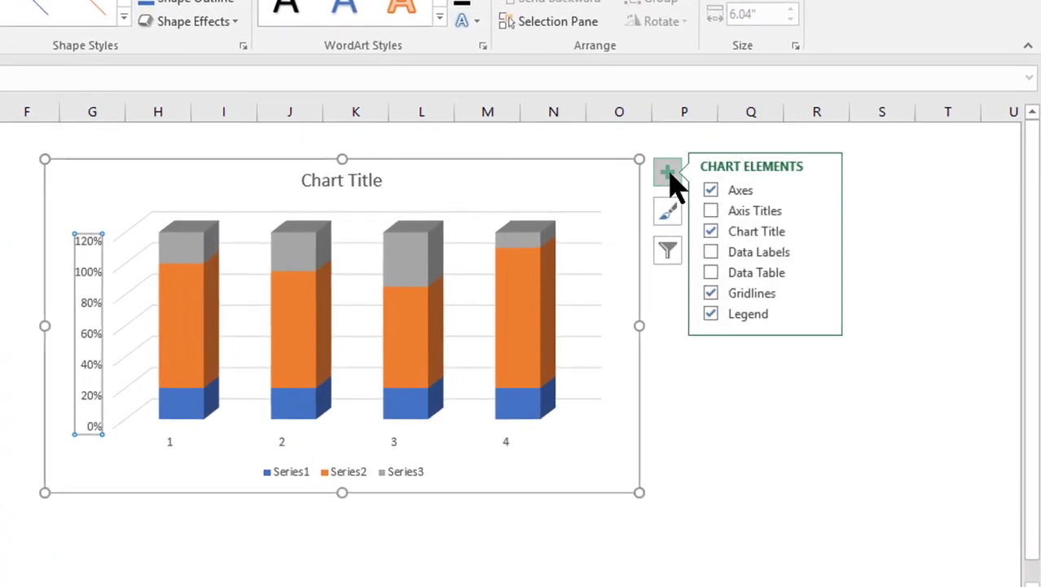
click(718, 192)
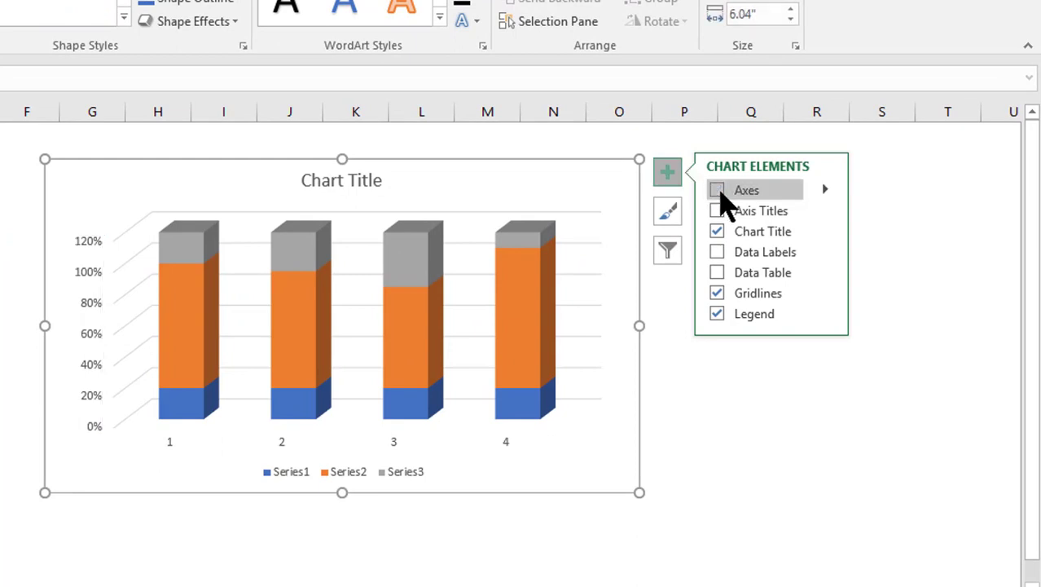
click(717, 295)
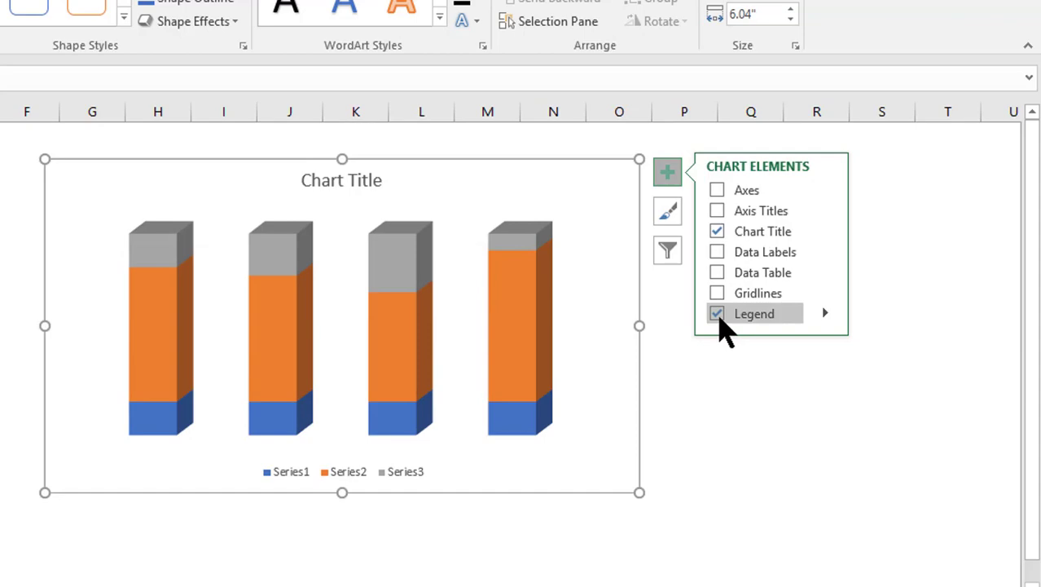
click(718, 316)
click(725, 394)
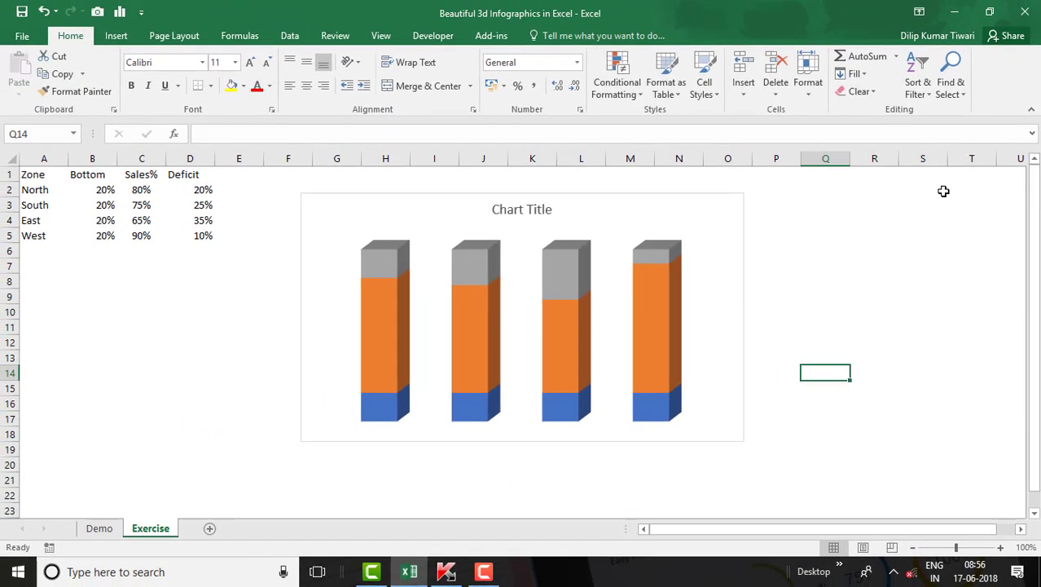
- Compare with the Demo chart and apply a gradient fill to the bottom data series of the Exercise chart
click(99, 528)
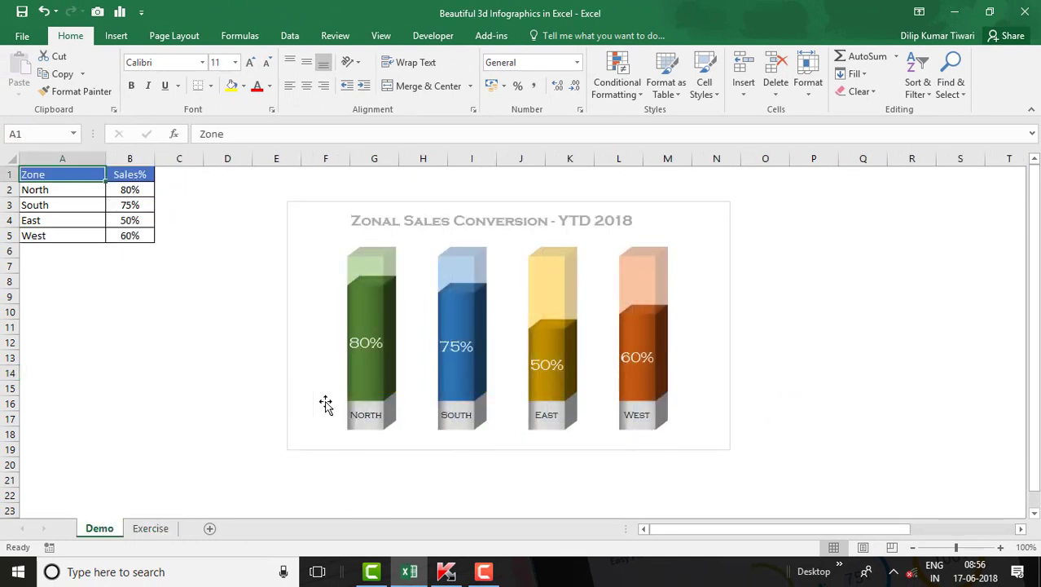
click(145, 527)
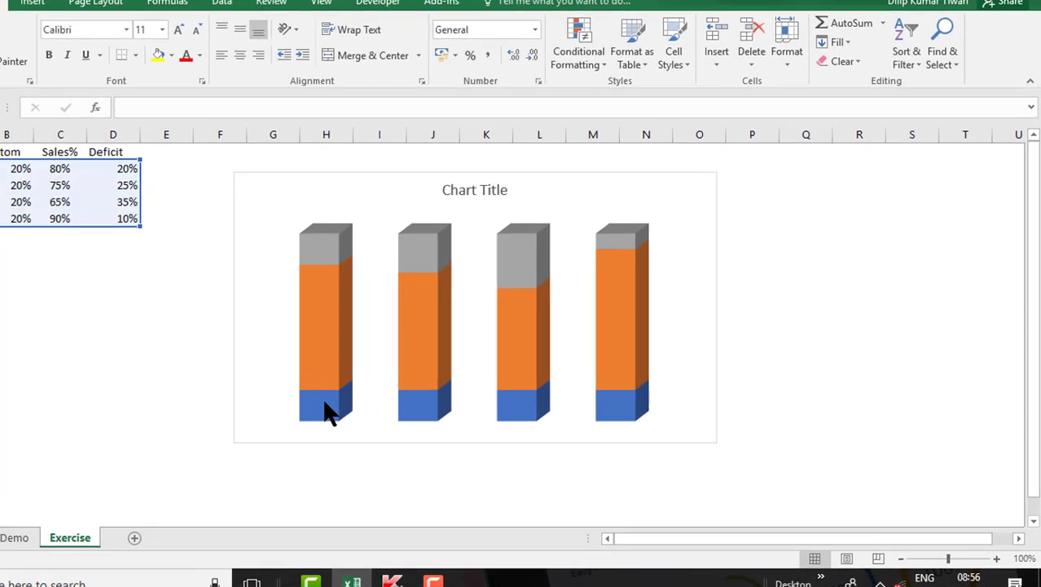
click(330, 412)
right_click(330, 412)
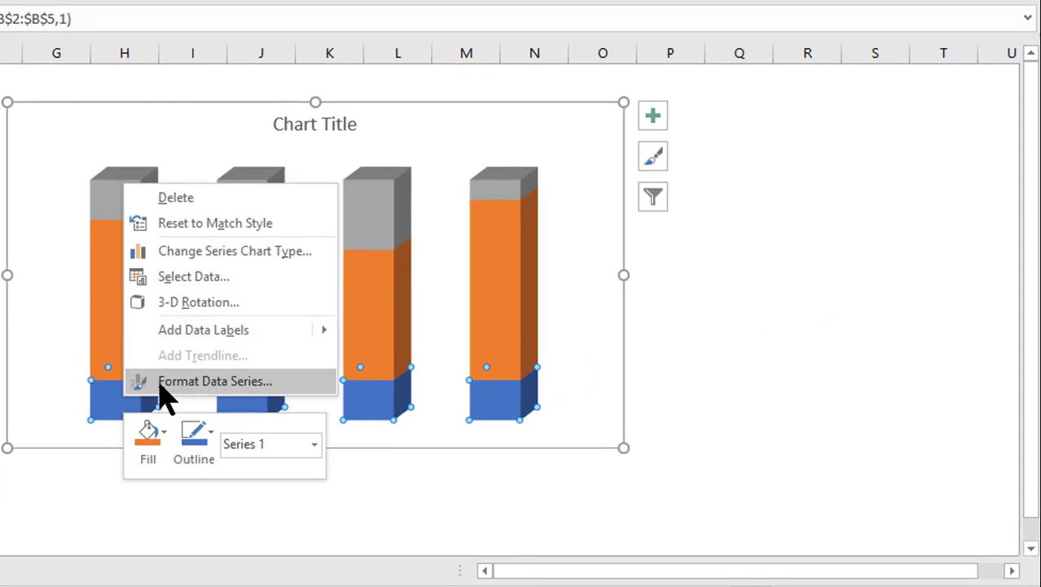
click(212, 381)
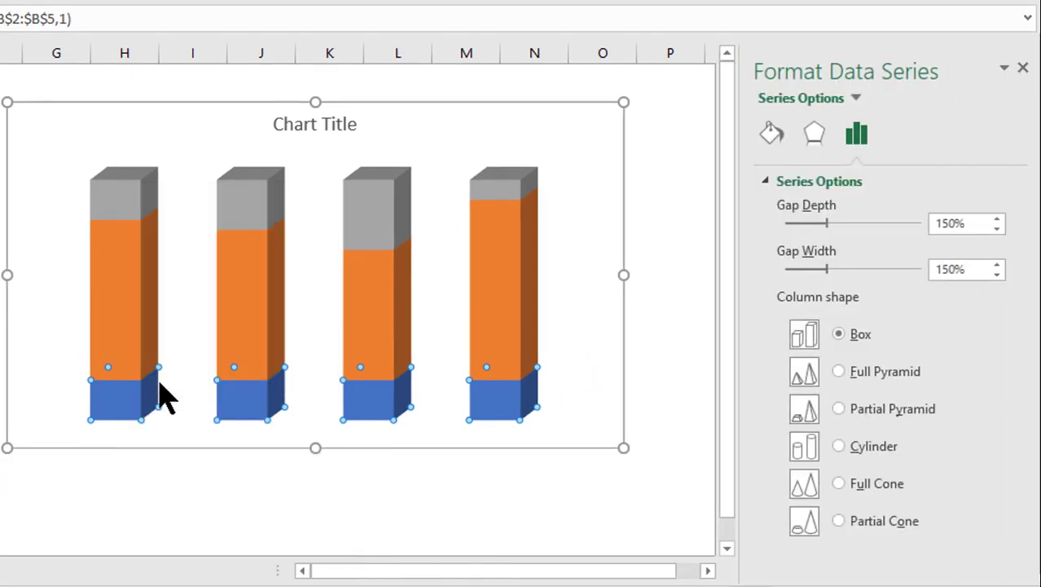
click(781, 143)
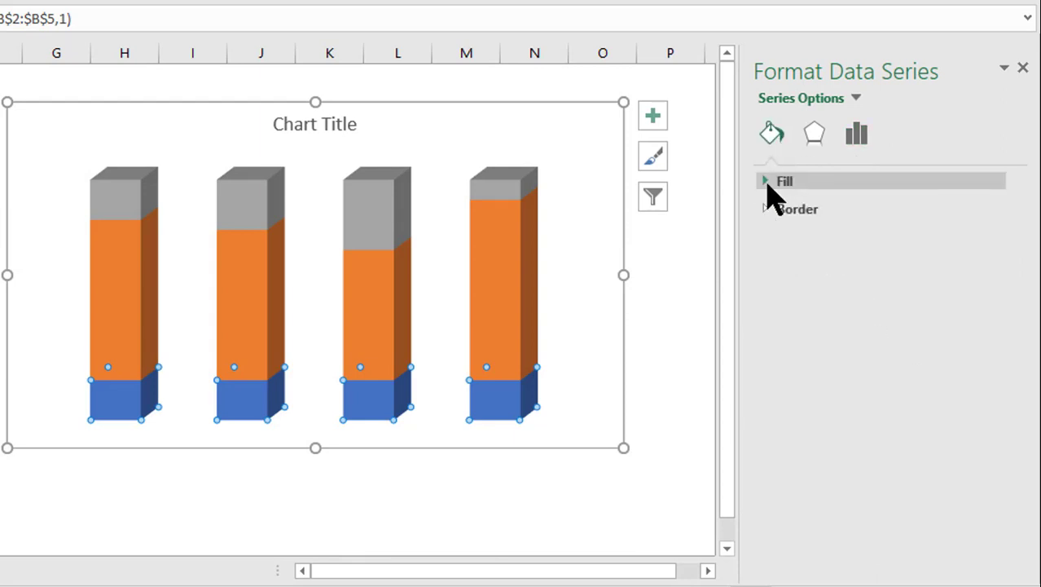
click(770, 186)
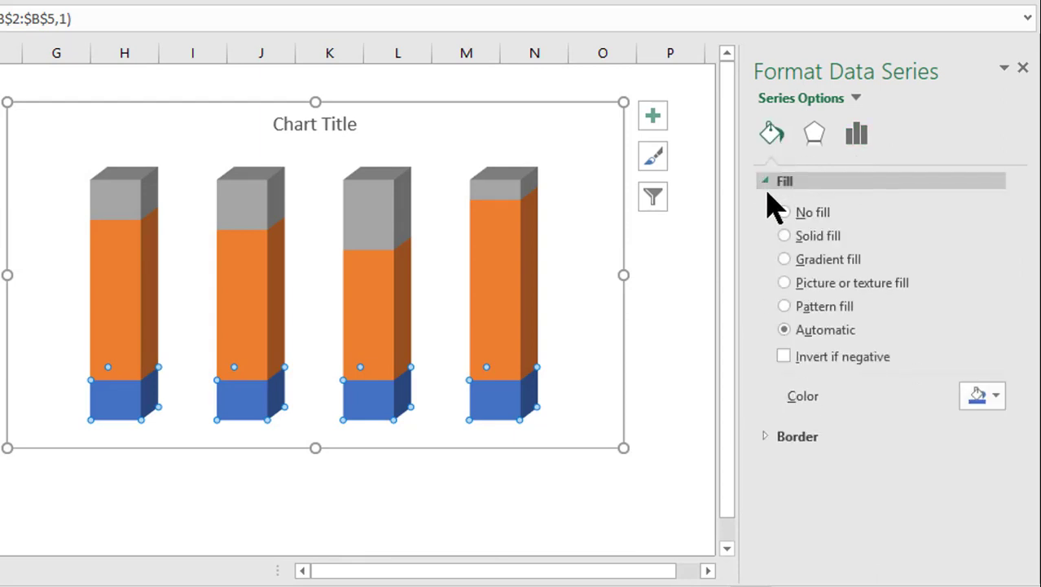
click(784, 260)
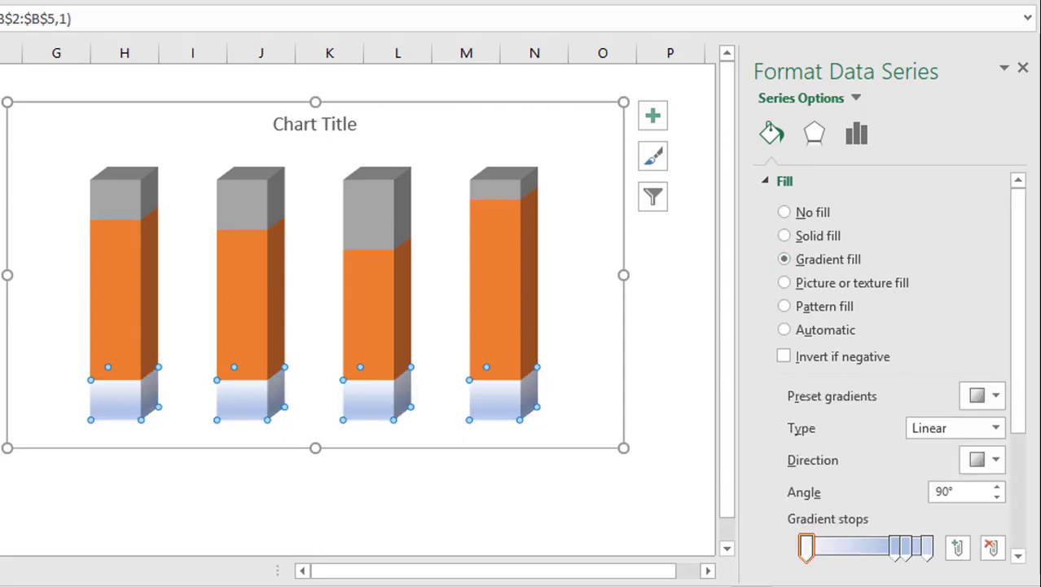
- Set the bottom series' linear gradient angle to 0° and position the second stop at 25% and the third at 75%
drag(1019, 294, 1022, 395)
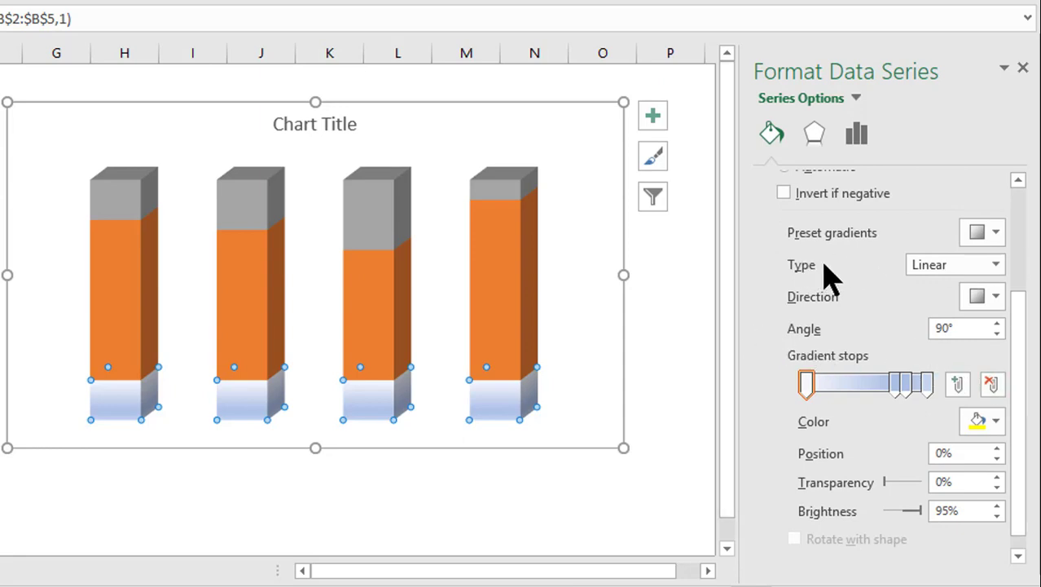
click(977, 328)
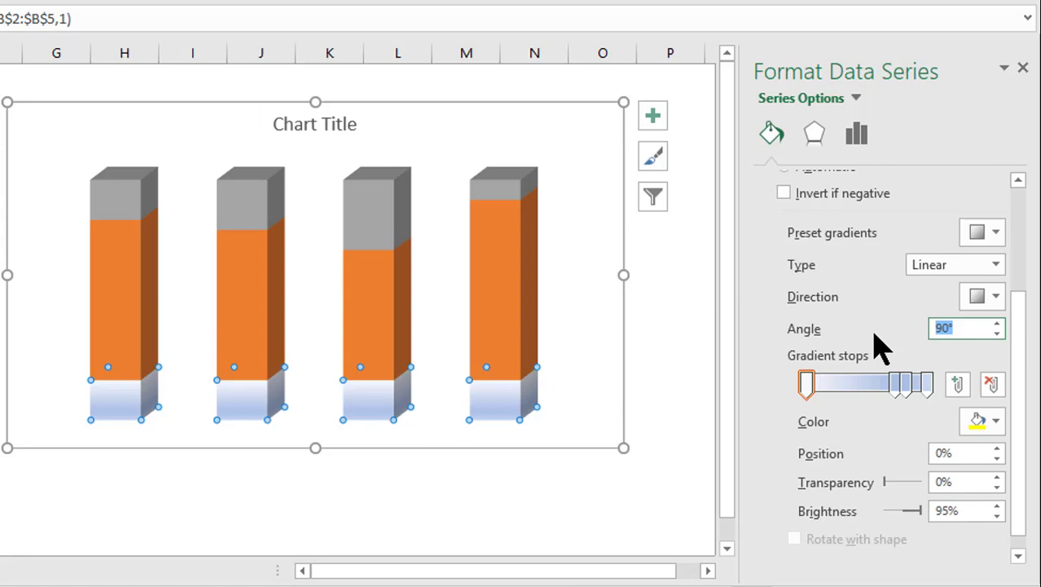
key(Return)
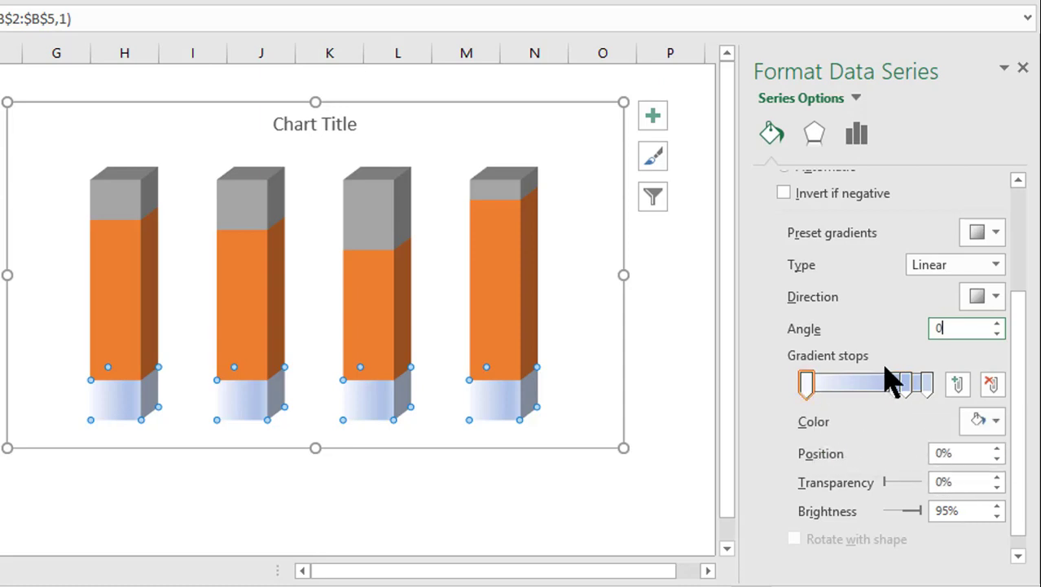
drag(897, 394, 834, 388)
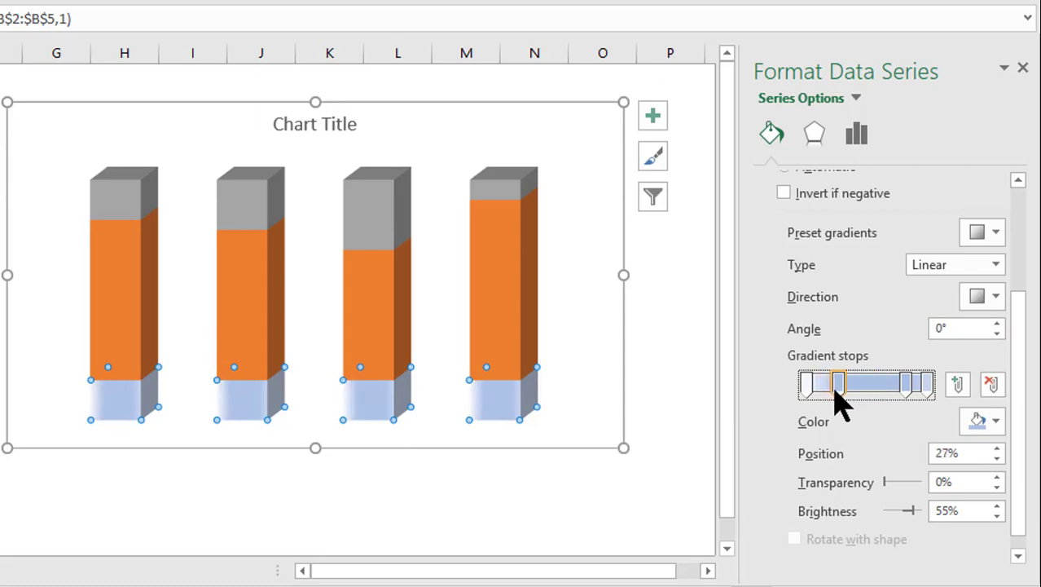
click(997, 458)
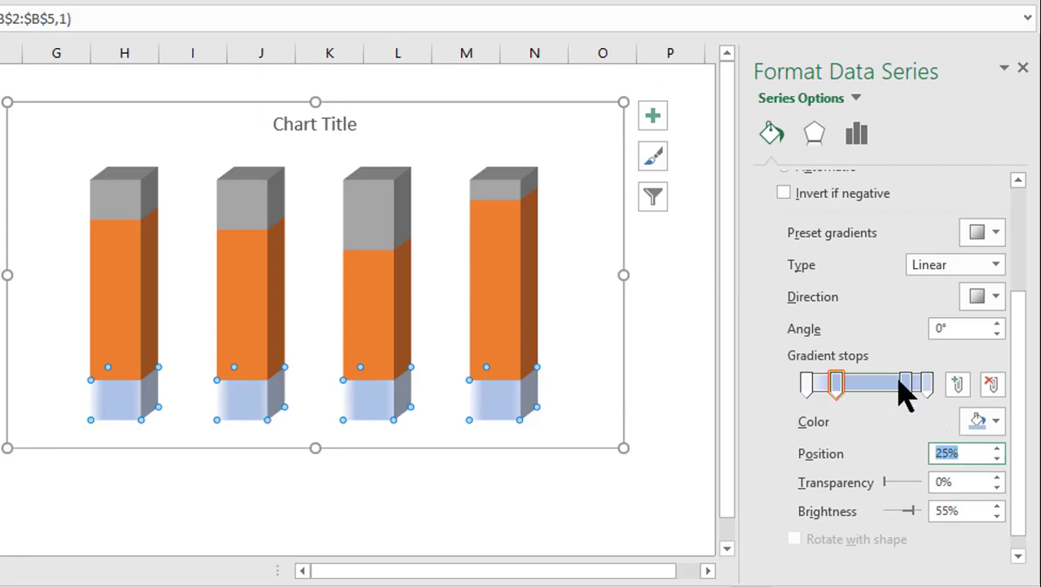
drag(911, 397, 902, 405)
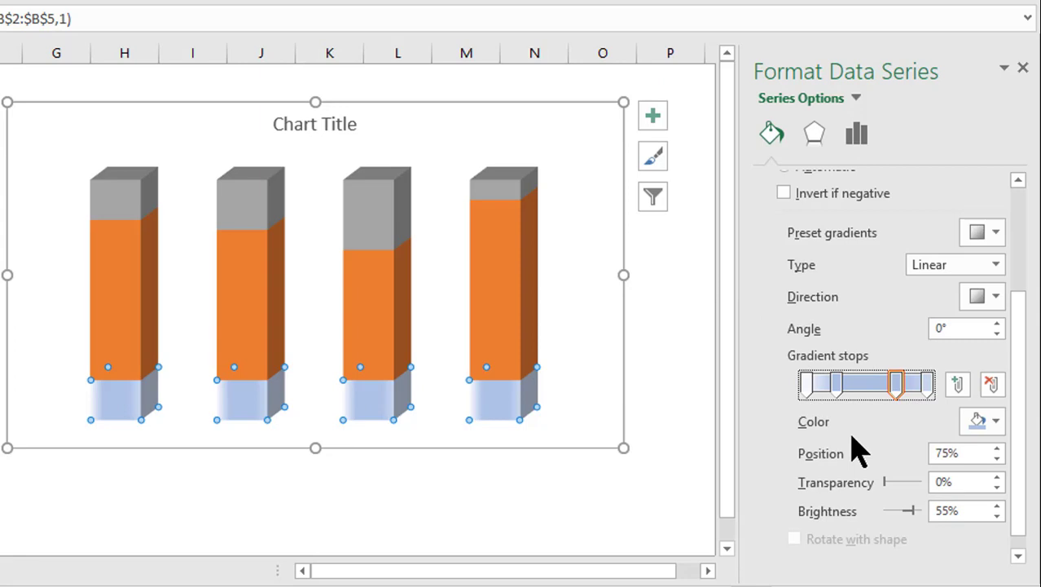
- Color the bottom series' first gradient stop white darkened by 50% and the second stop white darkened by 15%
click(807, 383)
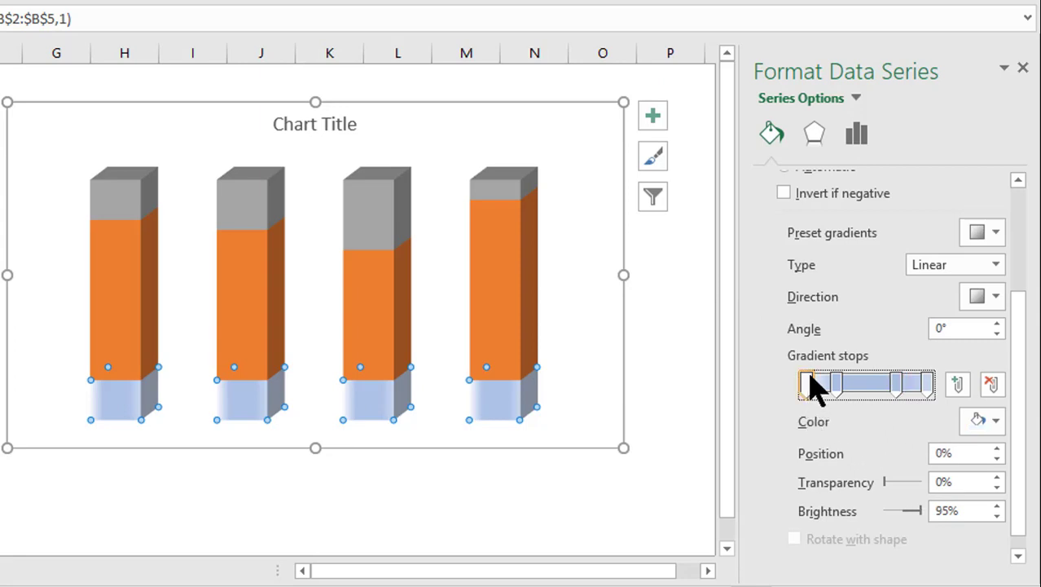
click(996, 422)
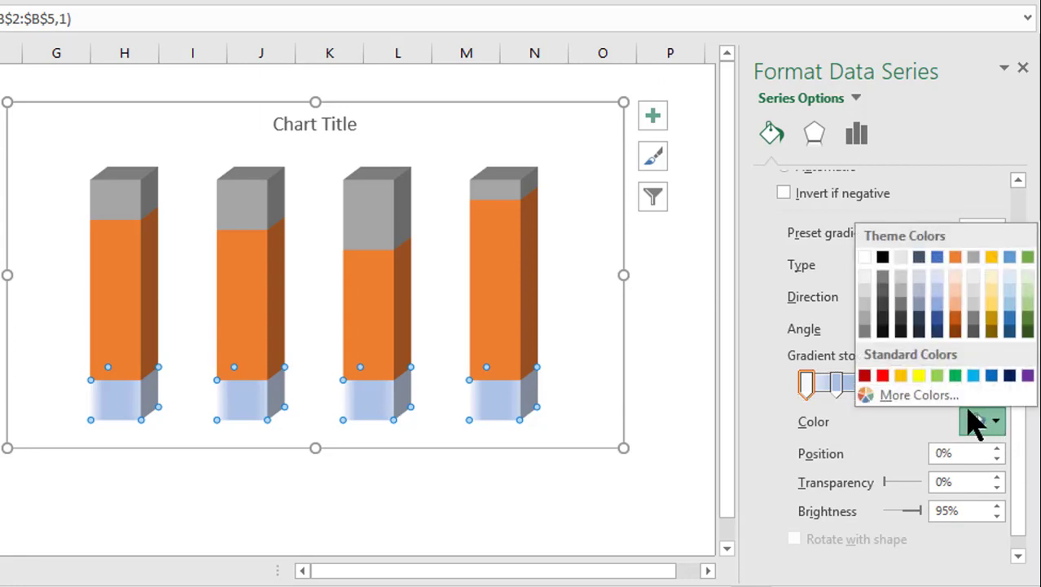
click(865, 332)
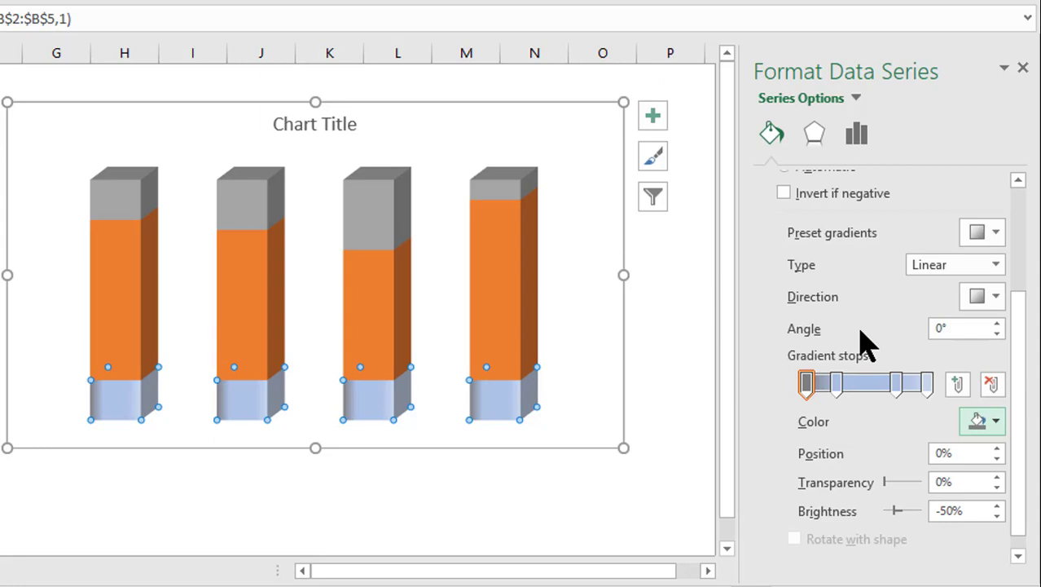
click(836, 383)
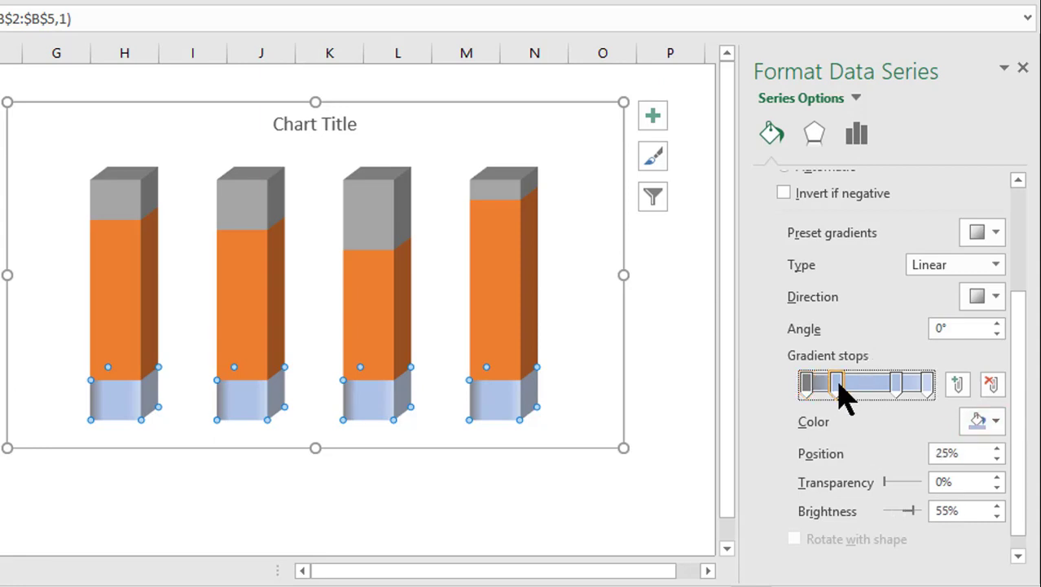
click(998, 420)
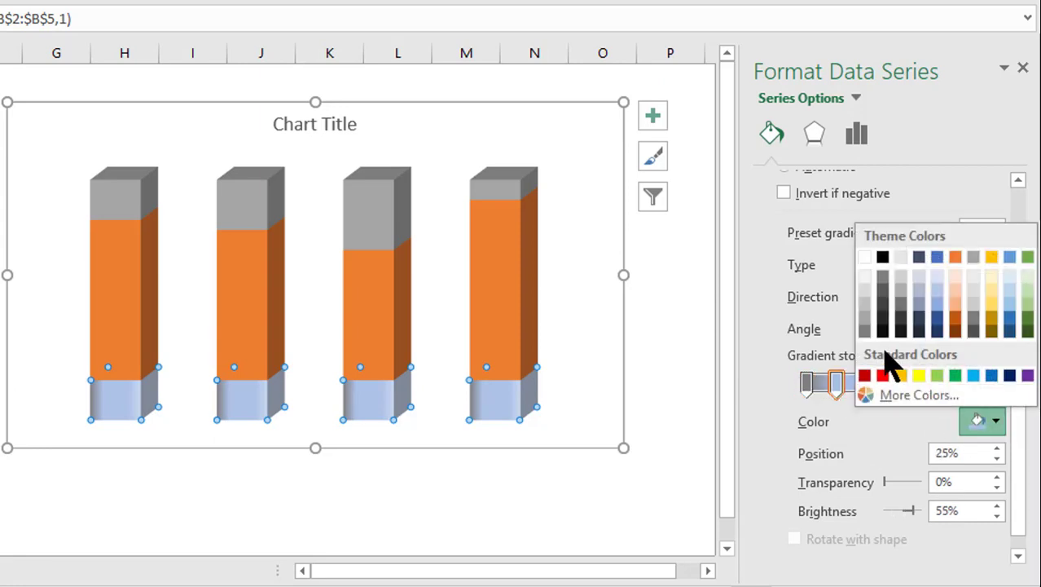
click(864, 301)
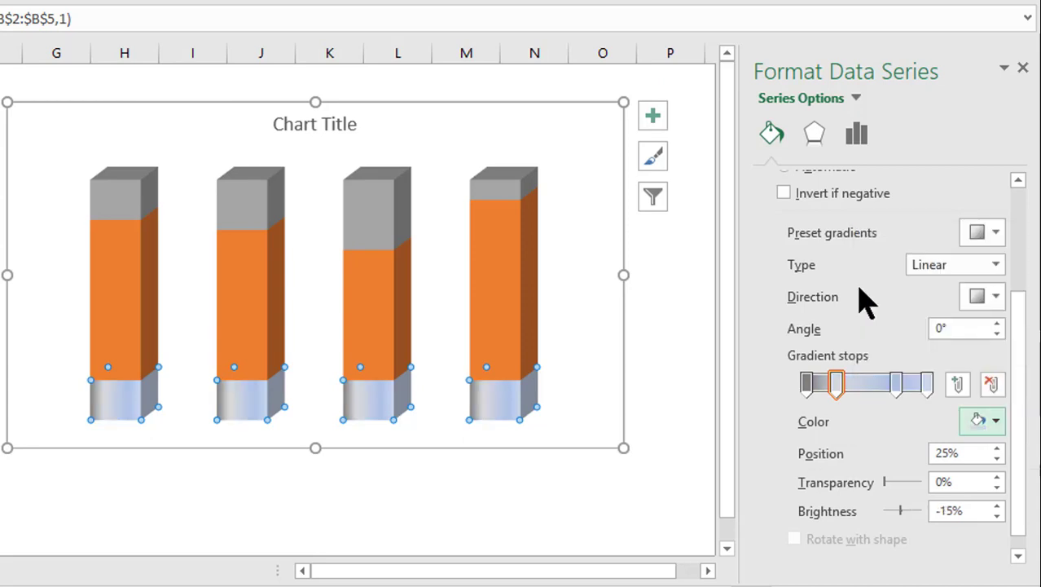
- Color the bottom series' third gradient stop white darkened by 15% and the last stop white darkened by 25%
click(898, 381)
click(998, 419)
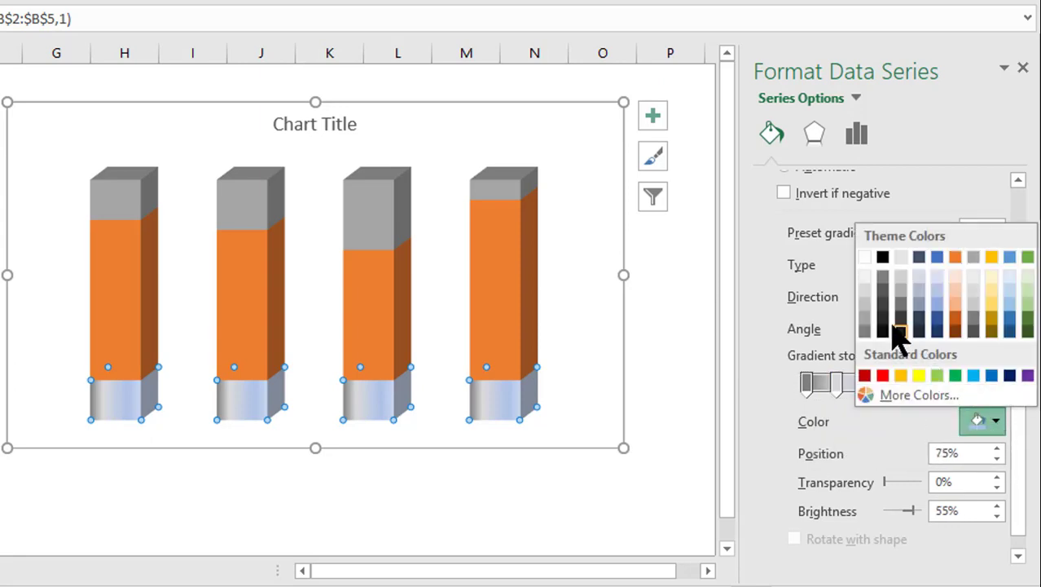
click(863, 291)
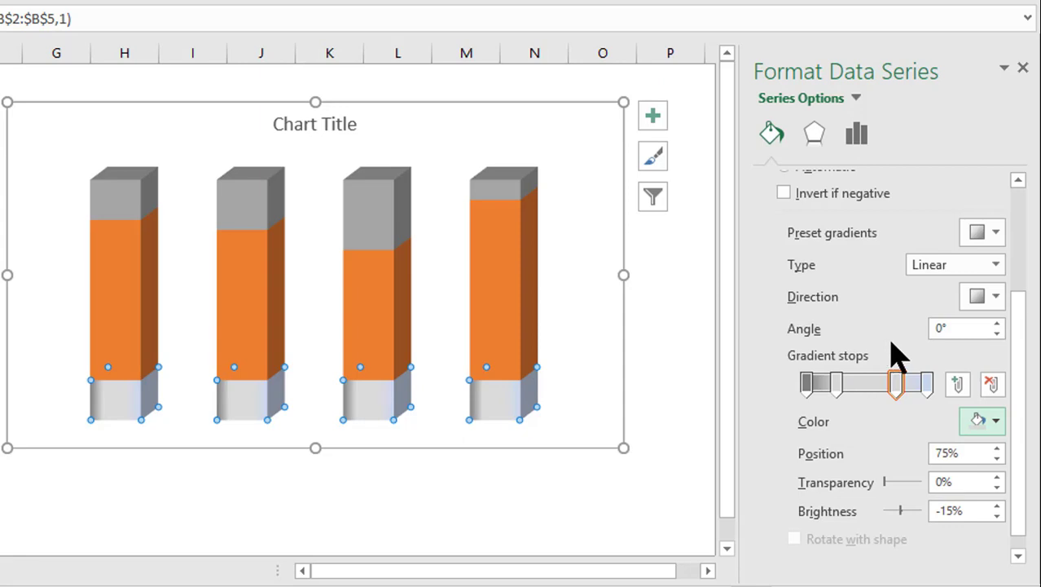
click(929, 385)
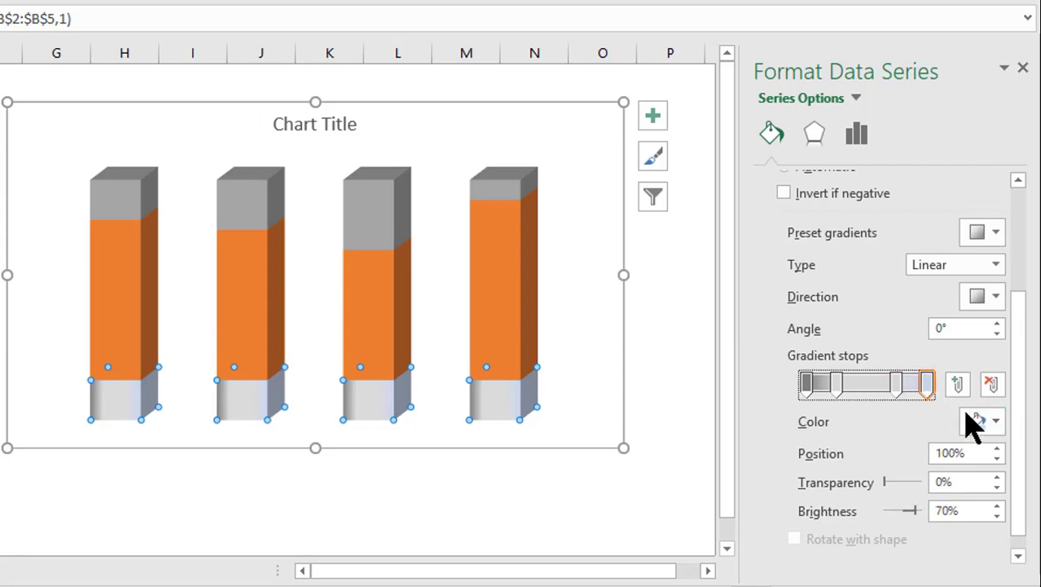
click(999, 423)
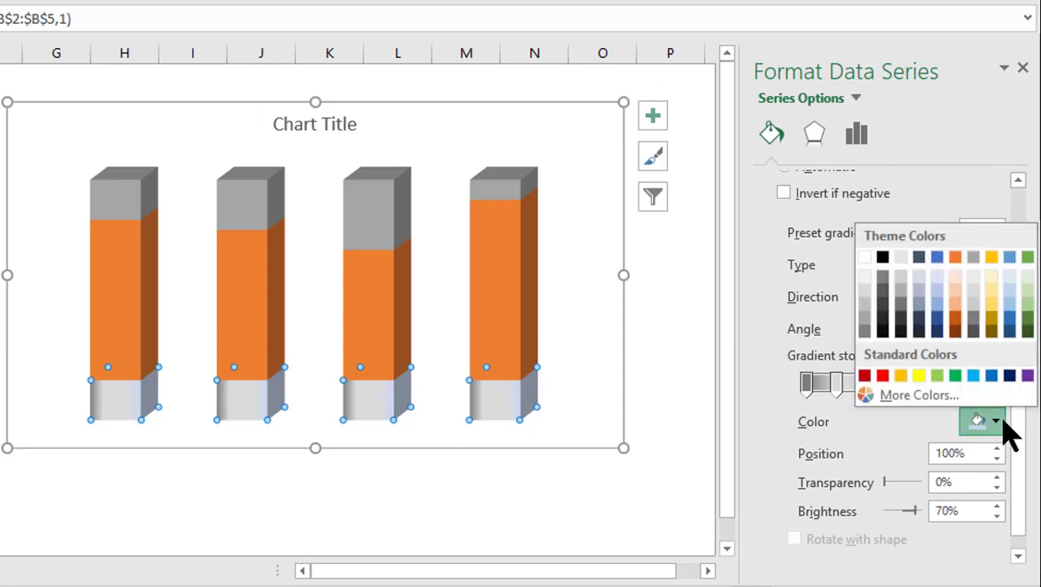
click(865, 312)
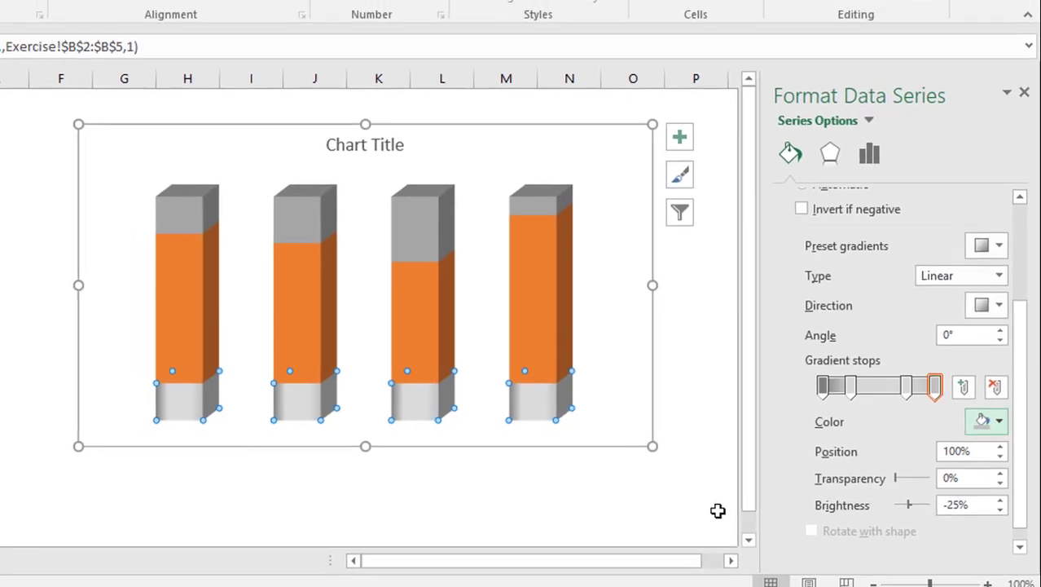
click(681, 509)
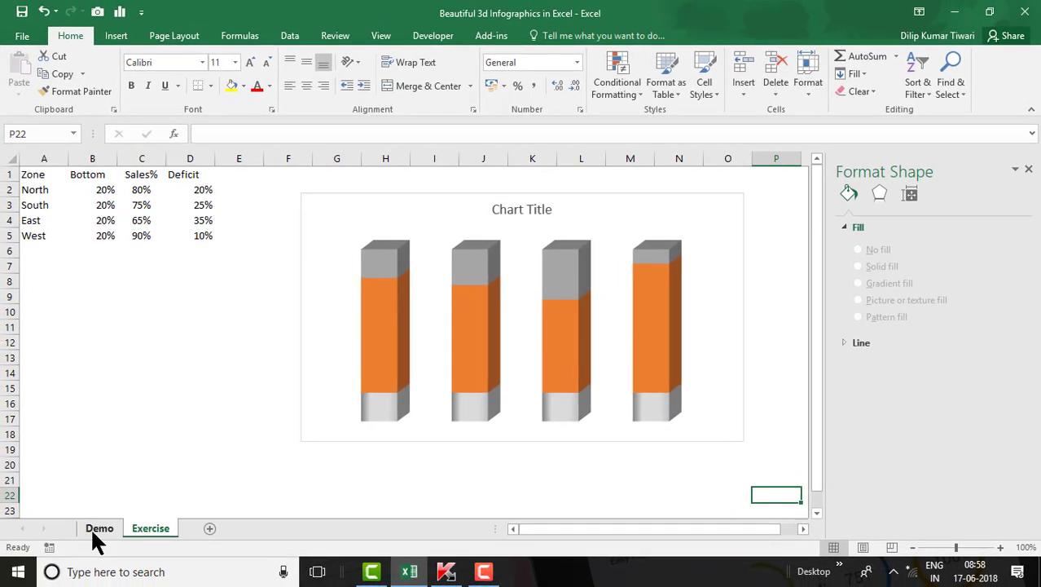
- Compare with the Demo chart and apply a gradient fill to only the North column's Sales% segment in the Exercise chart
click(96, 528)
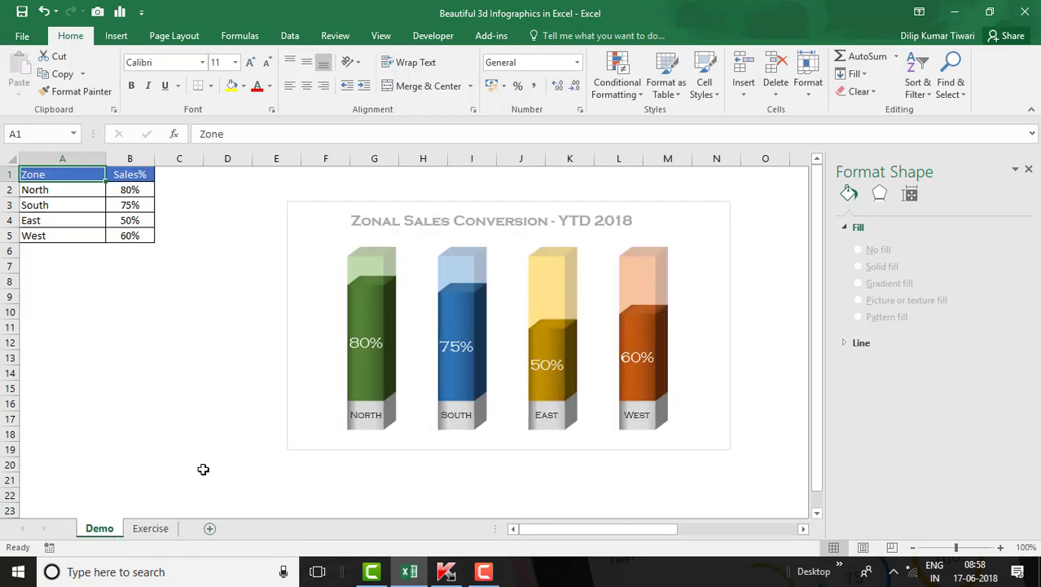
click(140, 528)
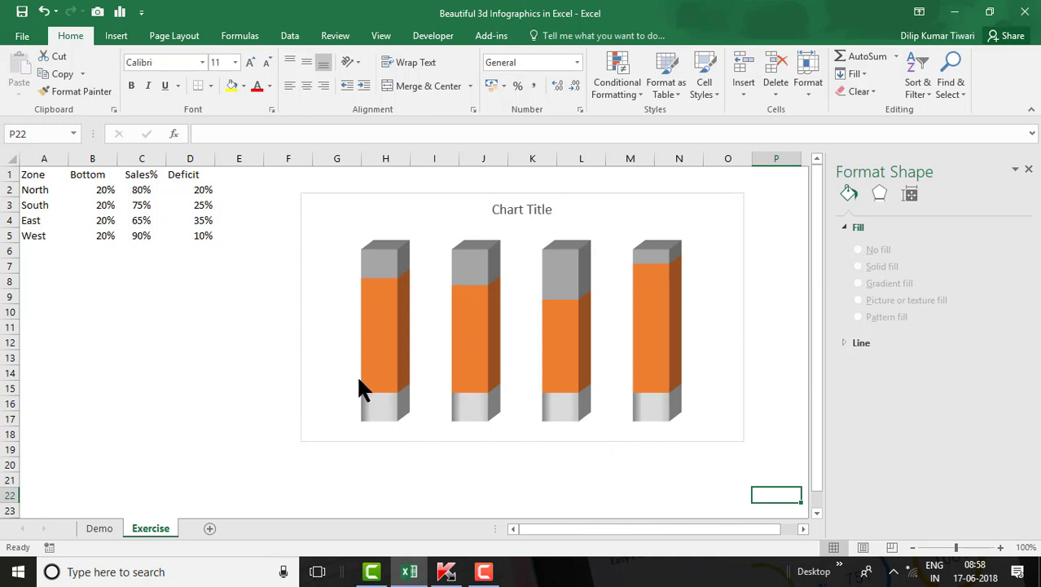
mouse_move(368, 381)
mouse_move(404, 310)
mouse_move(657, 361)
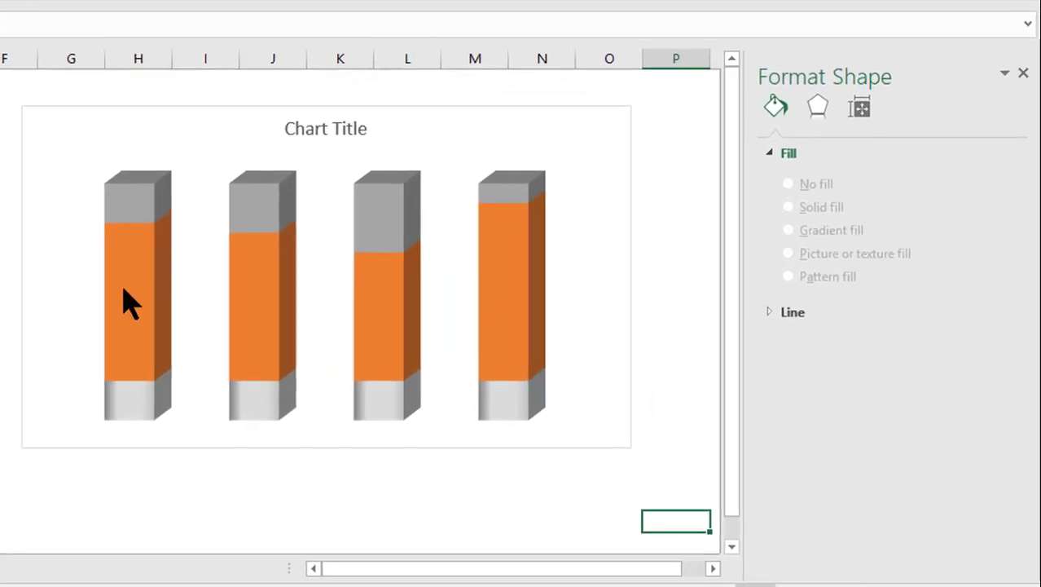
click(258, 317)
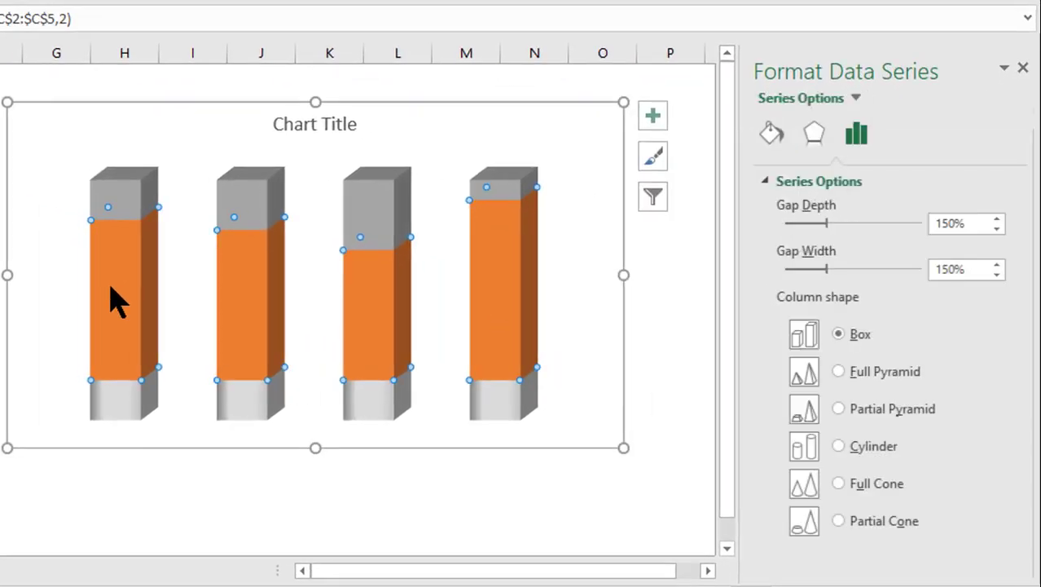
click(770, 135)
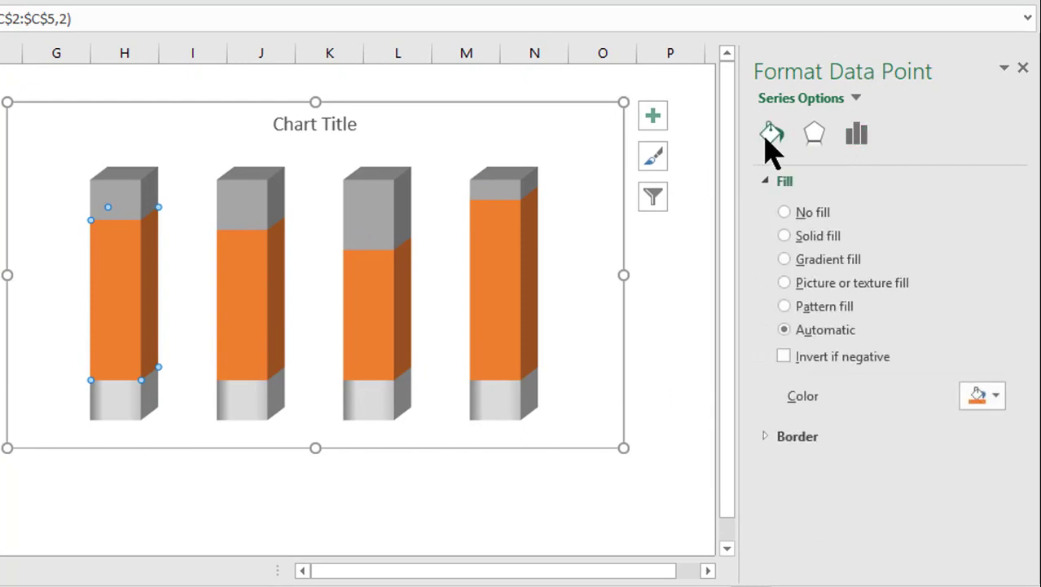
click(782, 259)
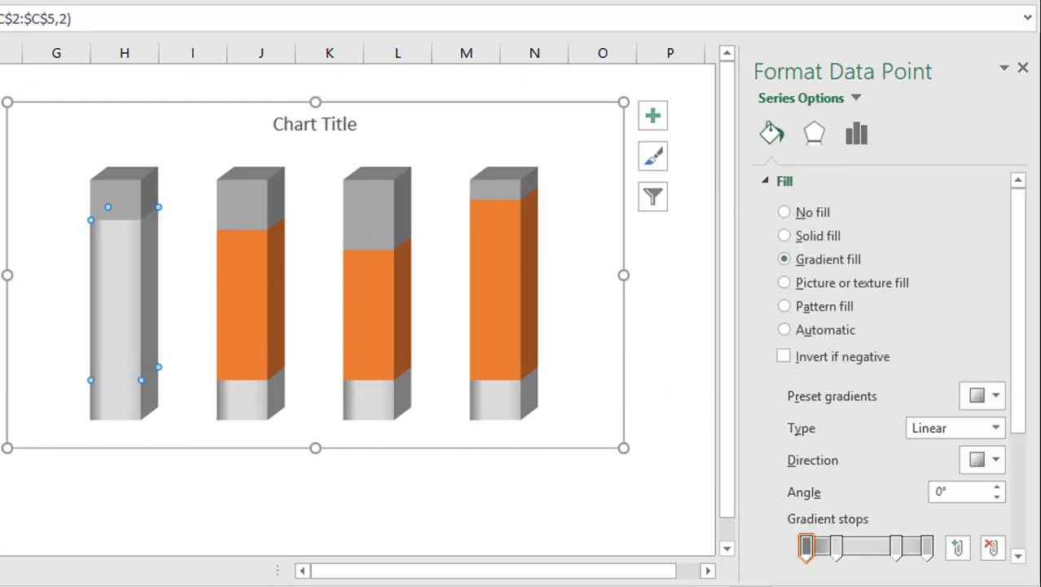
- Remove the gradient stop at 75% from the North column's Sales% segment
scroll(1025, 357, down, 3)
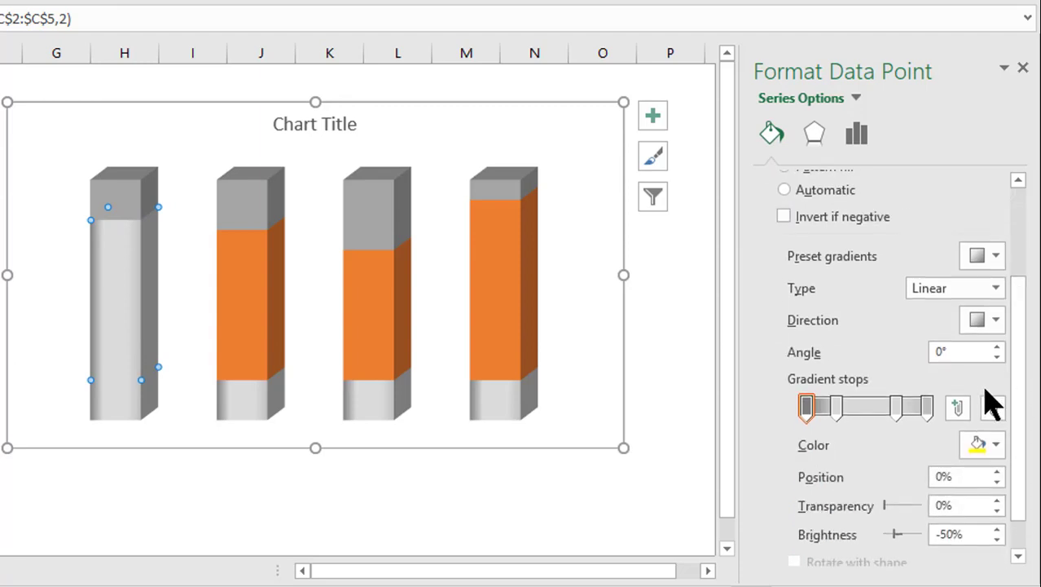
click(896, 409)
click(897, 409)
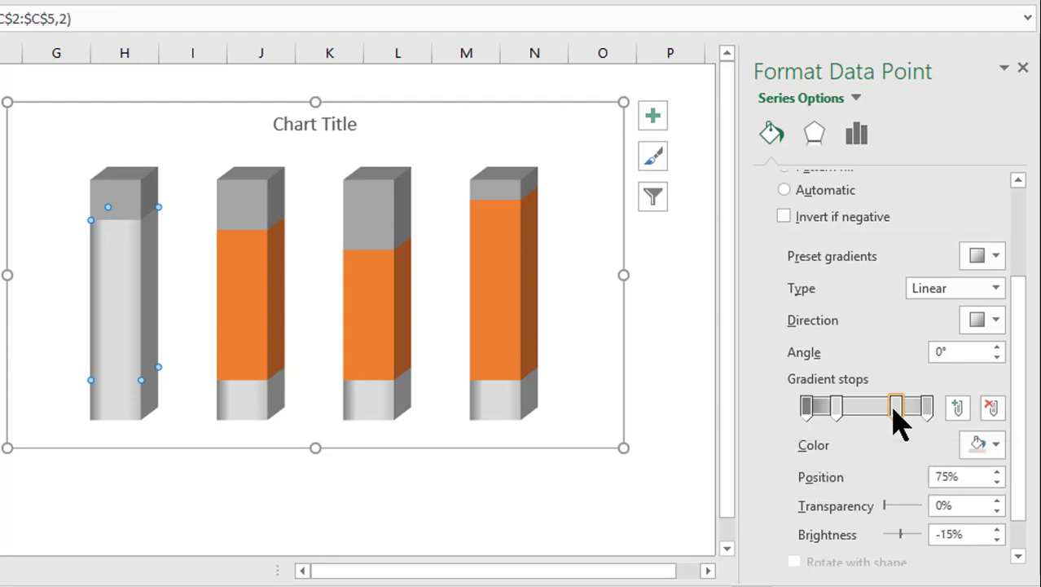
mouse_move(897, 409)
mouse_down()
mouse_move(876, 365)
mouse_move(852, 415)
mouse_up()
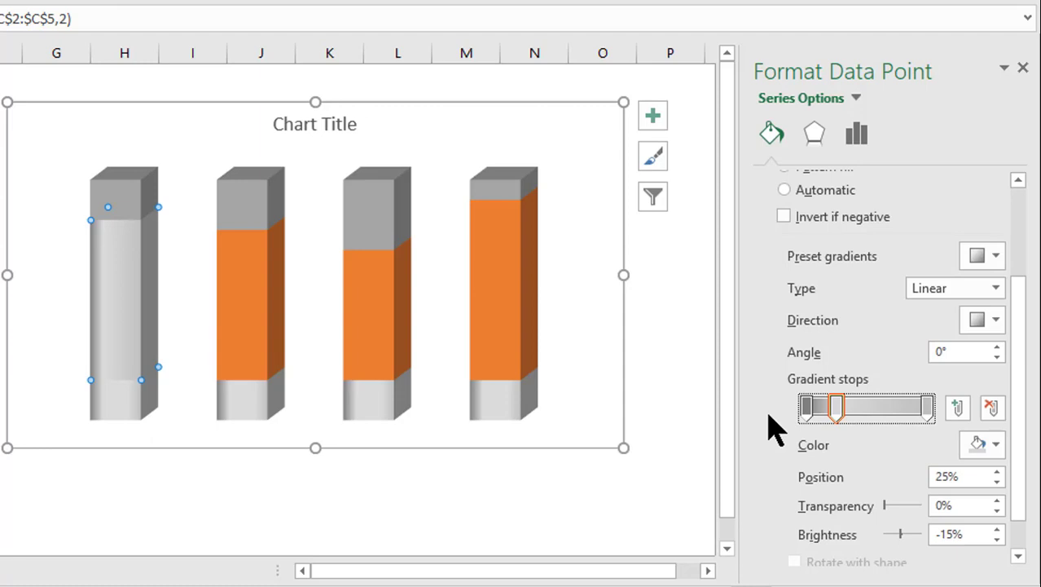
- Color the North Sales% segment's first and last gradient stops green darkened by 50% and the middle stop green darkened by 25%
click(807, 407)
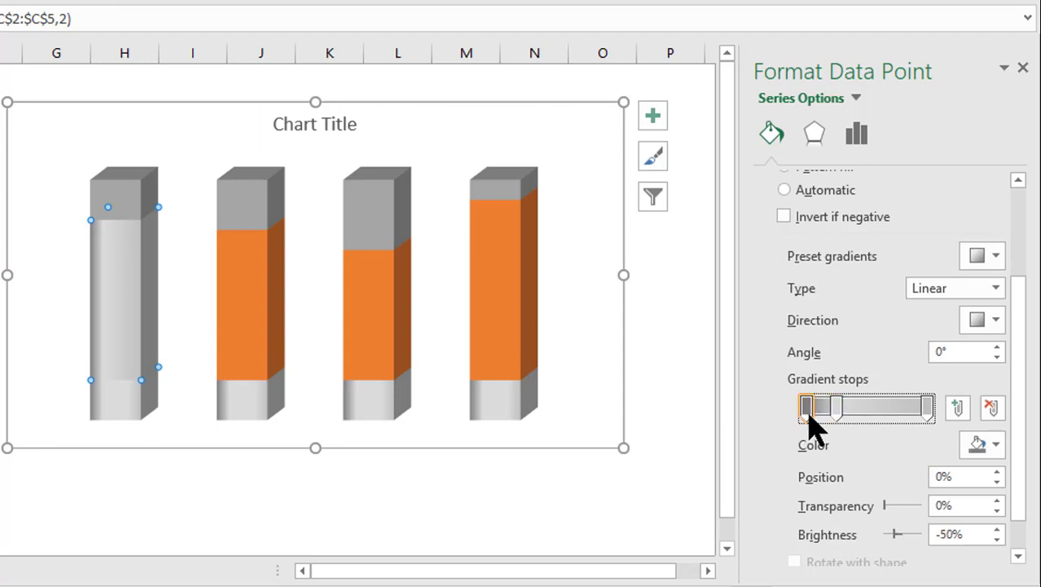
click(996, 445)
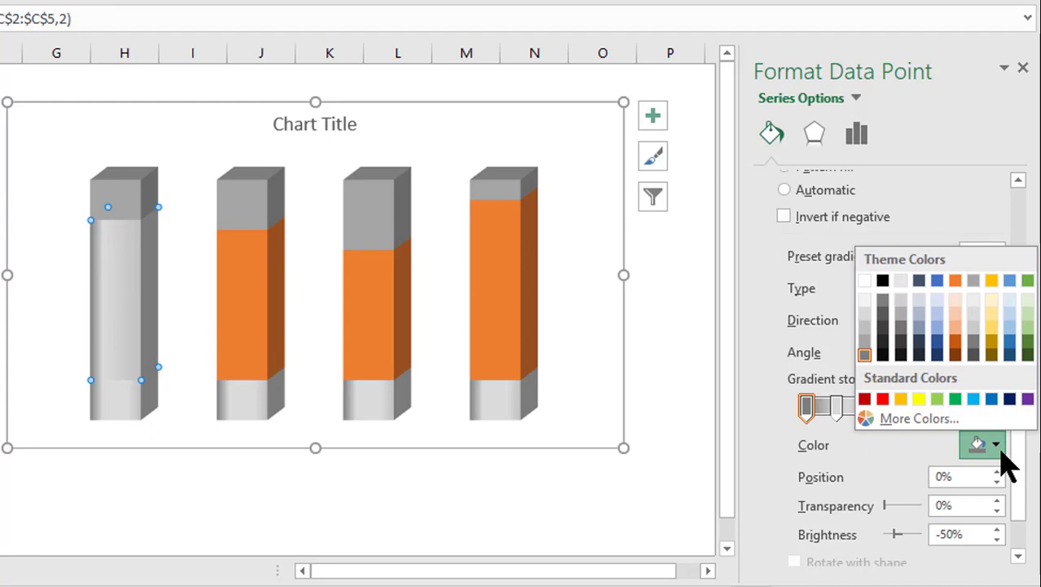
click(1027, 355)
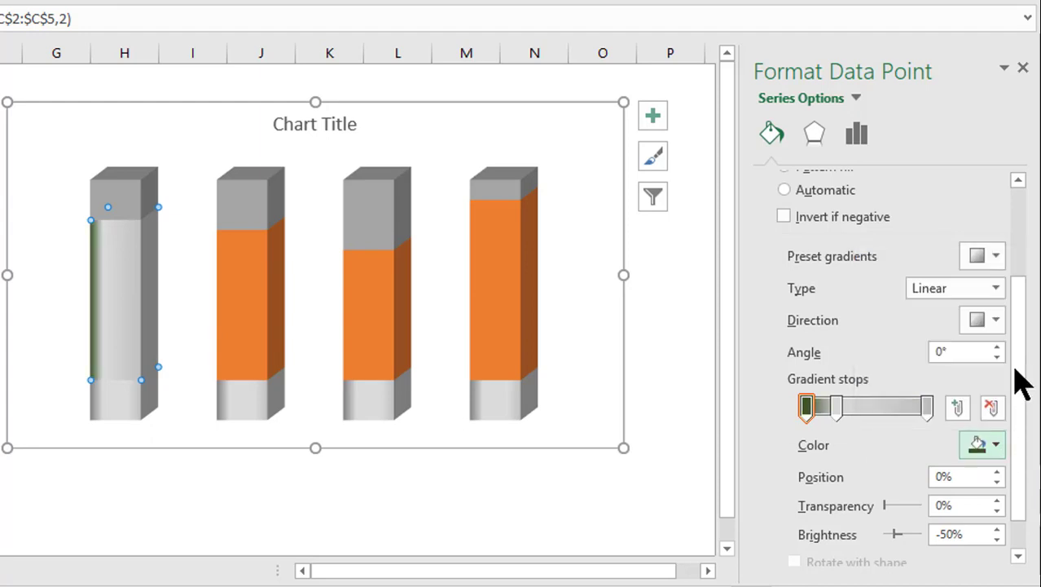
click(839, 407)
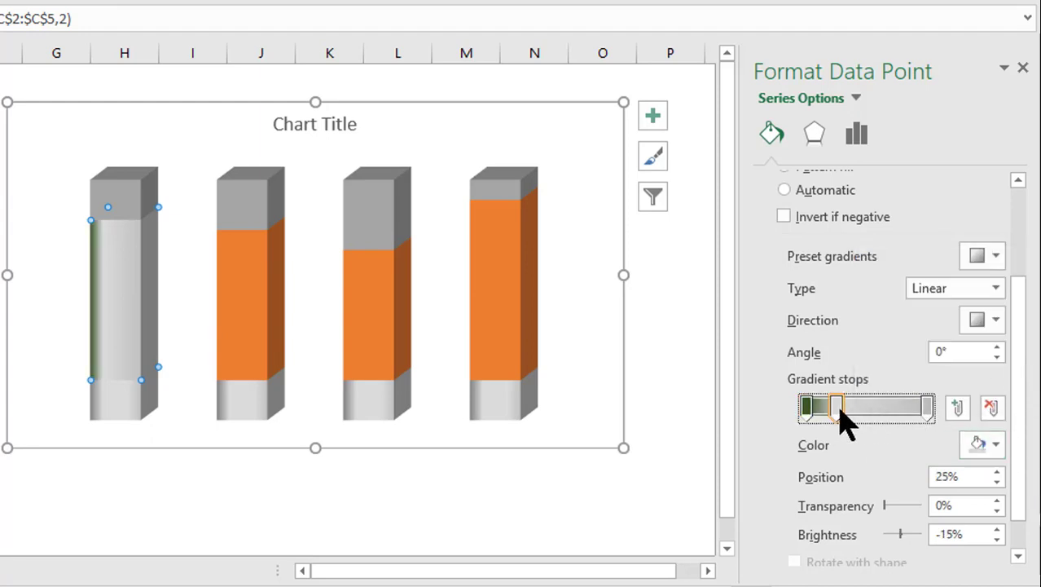
click(998, 445)
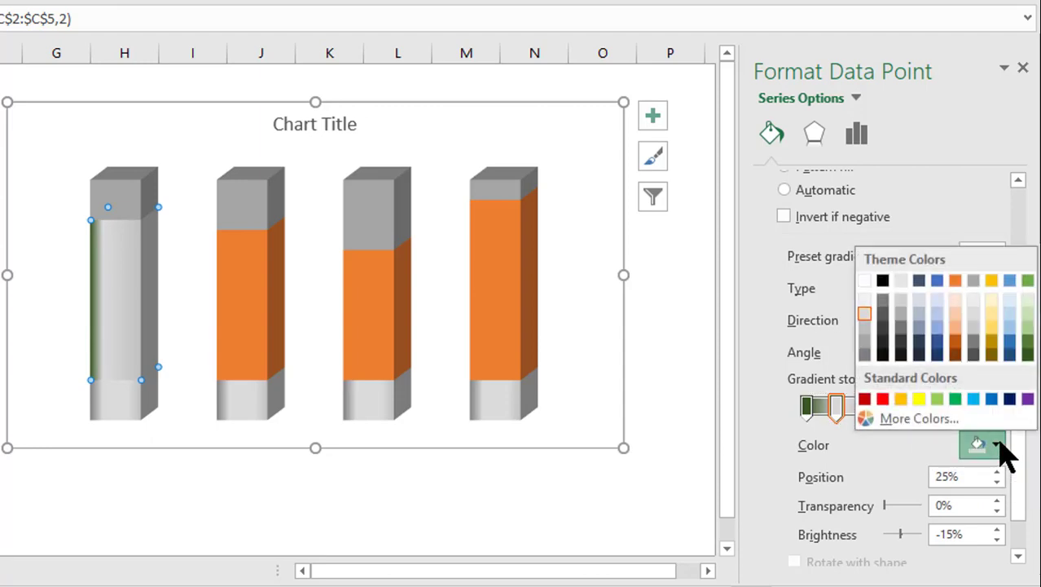
click(1027, 342)
click(928, 408)
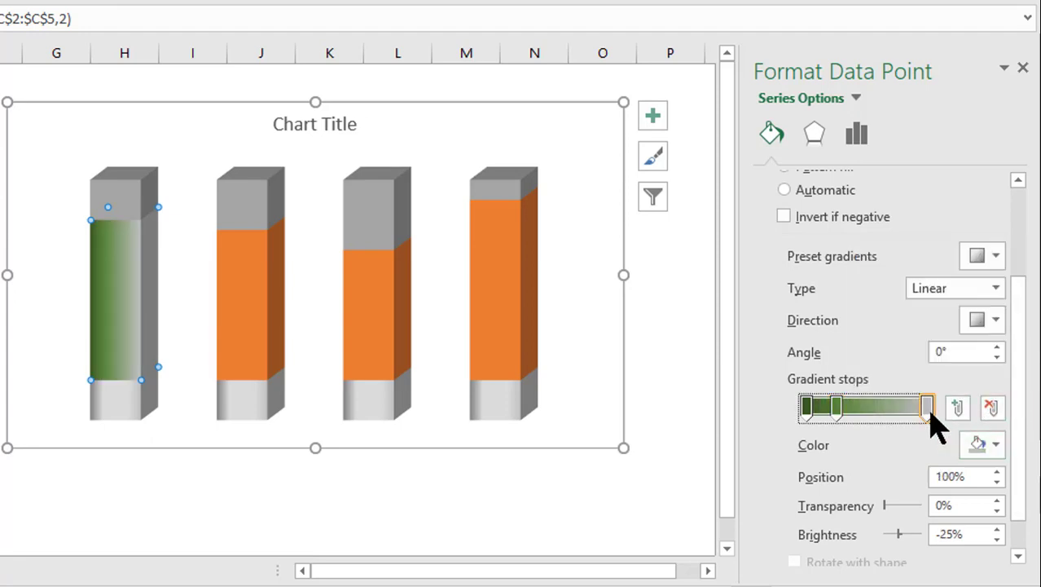
click(996, 445)
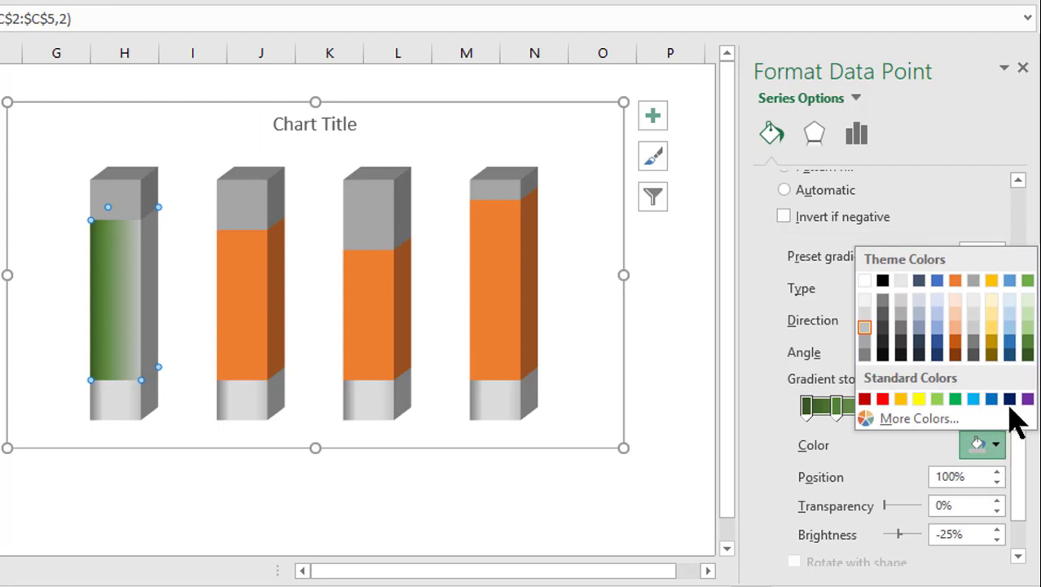
click(1028, 356)
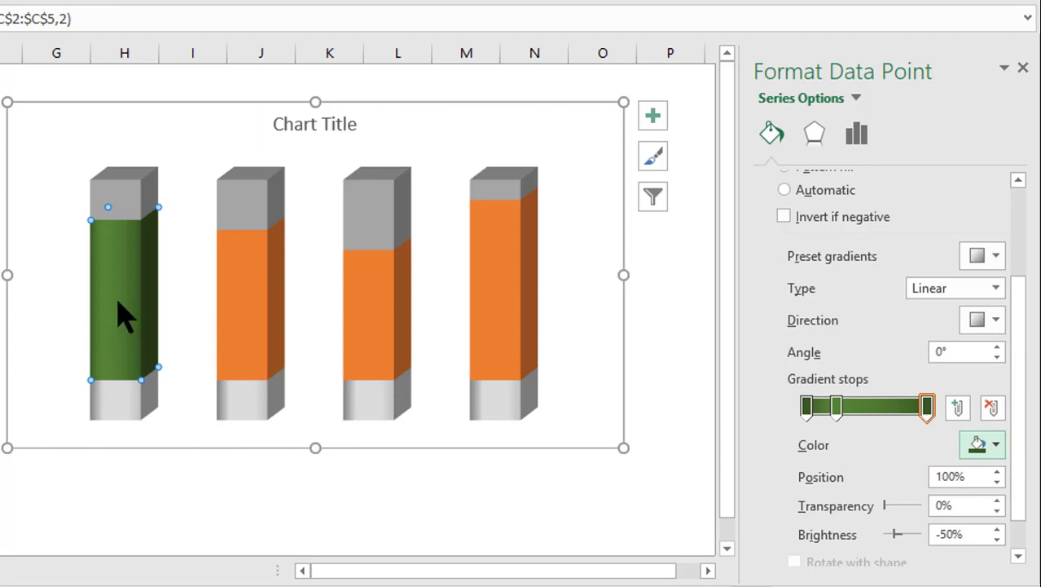
- Give the top Deficit series a solid green theme fill with 50% transparency and deselect the chart
mouse_move(118, 311)
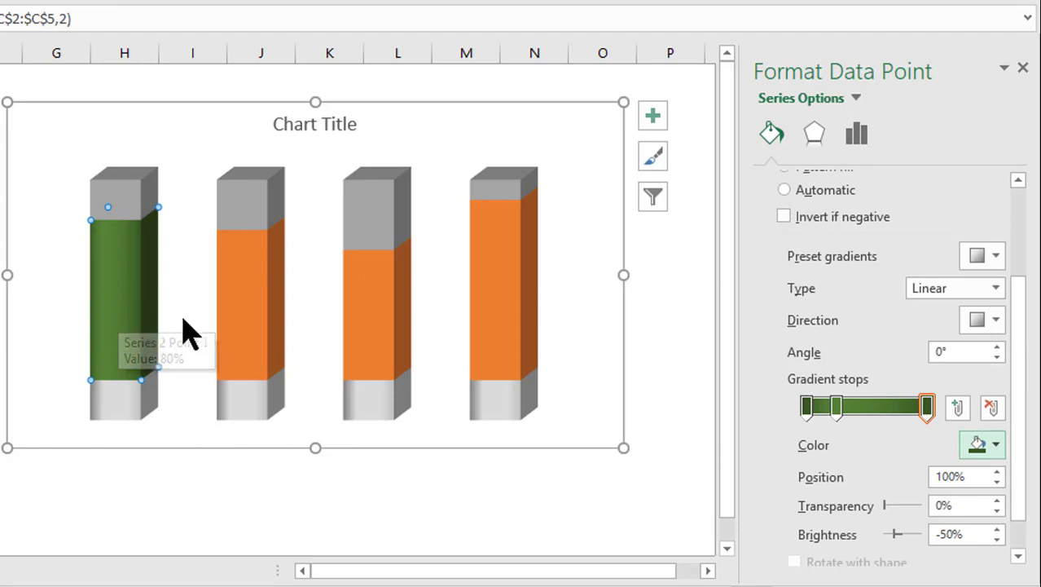
click(138, 210)
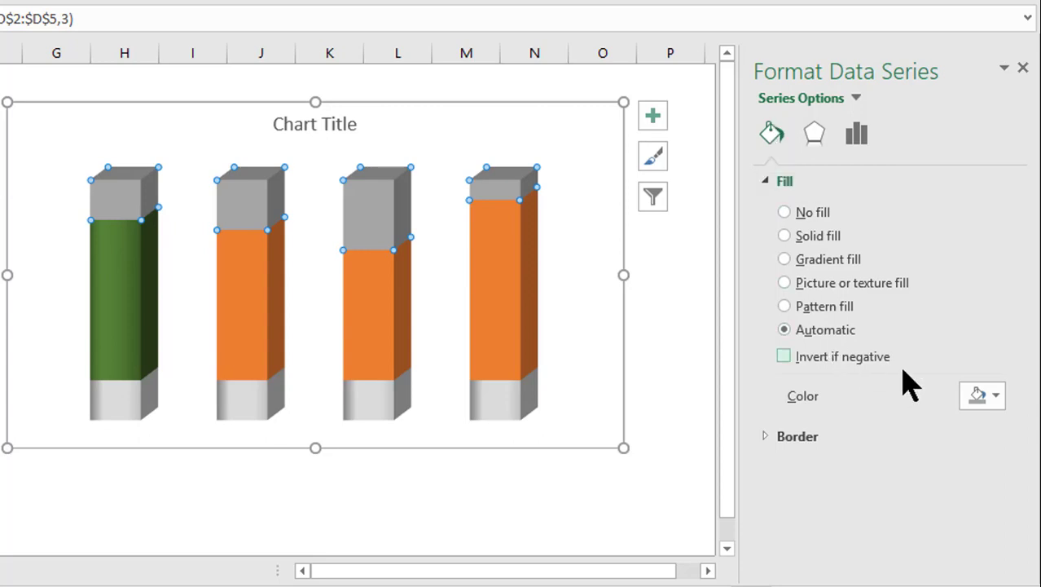
click(794, 236)
click(999, 396)
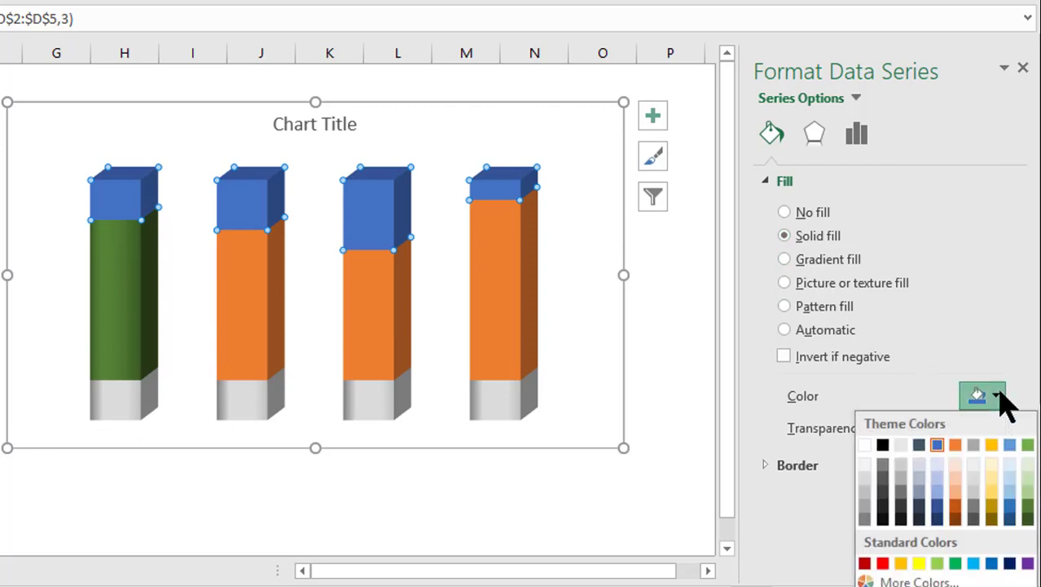
click(1027, 445)
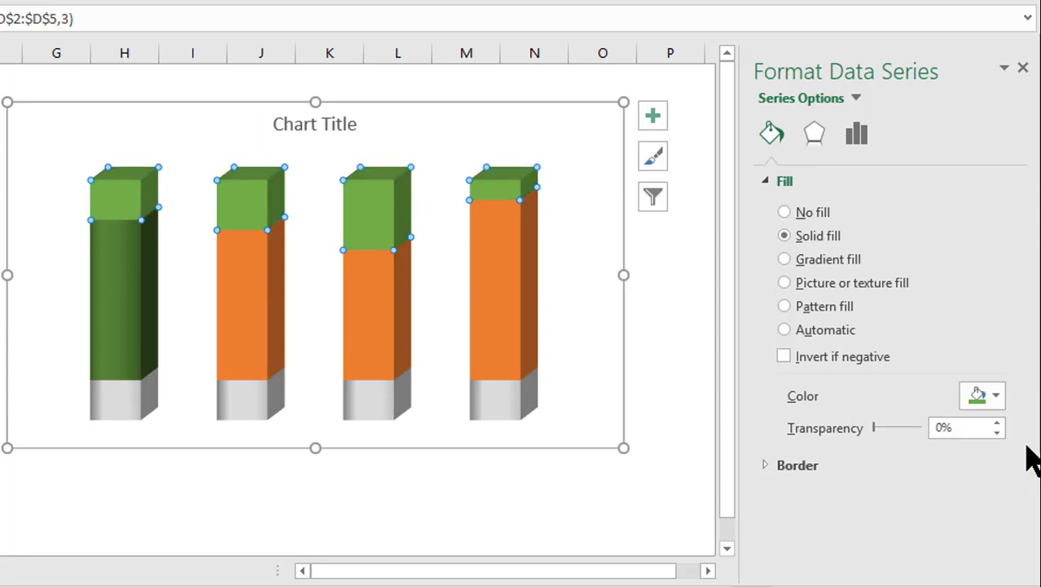
double_click(943, 430)
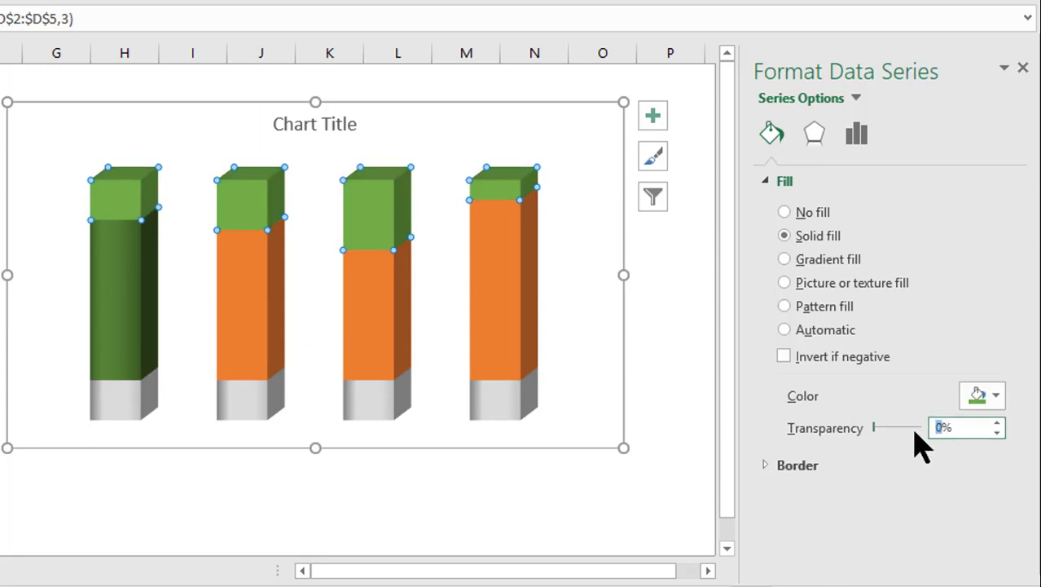
text(50)
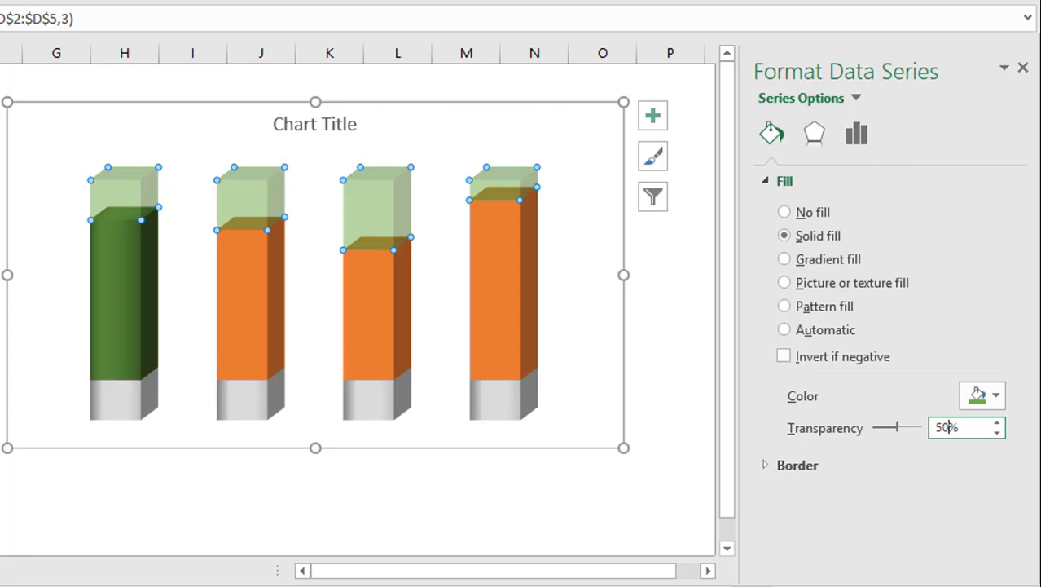
key(Escape)
key(Escape)
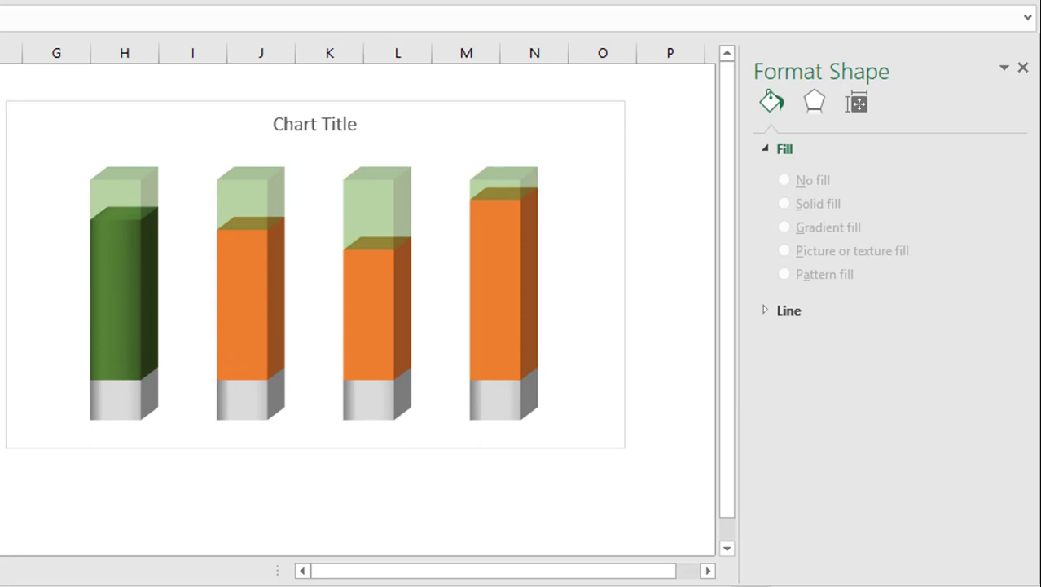
- Apply a gradient fill to only the second column's middle Sales% segment
click(248, 344)
click(248, 343)
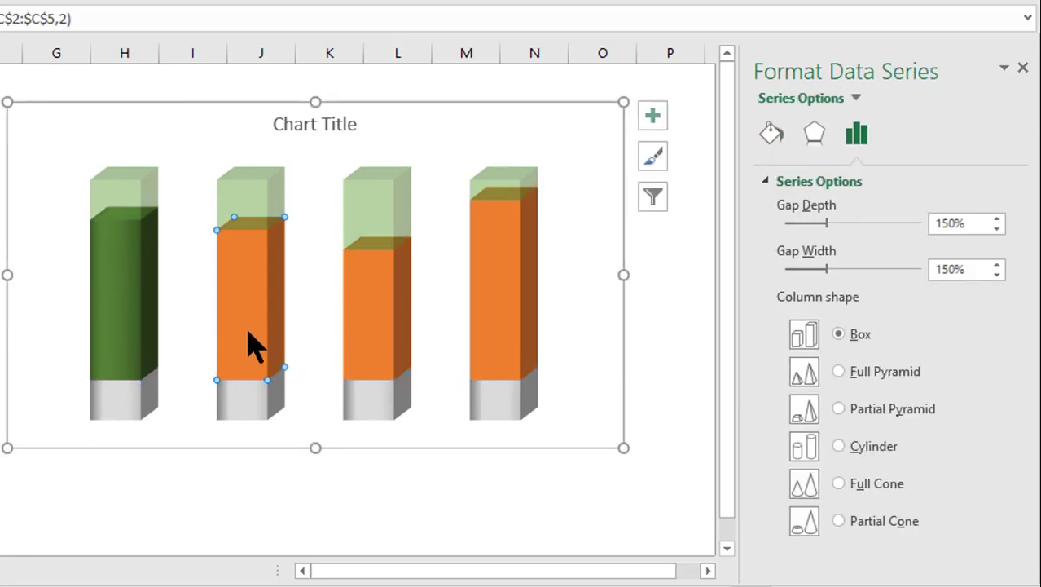
click(772, 137)
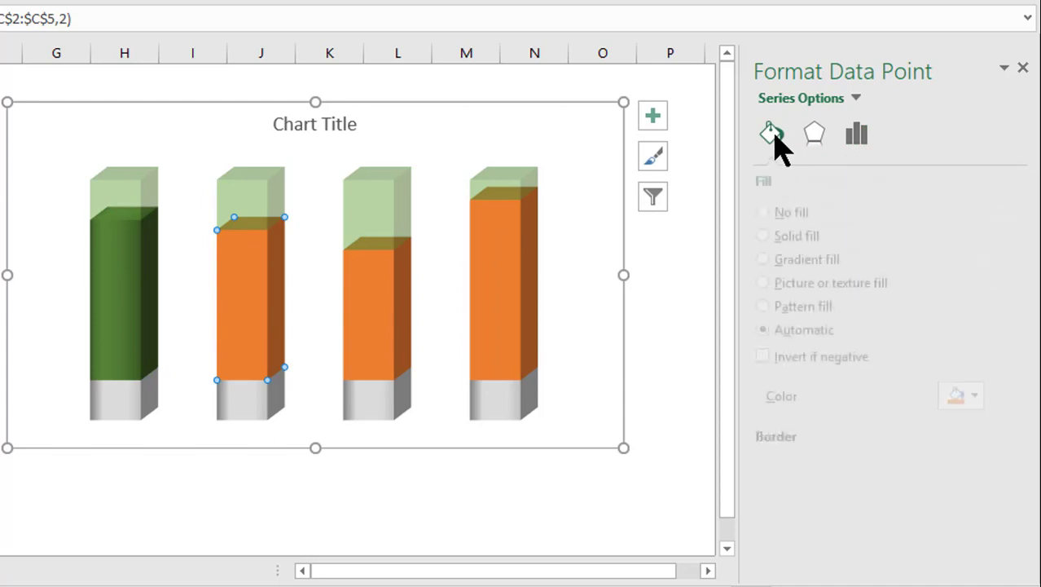
click(784, 259)
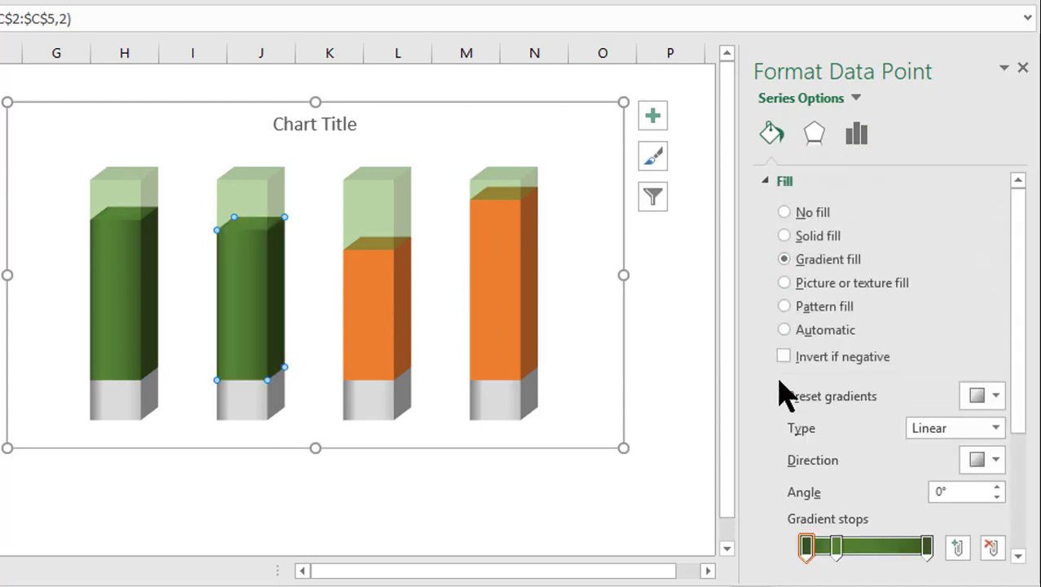
scroll(1028, 379, down, 3)
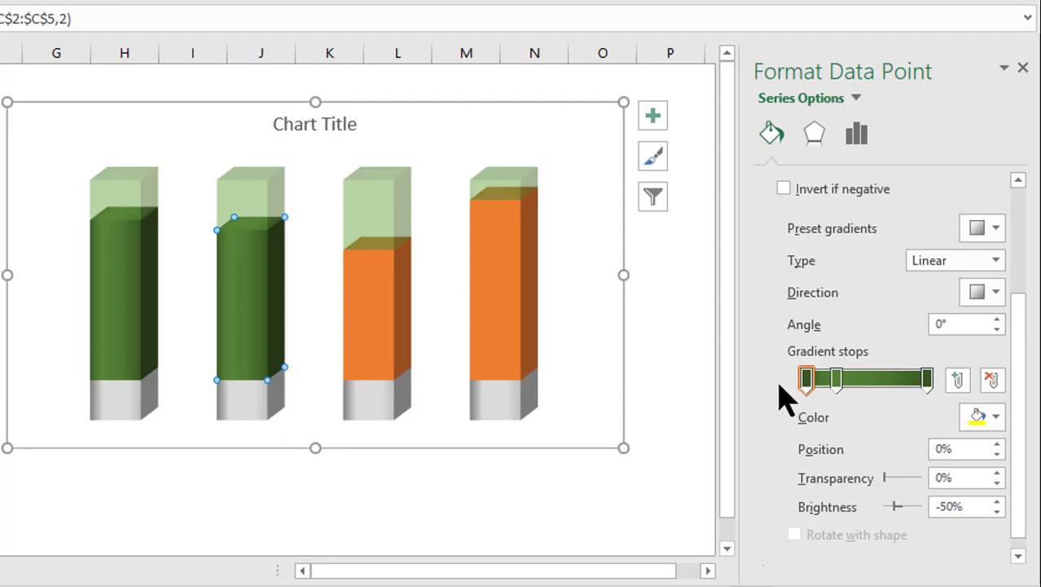
- Color the second column's Sales% gradient stops blue, darkened by 50% for the first and last stops and by 25% for the middle stop
click(807, 379)
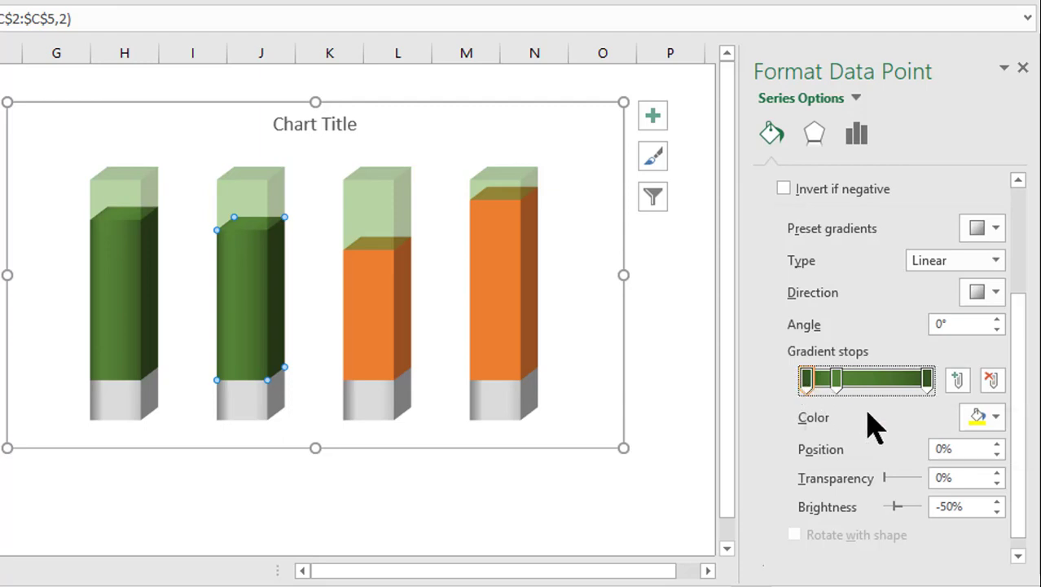
click(998, 416)
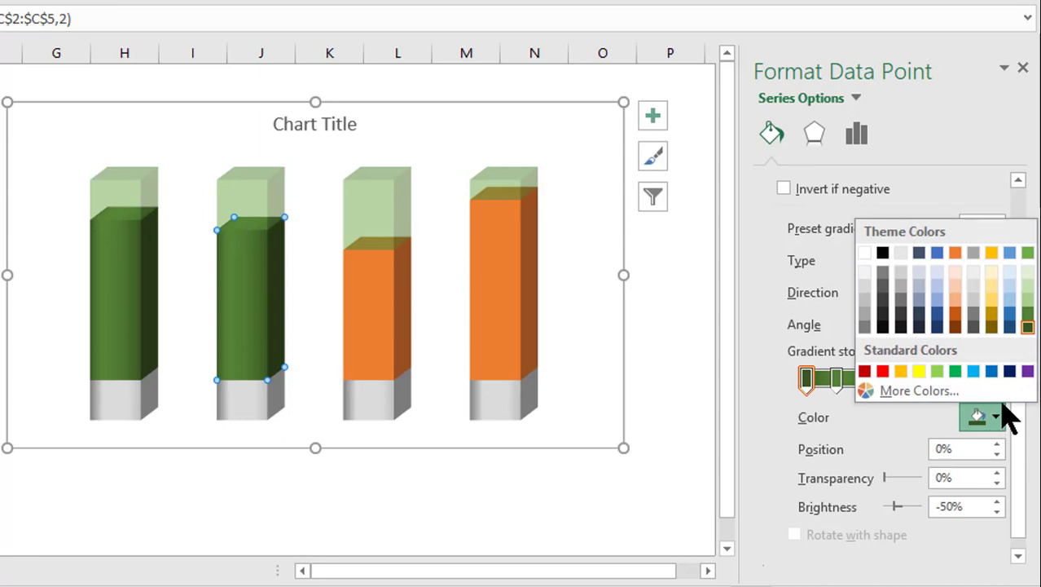
click(1010, 326)
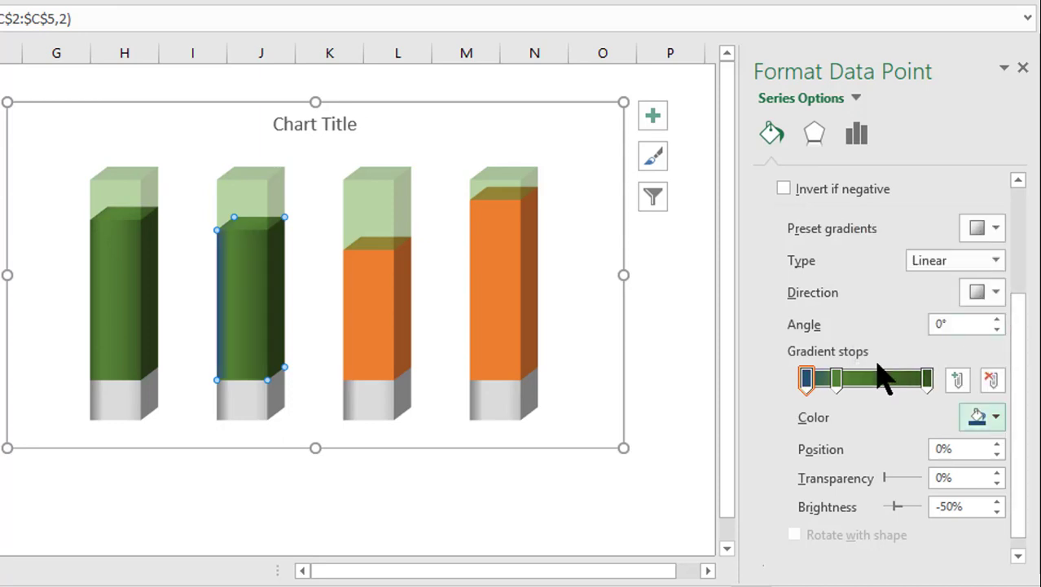
click(838, 378)
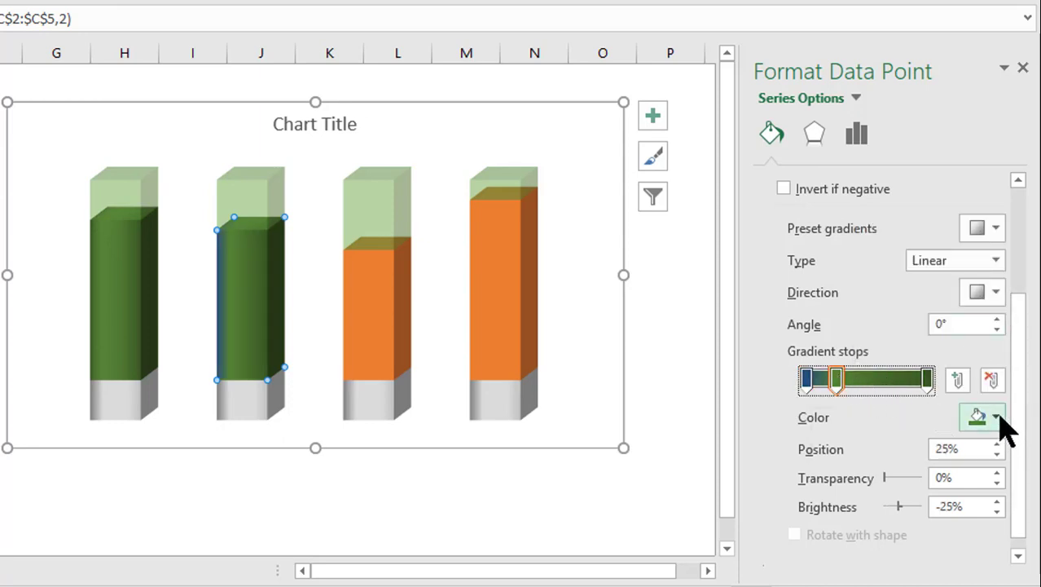
click(996, 417)
click(1009, 317)
click(927, 379)
click(994, 417)
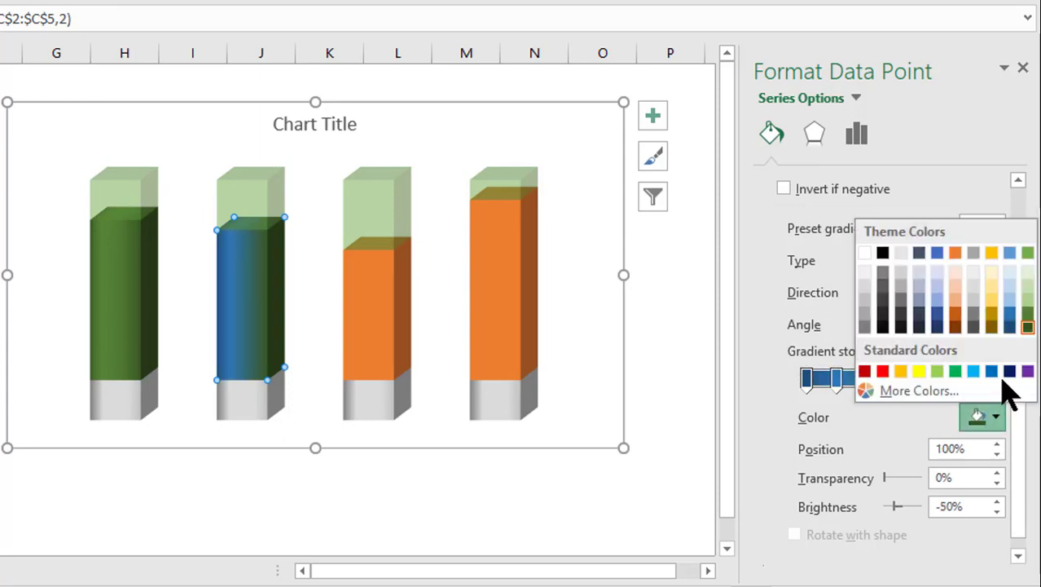
click(1009, 326)
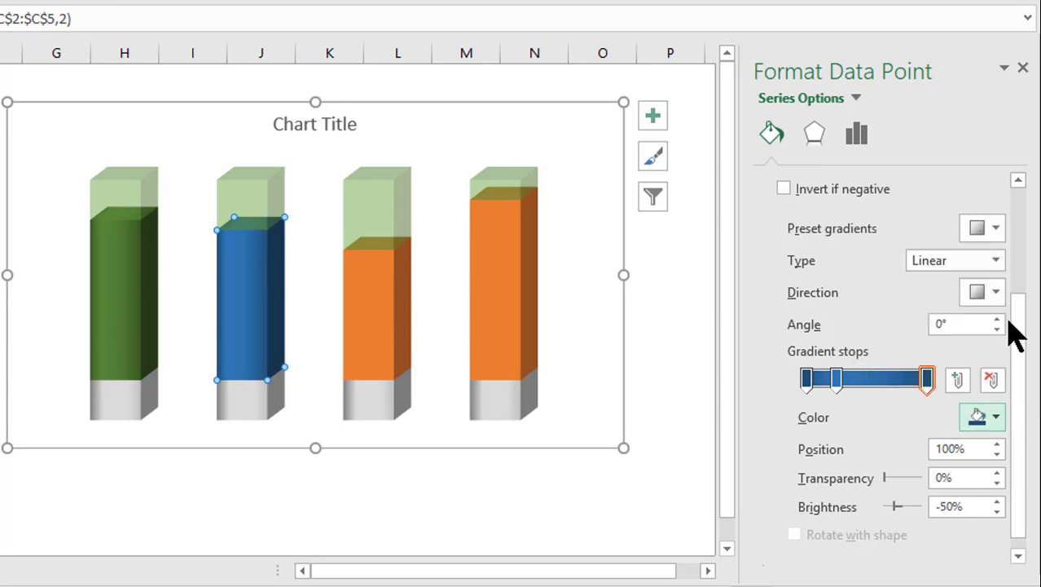
- Change the solid fill of only the second column's top Deficit segment to the light blue theme color and deselect the chart
click(260, 216)
click(260, 218)
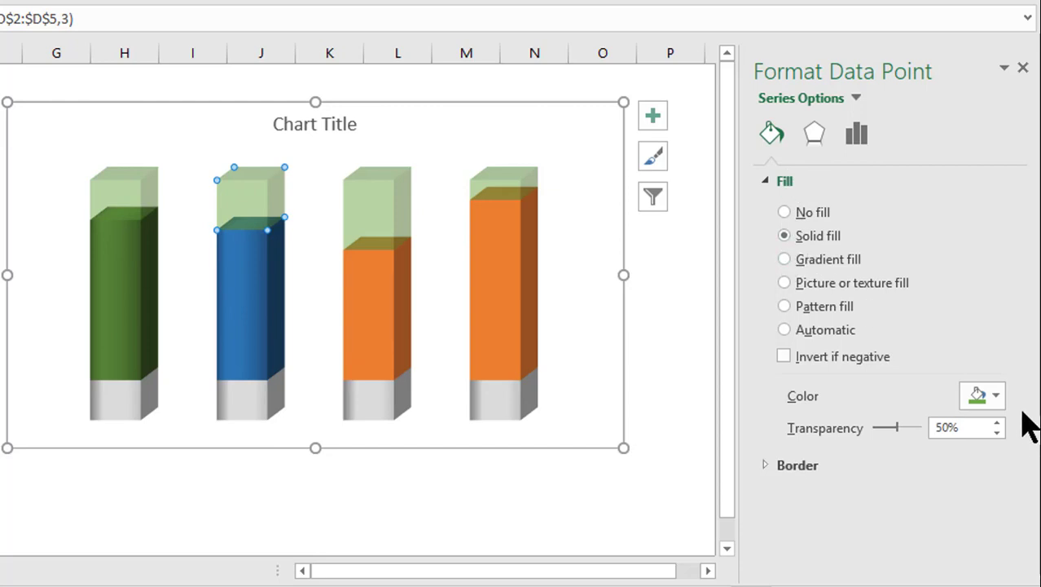
click(998, 396)
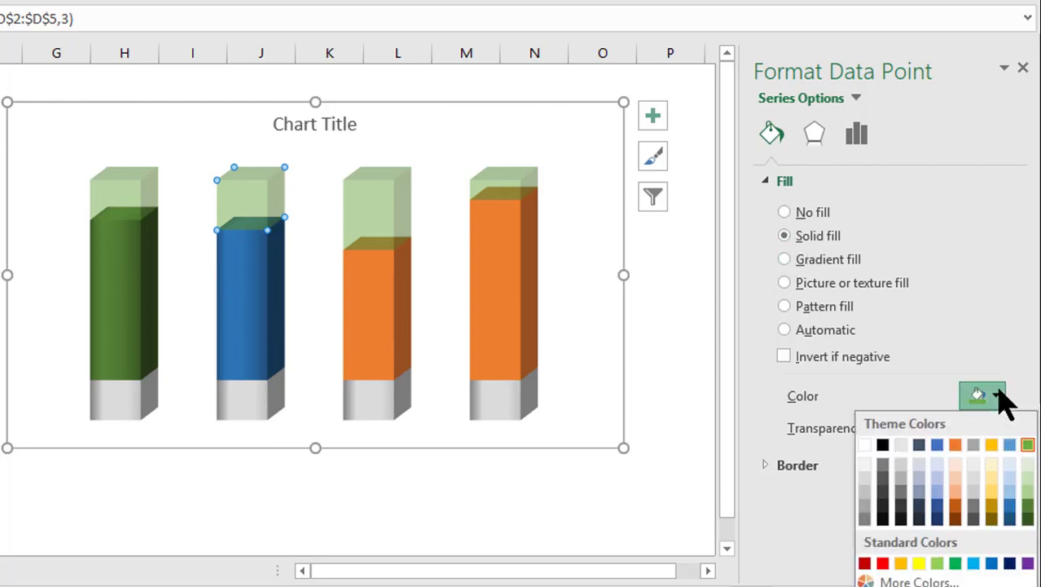
click(1013, 444)
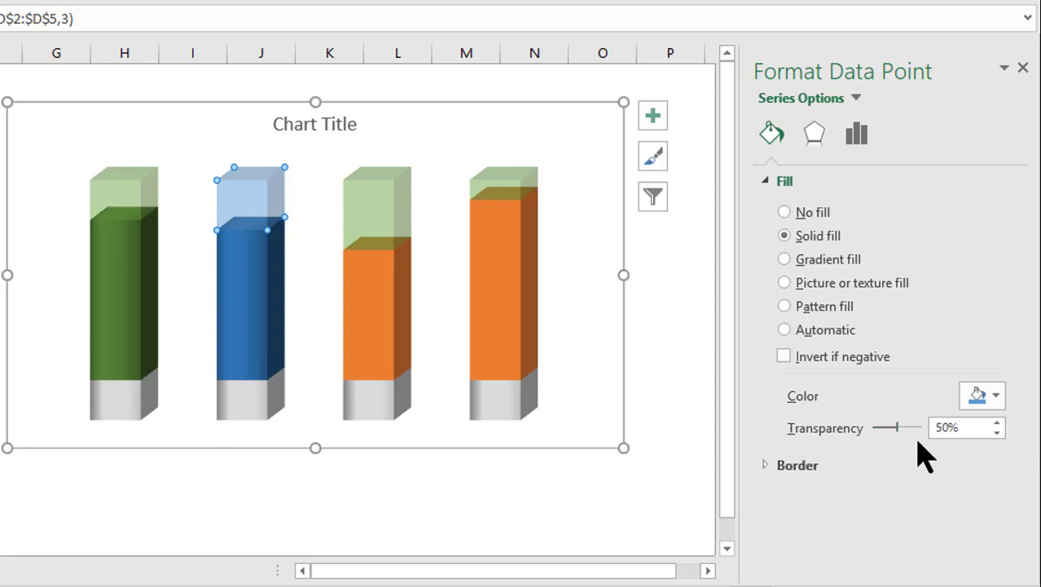
click(593, 498)
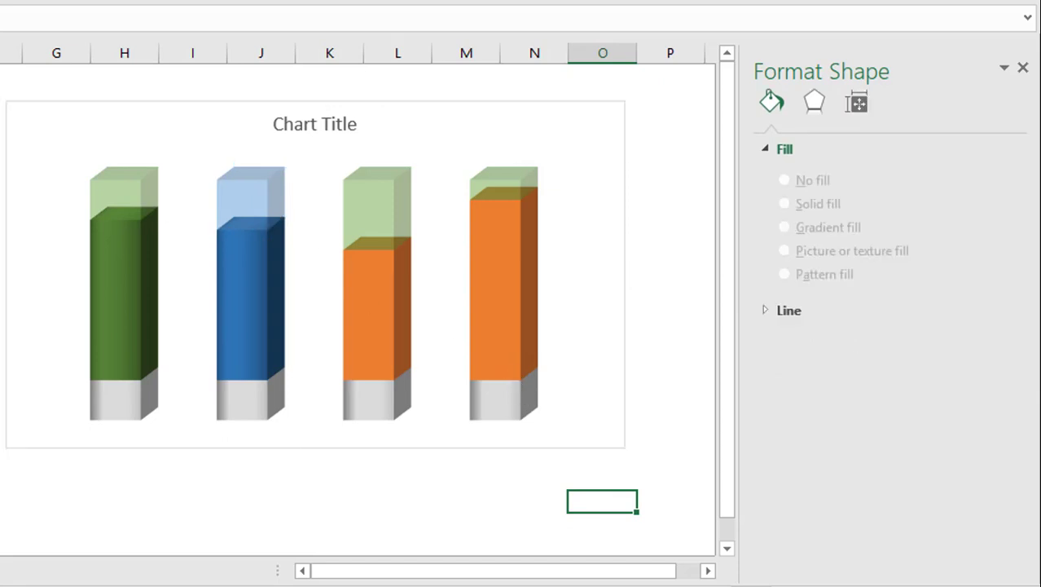
- Apply a gradient fill to only the third column's middle Sales% segment
click(394, 319)
click(394, 319)
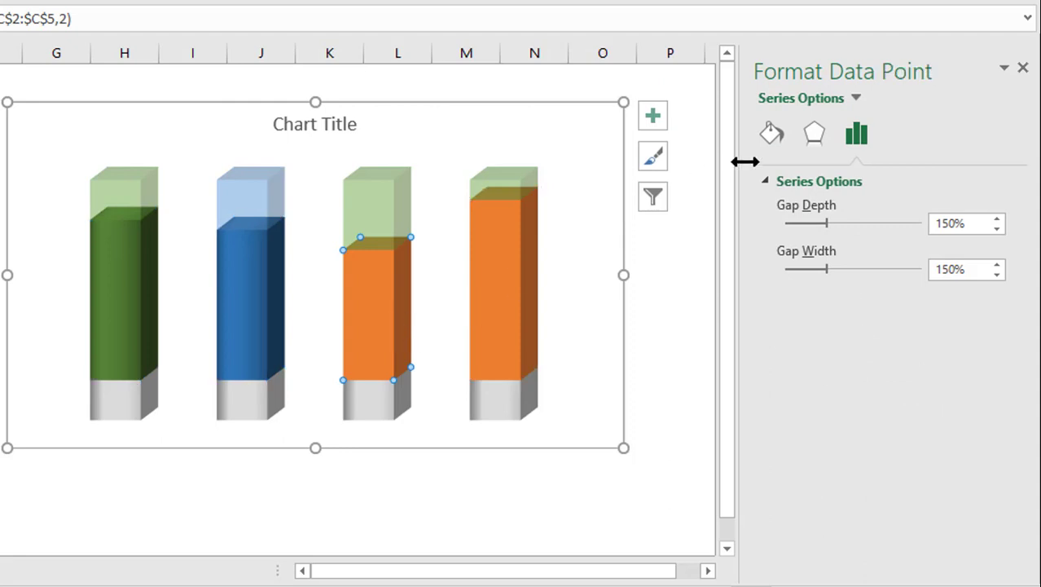
click(768, 138)
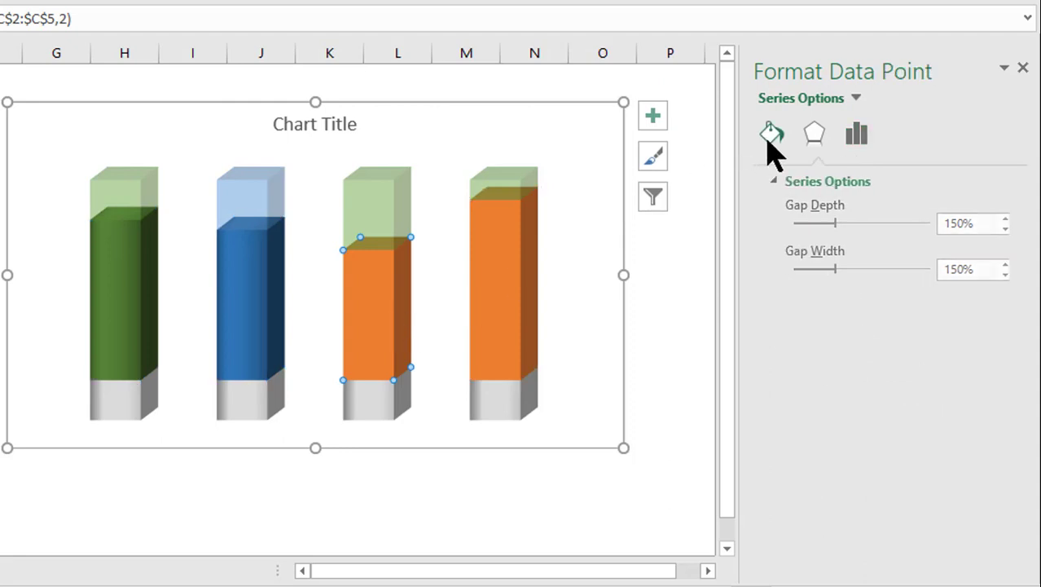
click(785, 259)
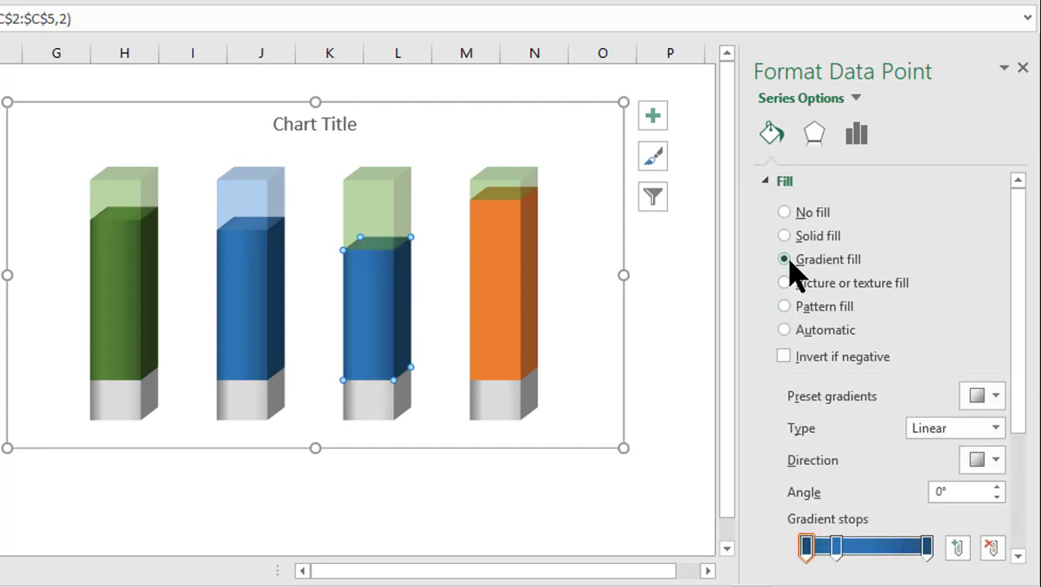
scroll(937, 407, down, 3)
- Color the third column's Sales% gradient stops gold, darkened by 50% for the first and last stops and by 25% for the middle stop
click(805, 426)
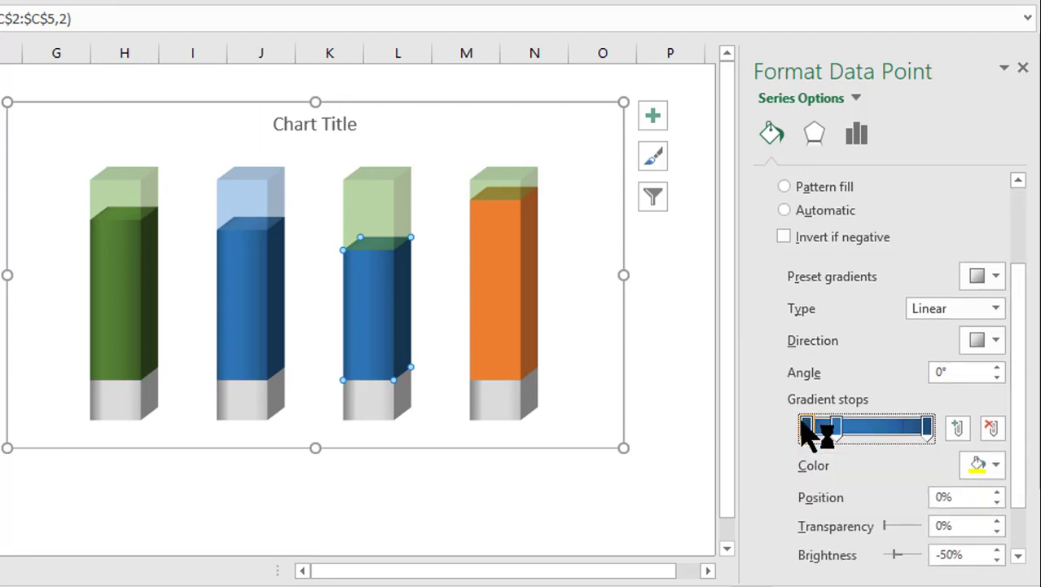
click(997, 466)
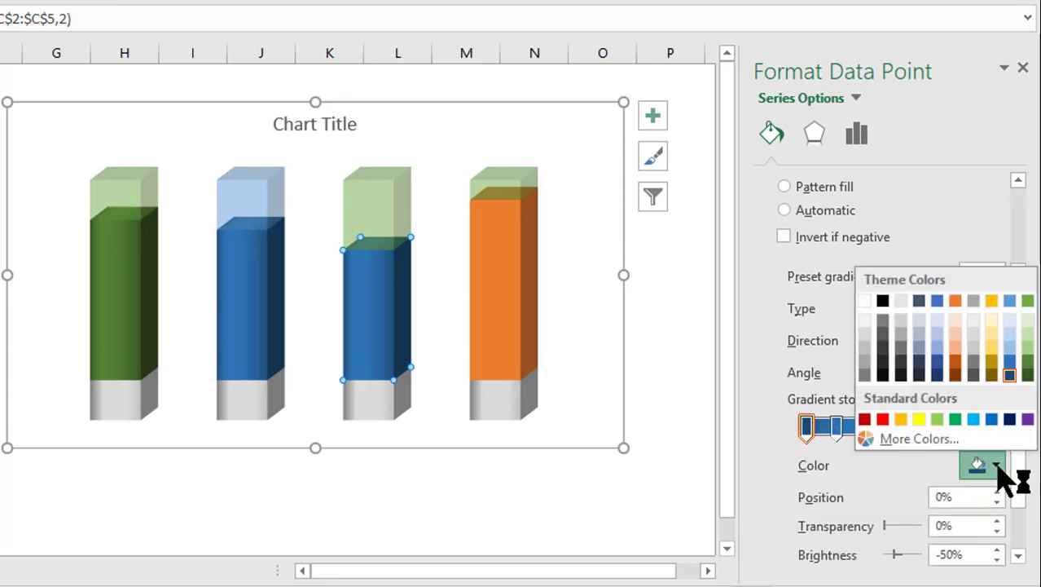
click(992, 378)
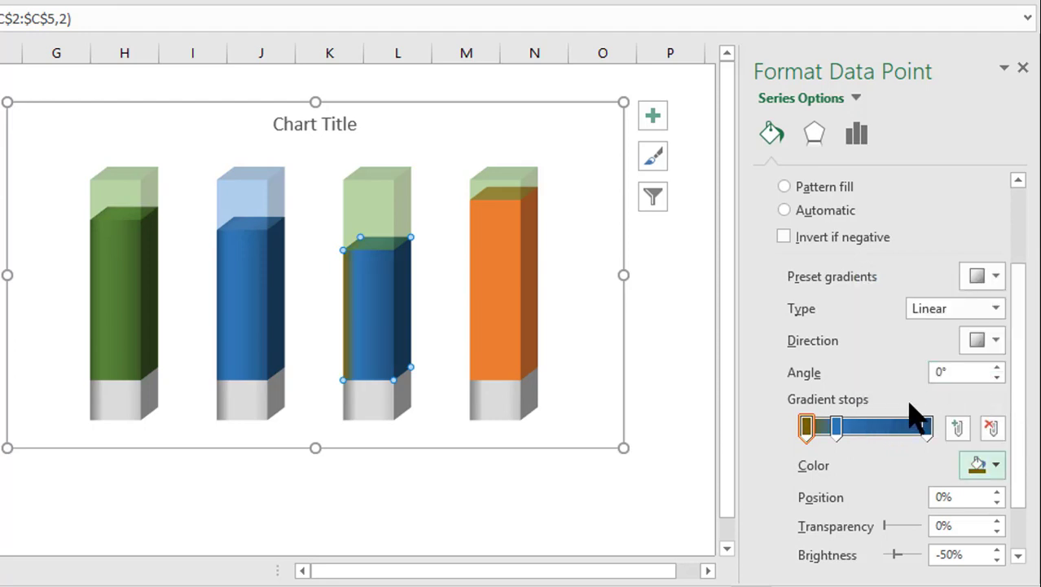
click(837, 425)
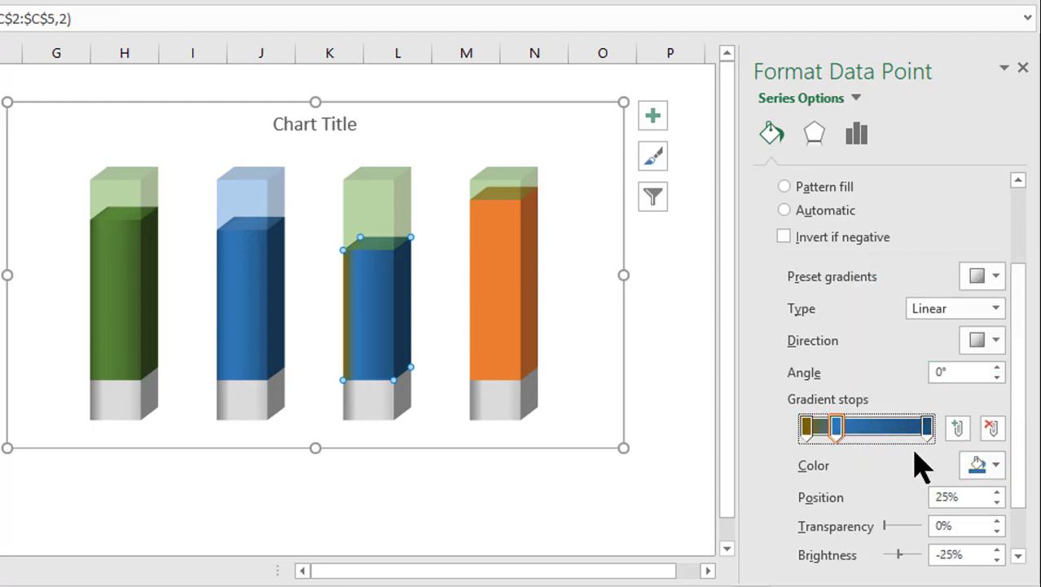
click(996, 465)
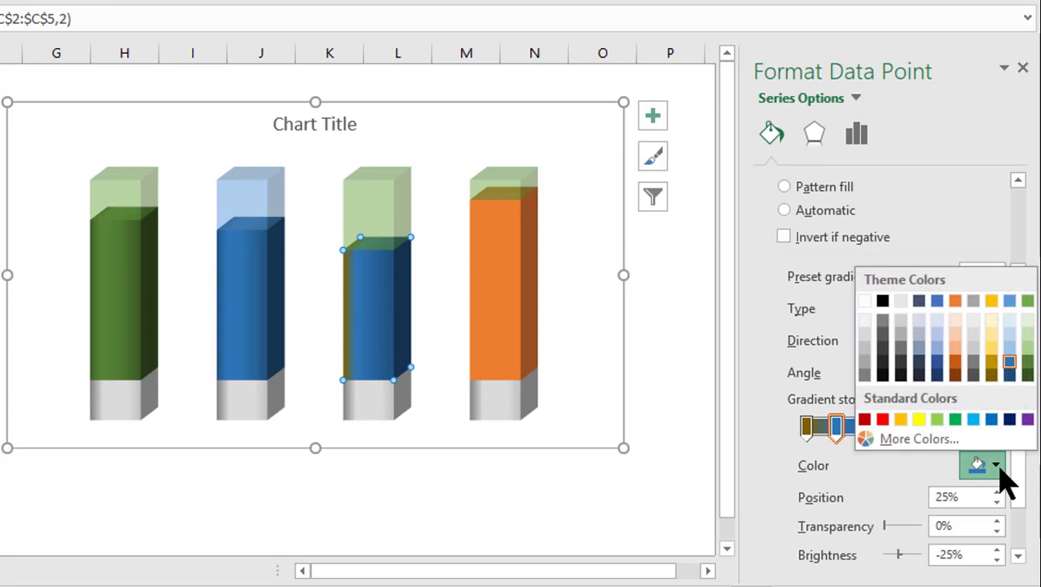
click(993, 364)
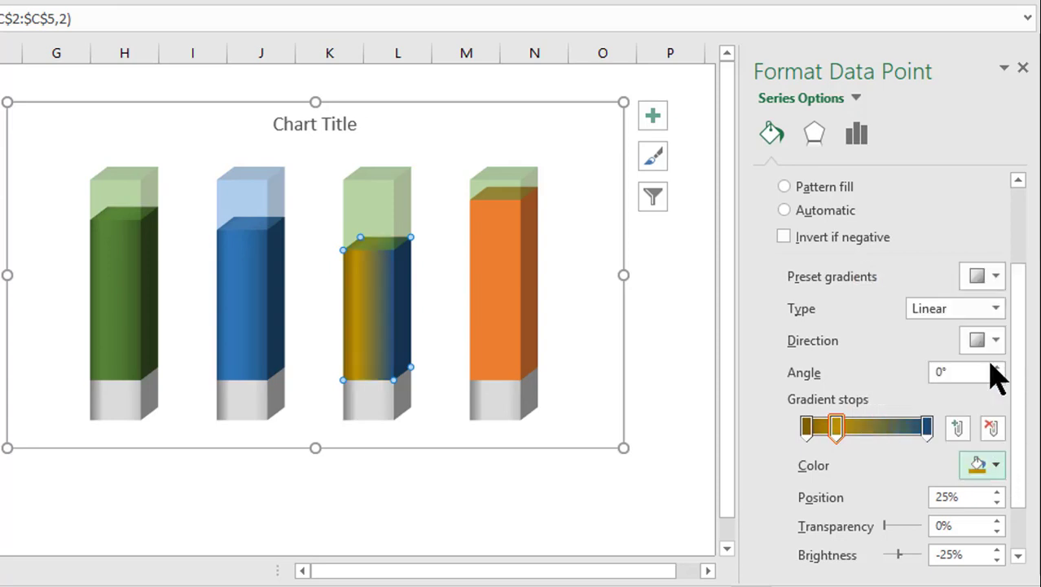
click(926, 425)
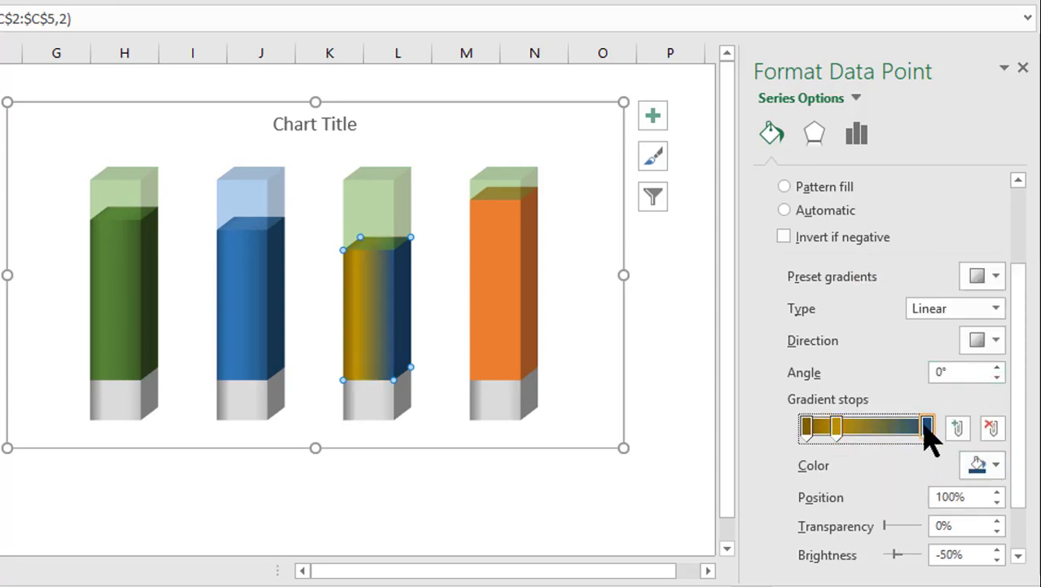
click(997, 465)
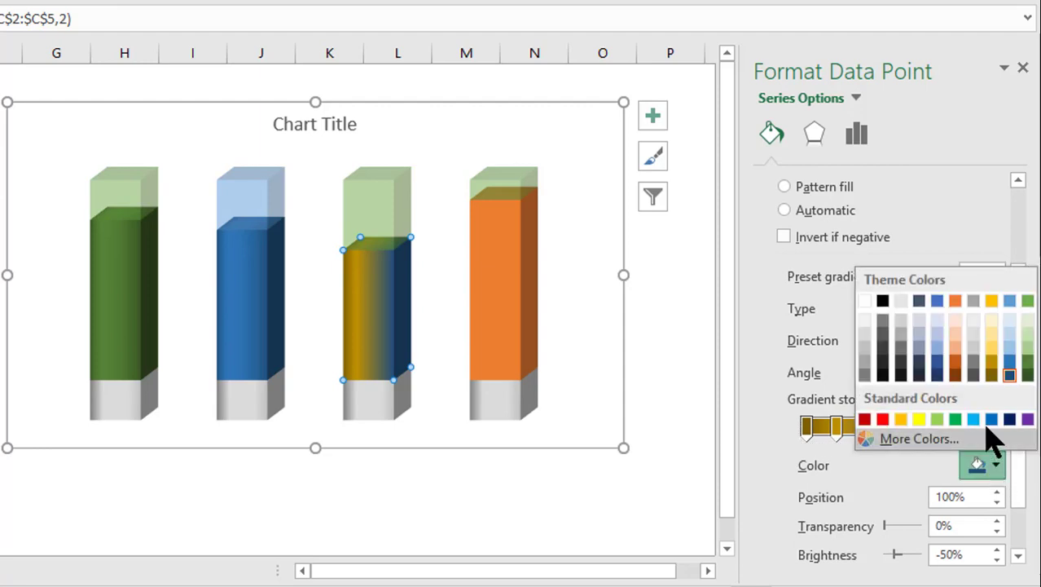
click(992, 375)
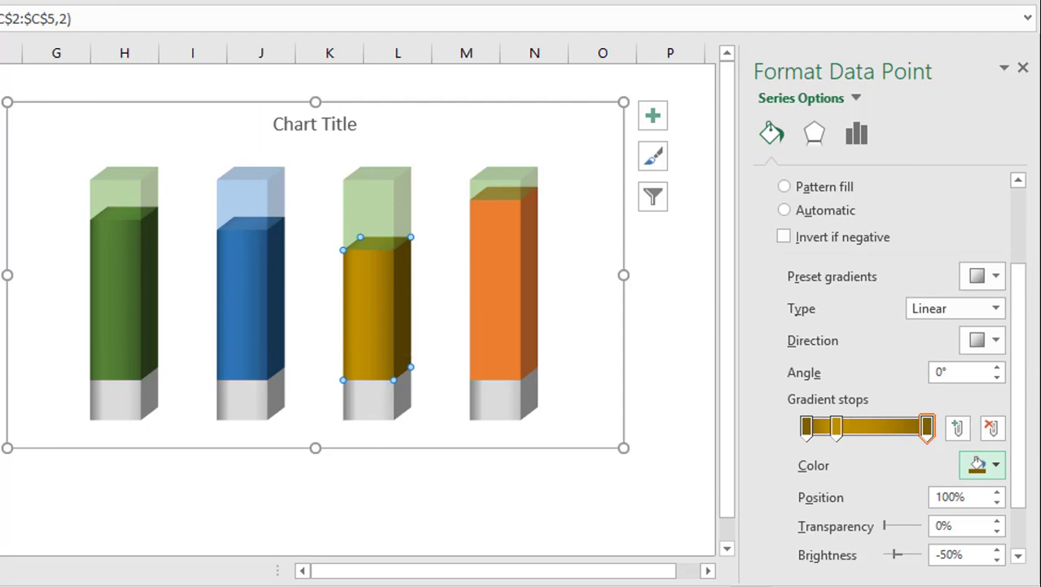
- Change the solid fill of only the third column's top Deficit segment to the gold theme color and deselect the chart
click(379, 226)
click(379, 225)
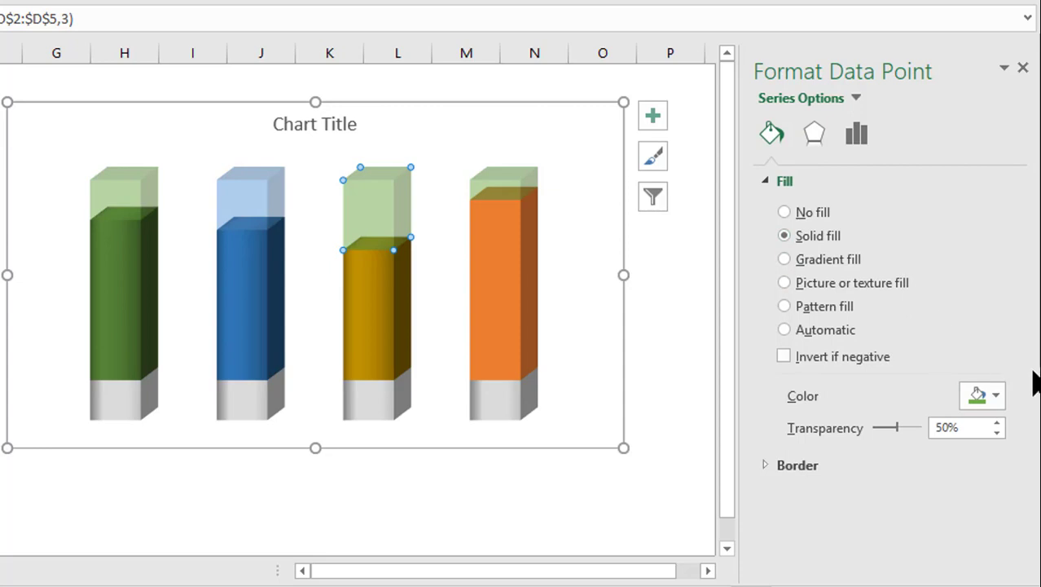
click(996, 397)
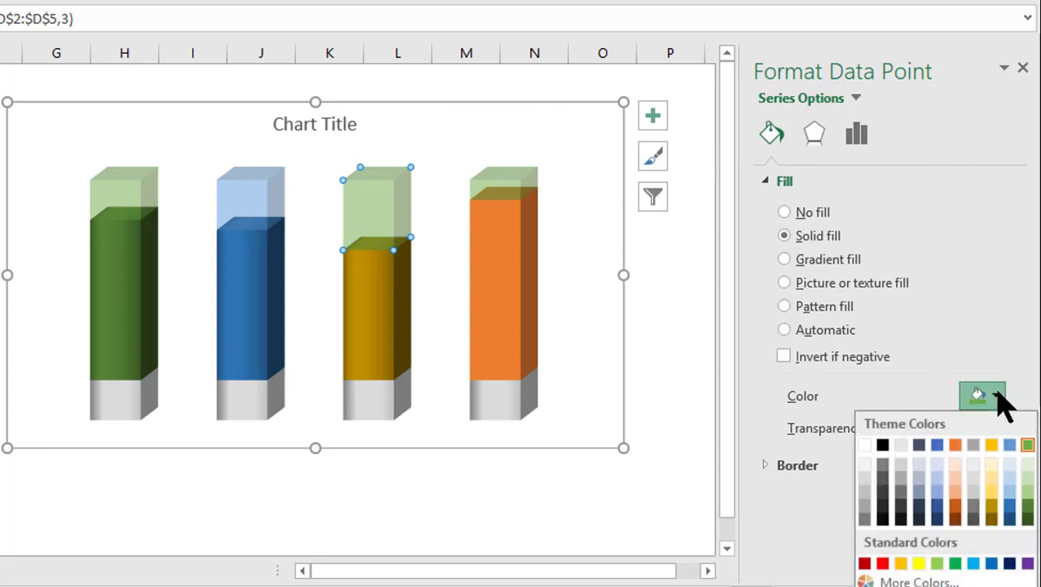
click(991, 445)
click(330, 524)
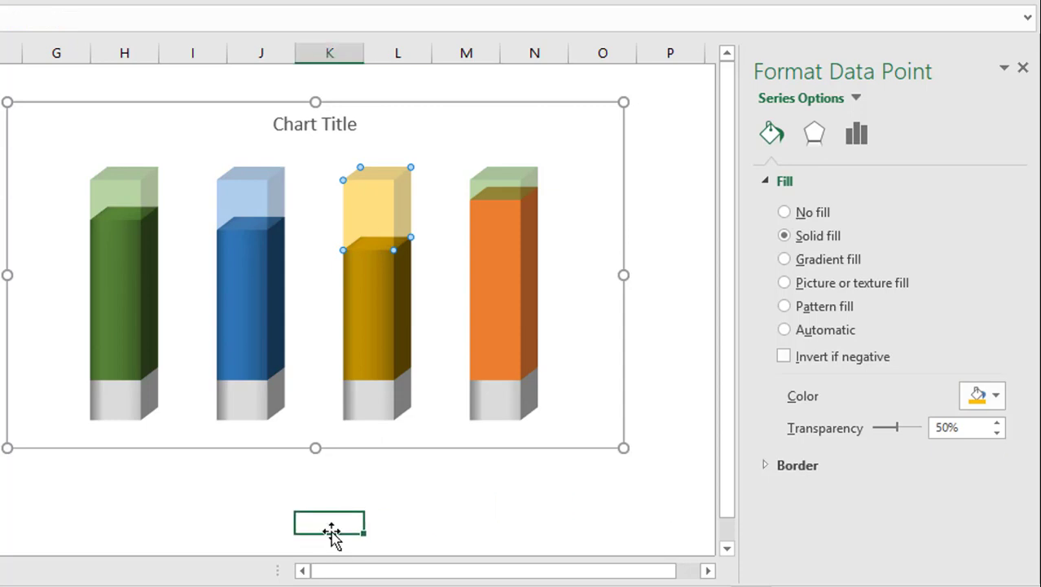
- Apply a gradient fill to only the fourth column's middle Sales% segment and bring its gradient stop settings into view
mouse_move(493, 349)
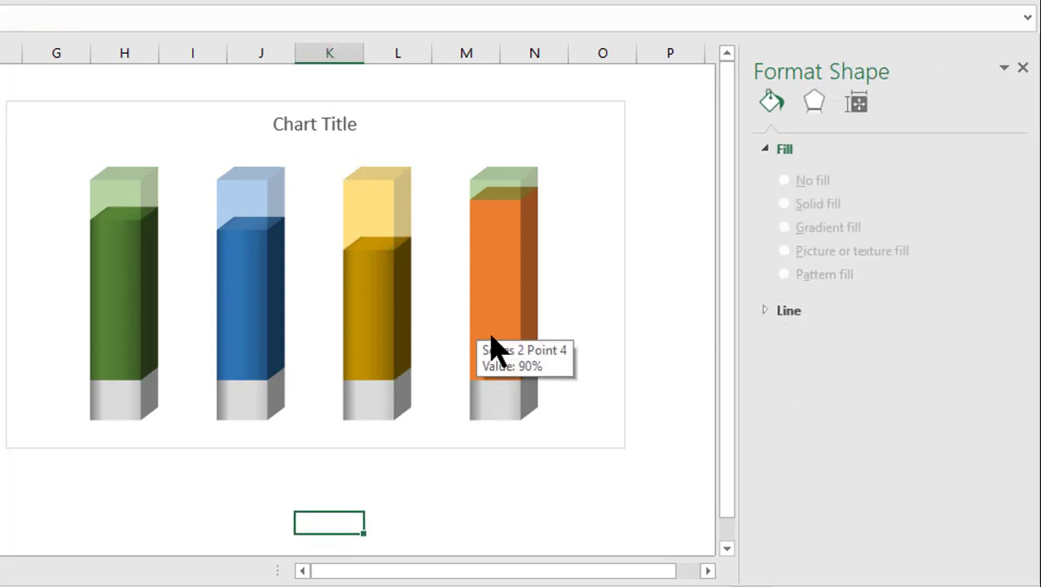
click(497, 341)
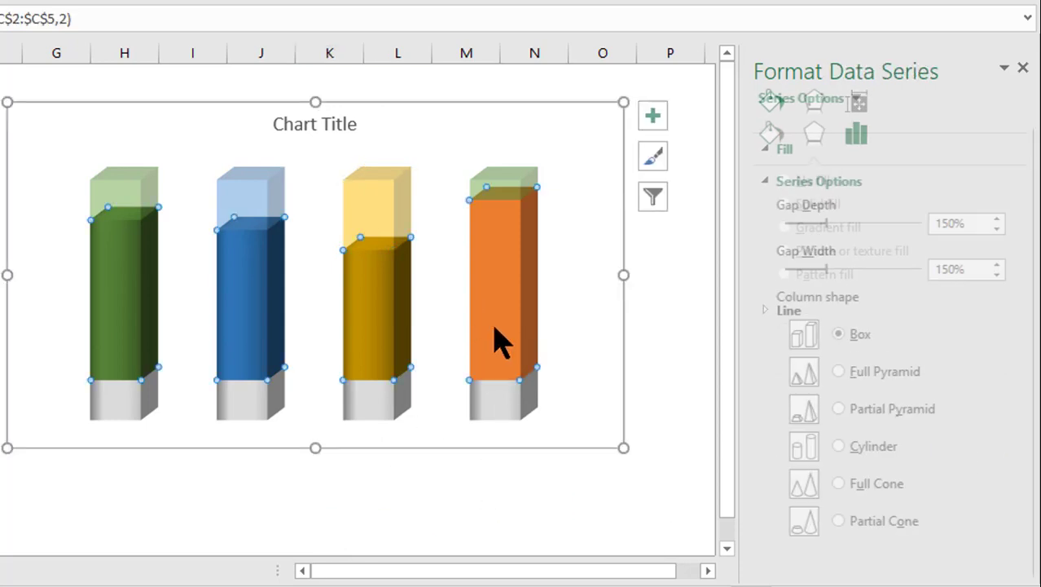
click(498, 341)
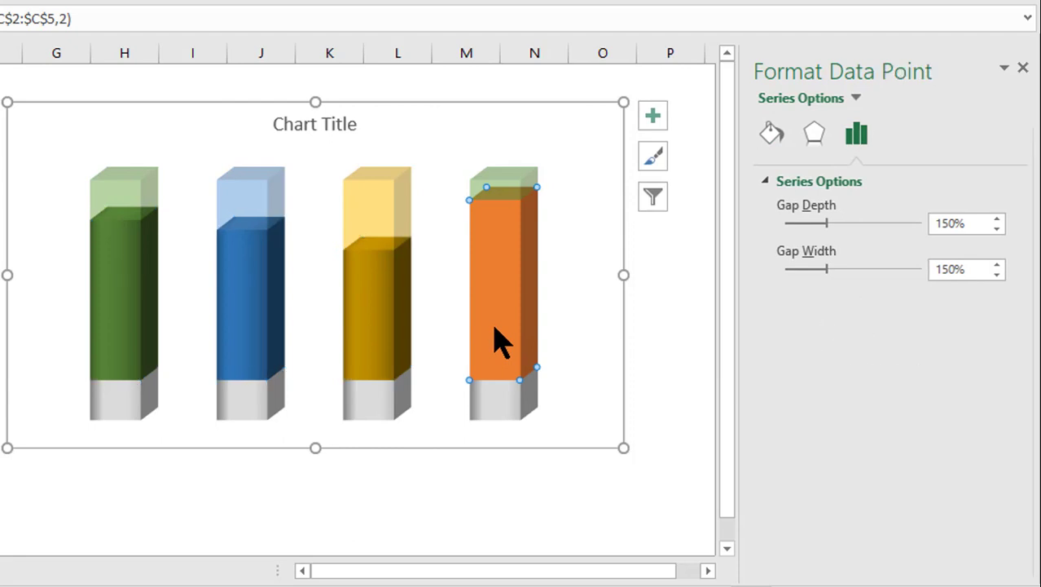
click(774, 134)
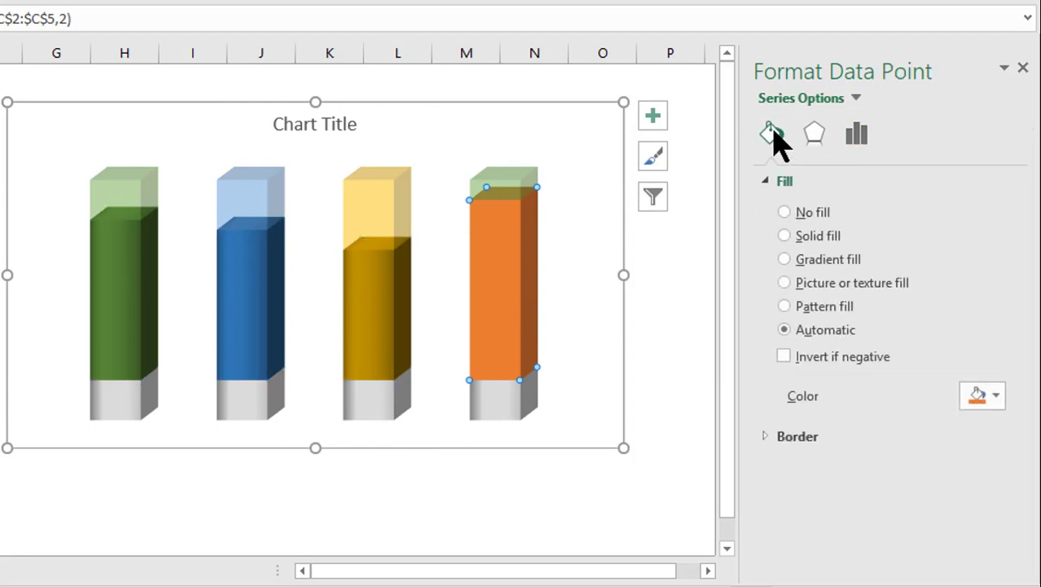
click(784, 259)
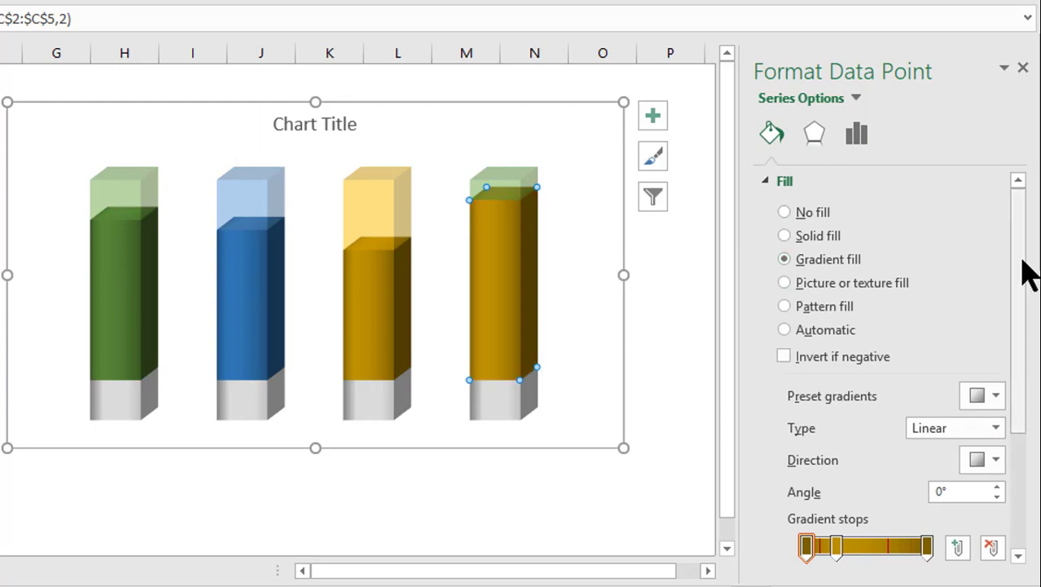
drag(1025, 274, 1022, 371)
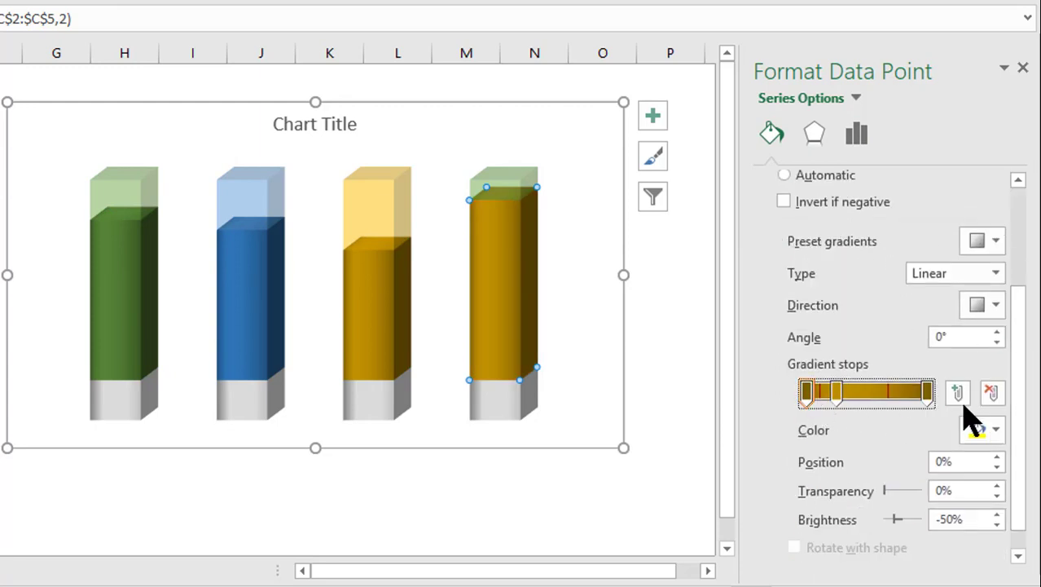
- Color the fourth column's Sales% gradient stops orange, darkened by 50% for the first and last stops and by 25% for the middle stop
click(995, 432)
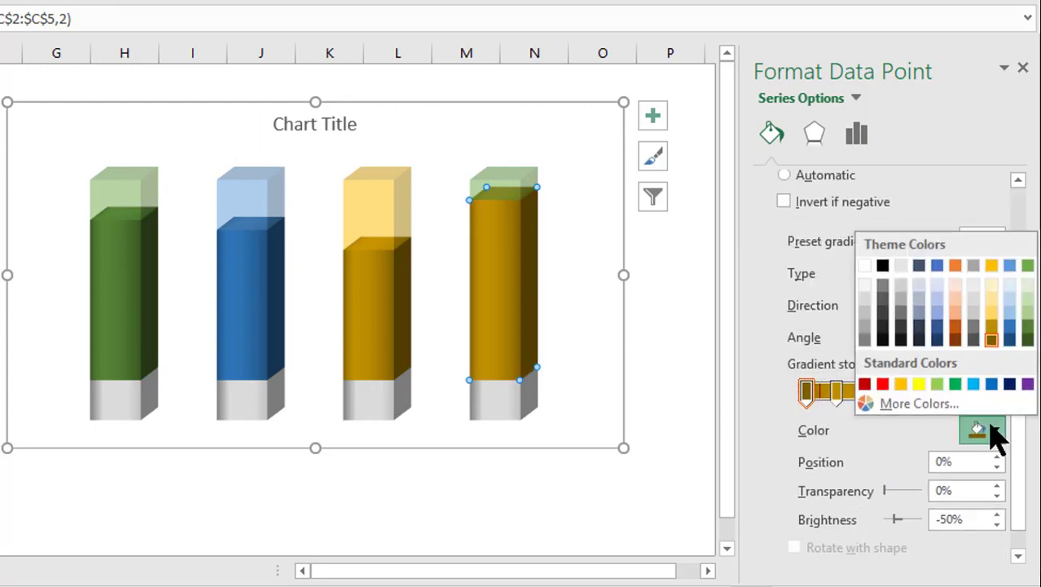
click(956, 341)
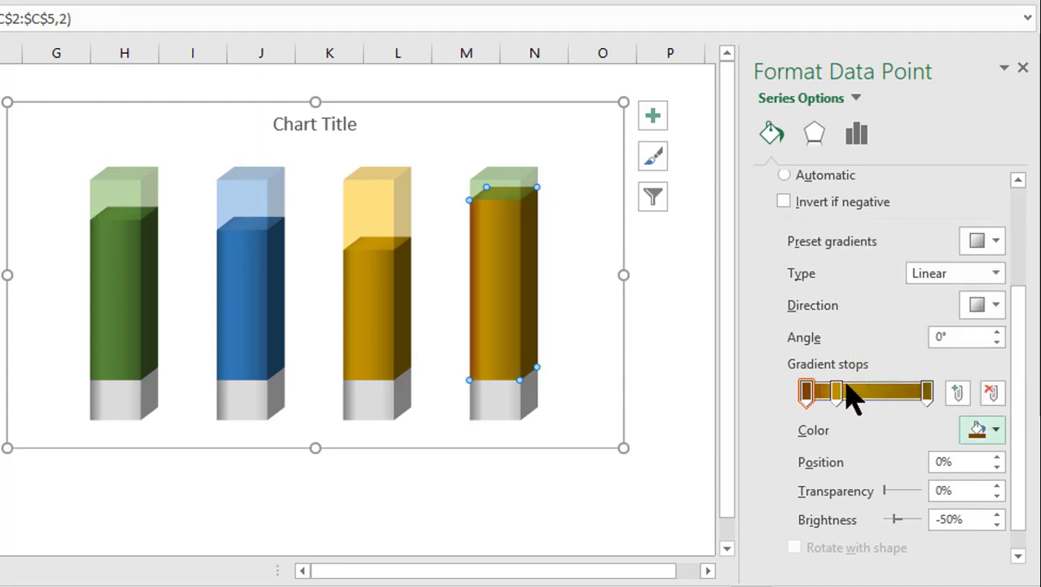
click(839, 390)
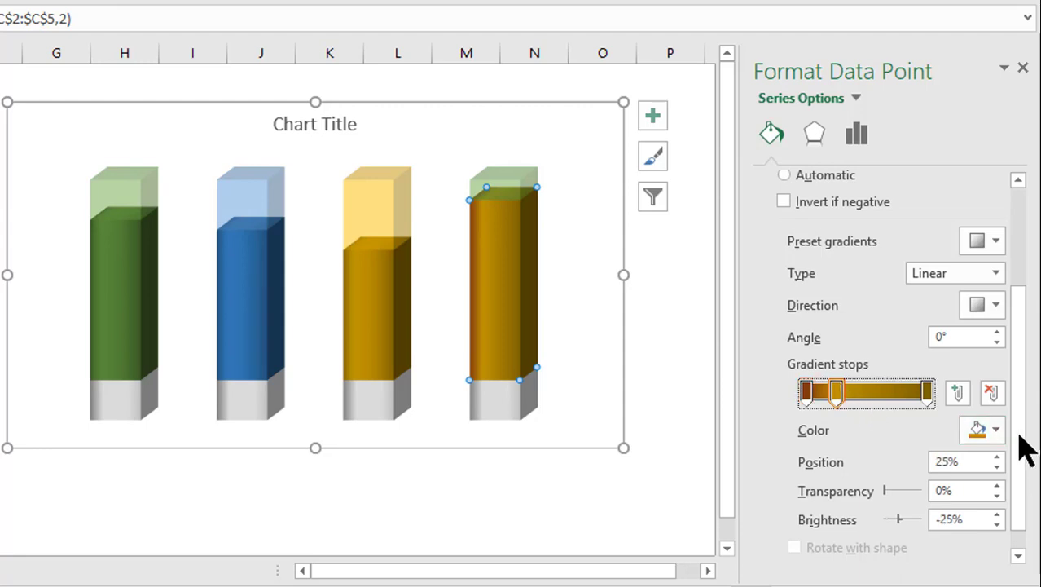
click(987, 427)
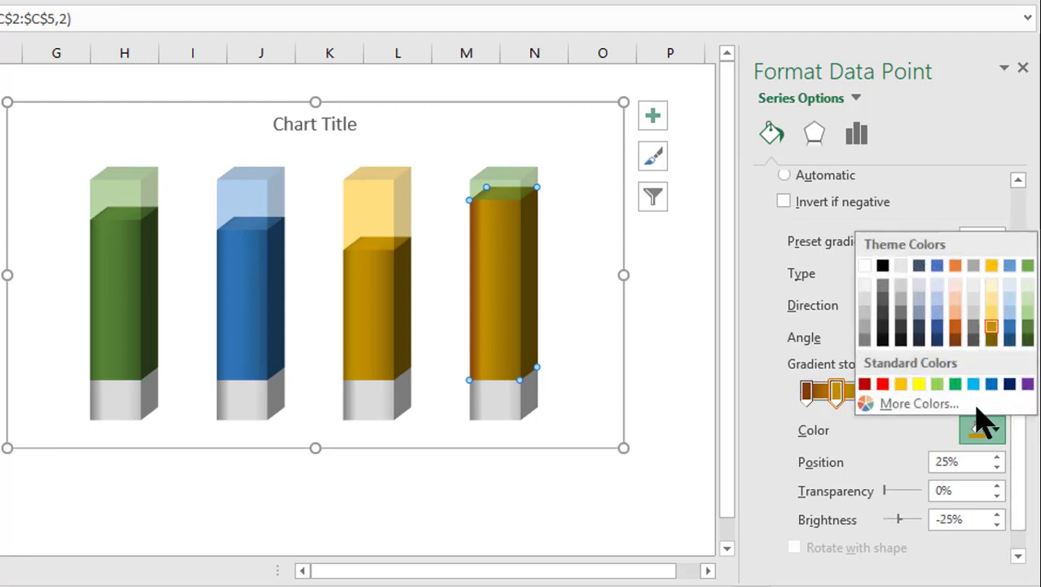
click(959, 329)
click(928, 391)
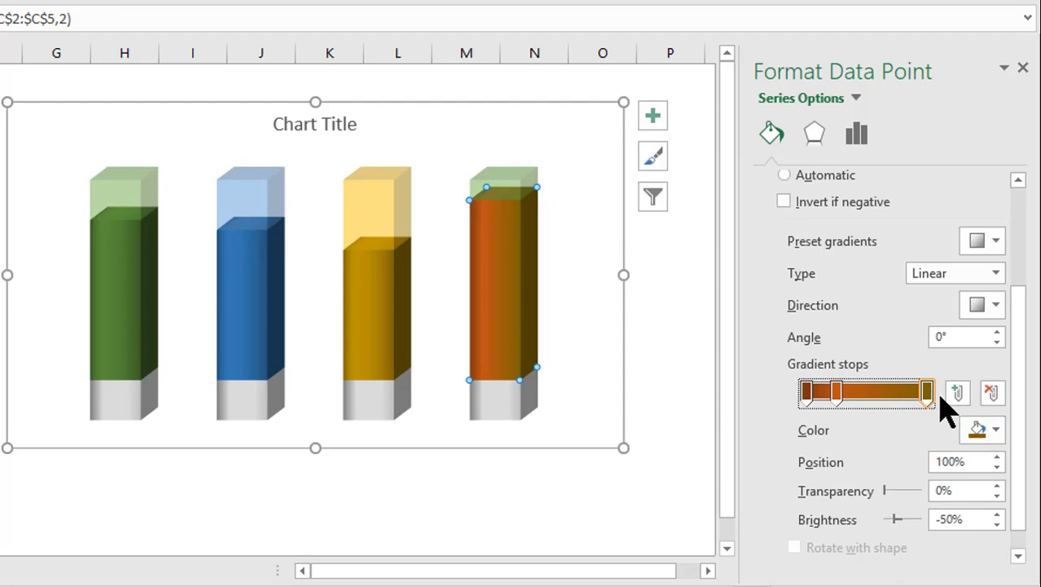
click(992, 430)
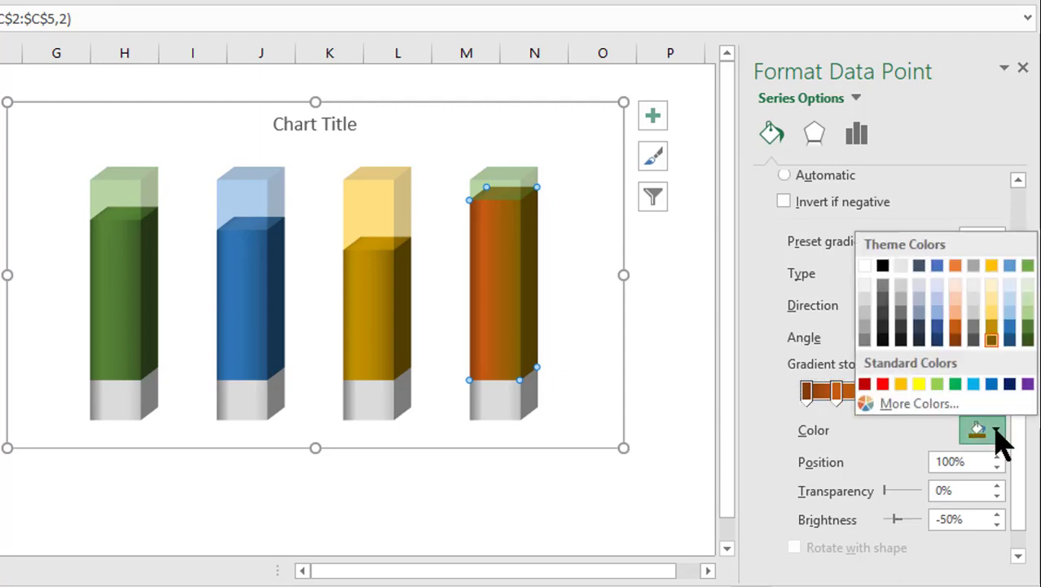
click(955, 340)
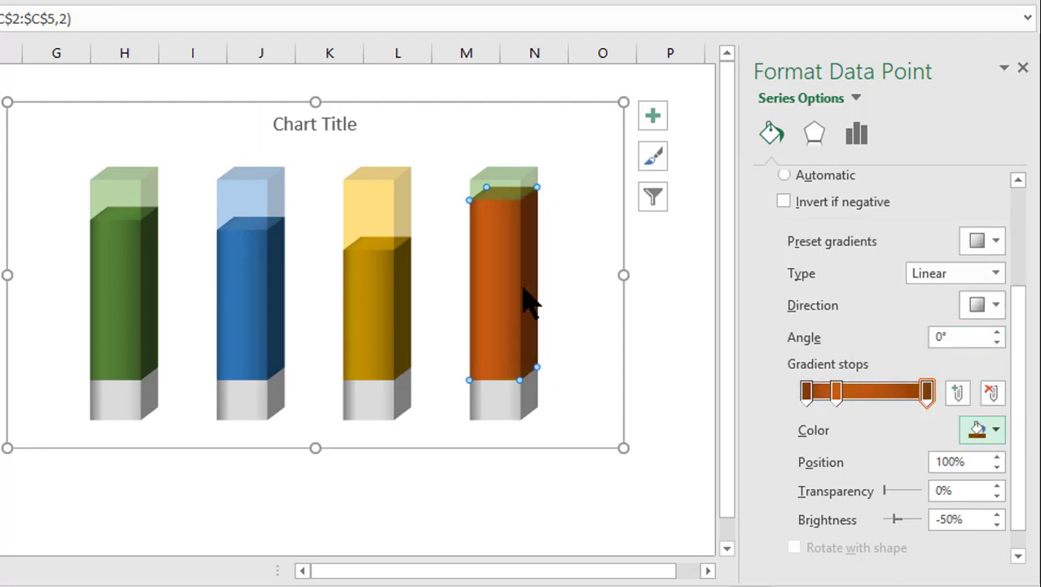
- Change the solid fill of only the fourth column's top Deficit segment to the orange theme color and deselect the chart
click(494, 195)
click(503, 204)
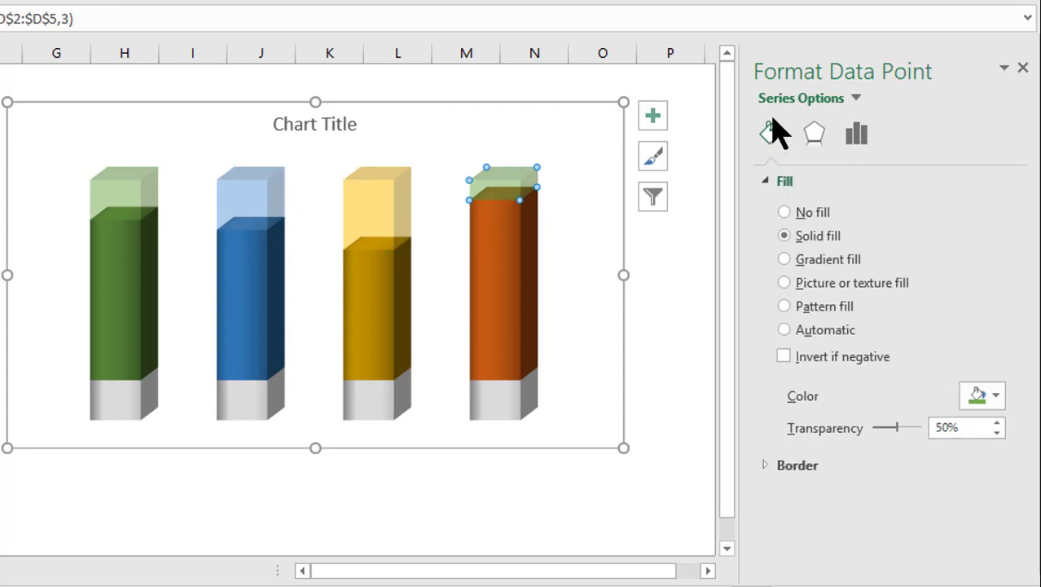
click(997, 396)
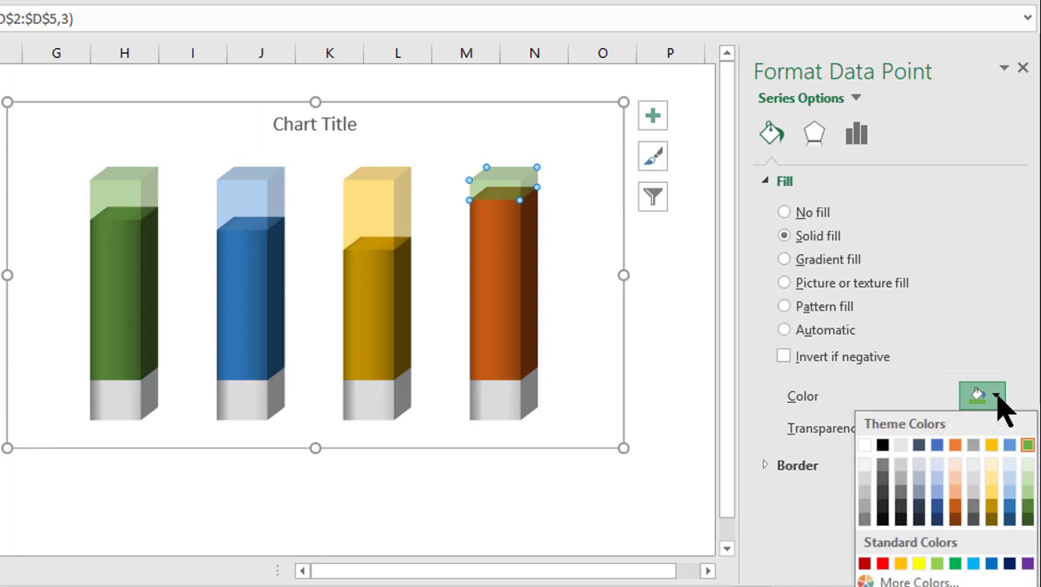
click(955, 444)
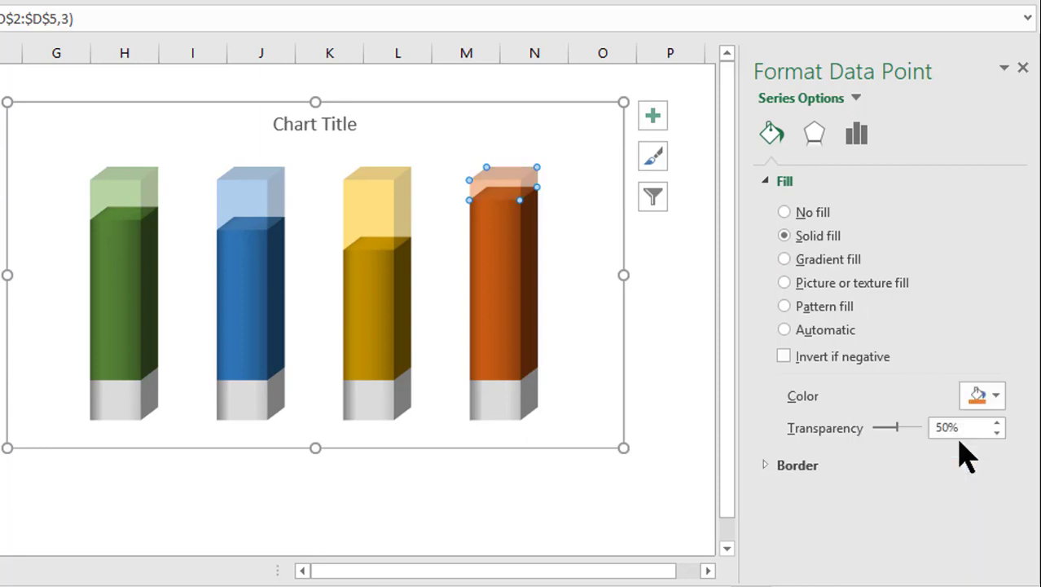
click(523, 490)
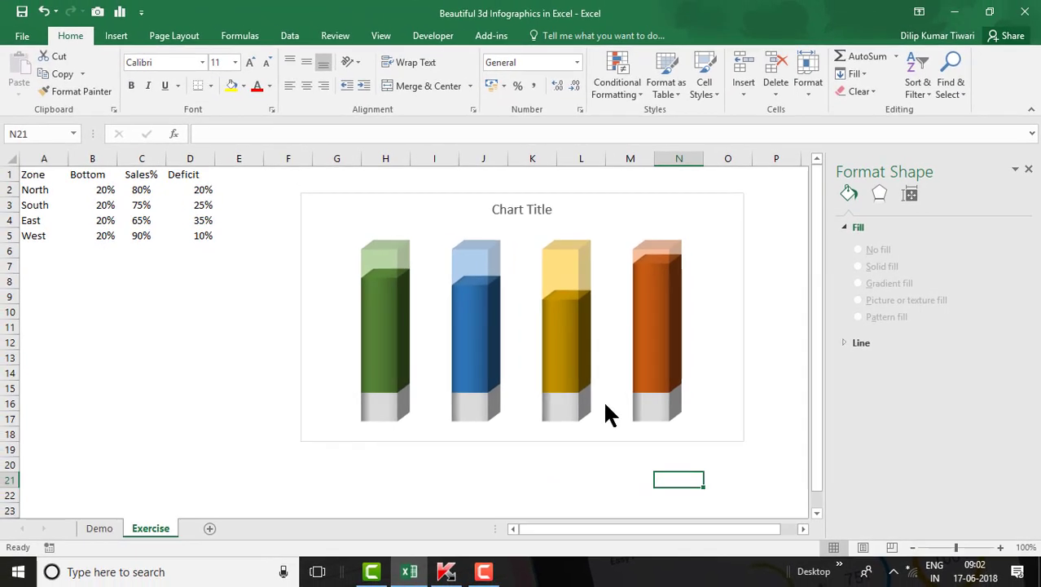
- Check the finished chart on the Demo sheet and retitle the Exercise chart "ZONAL SALES CONVERSION - YTD 2018"
click(98, 528)
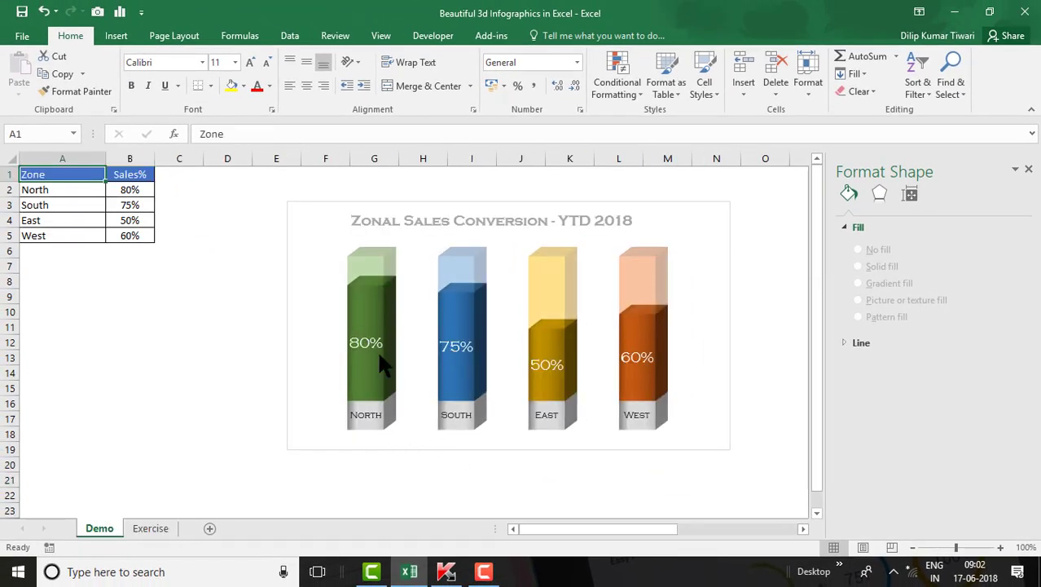
mouse_move(358, 427)
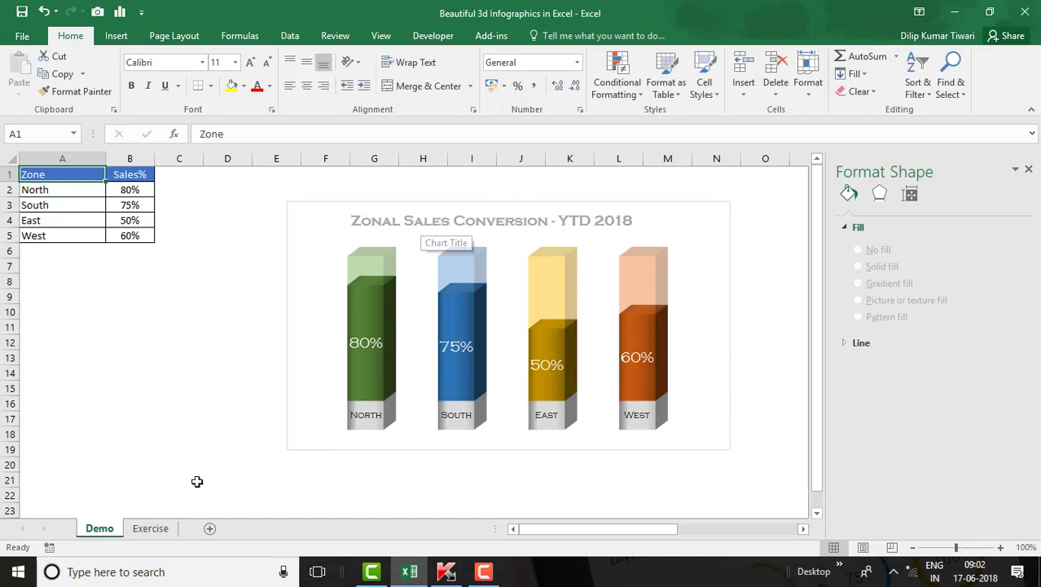
click(145, 528)
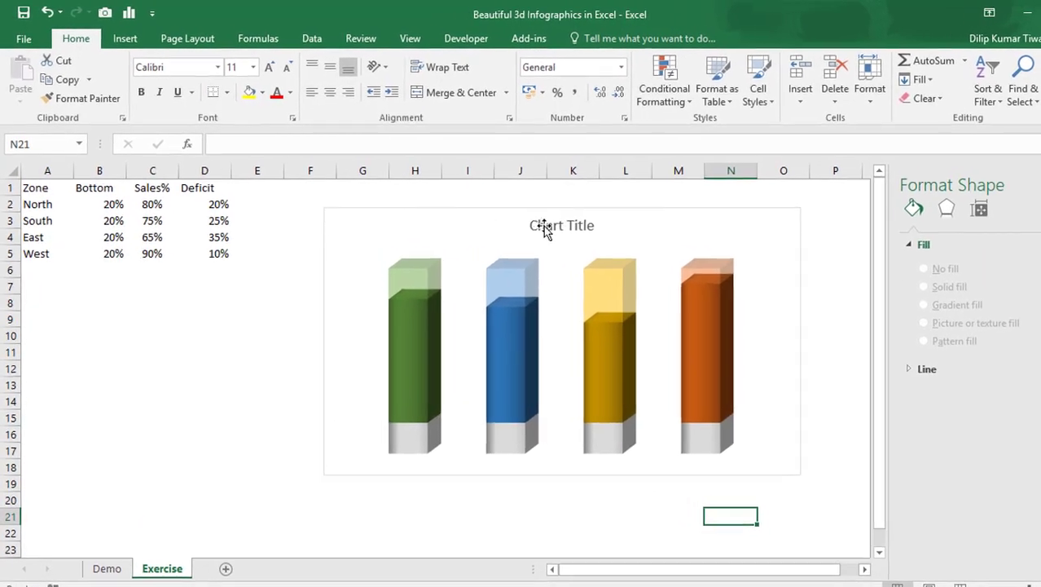
click(533, 217)
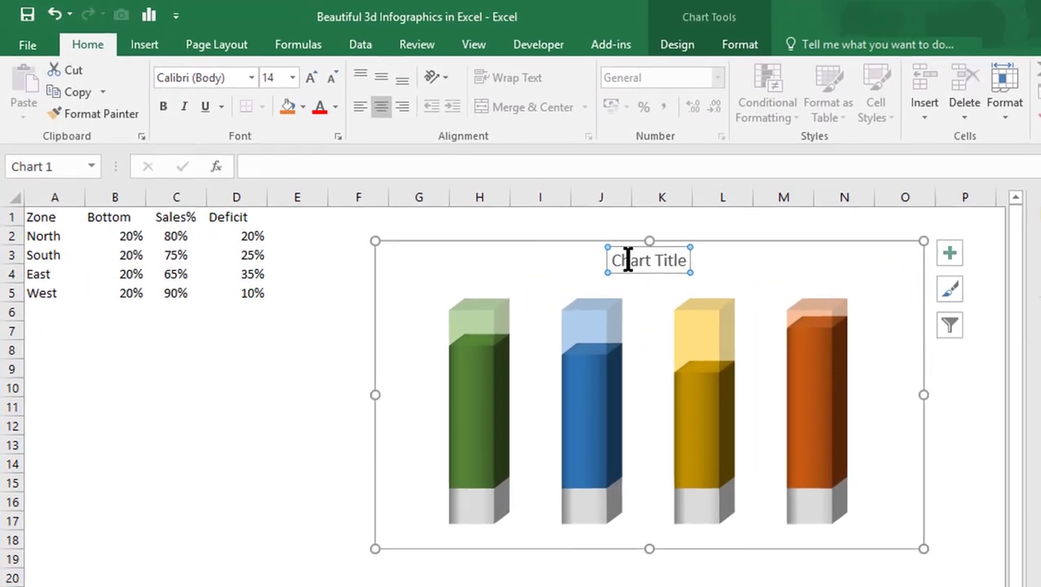
triple_click(629, 261)
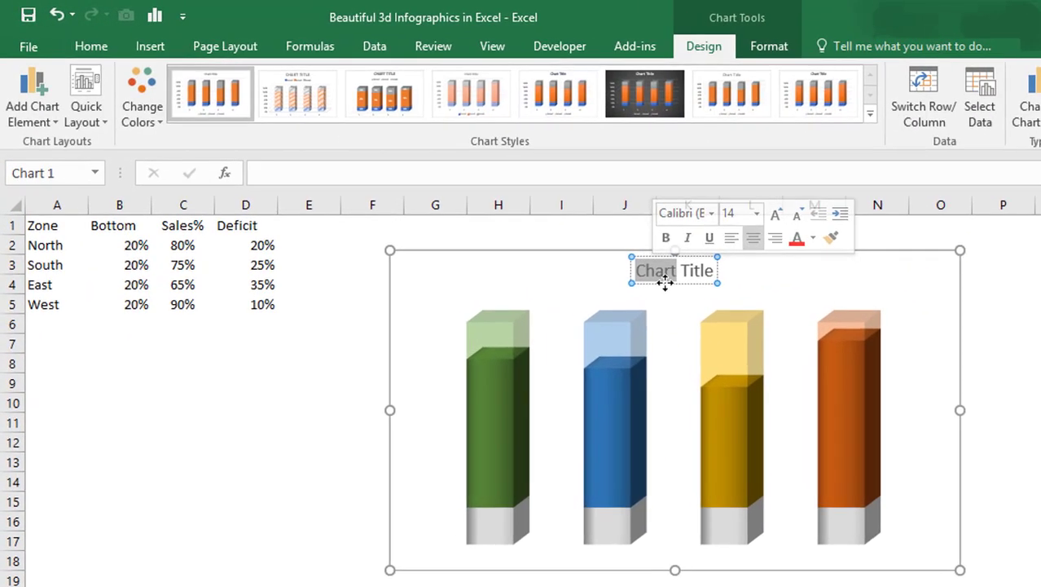
text(ZONAL SALES CONVERSION)
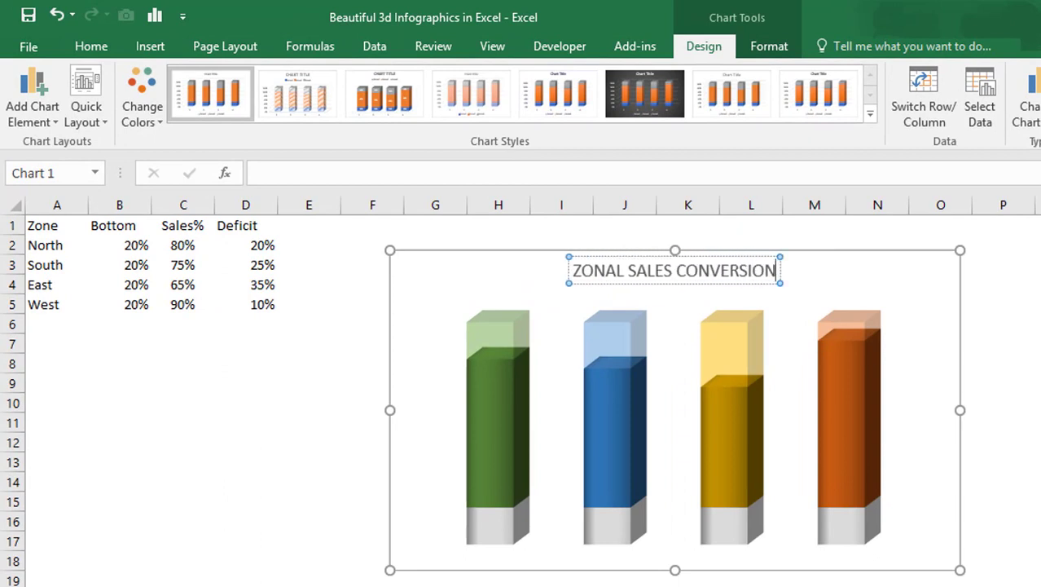
text( - YTD 2018)
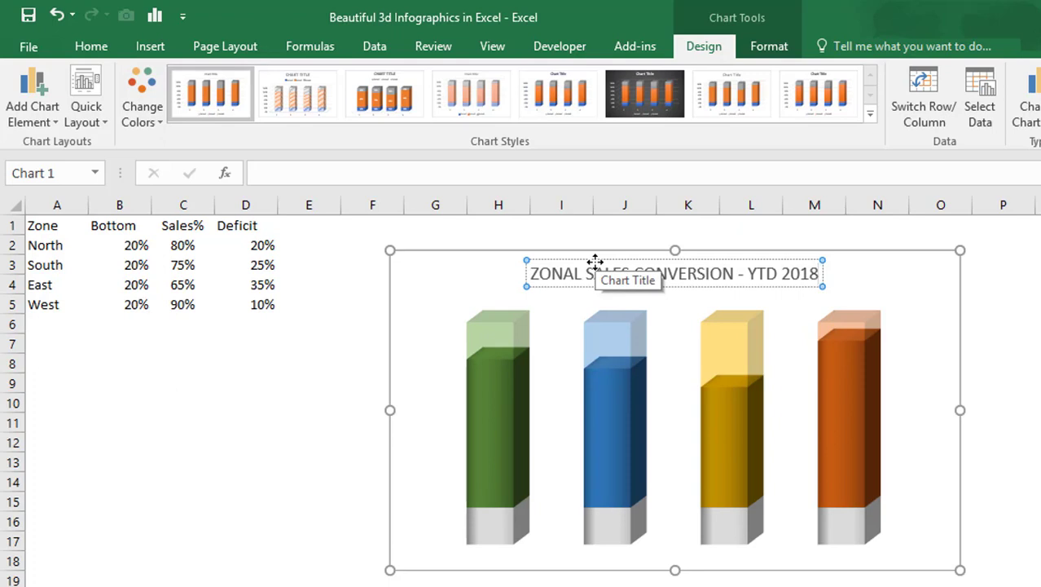
- Set the font of the whole chart title to Copperplate Gothic Light
click(96, 47)
key(ctrl+a)
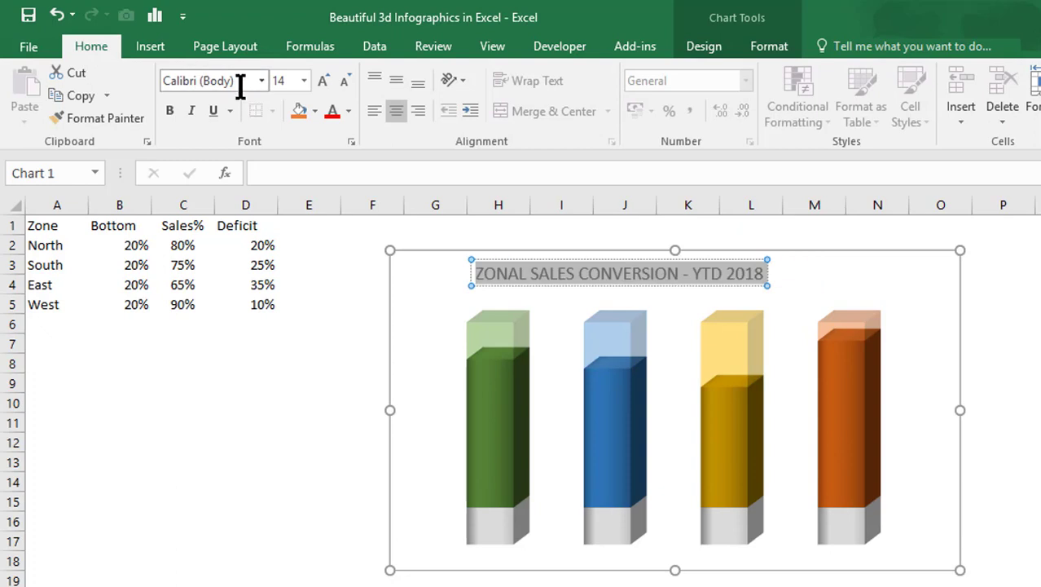
click(239, 85)
text(CoE)
text(pperplate Goth)
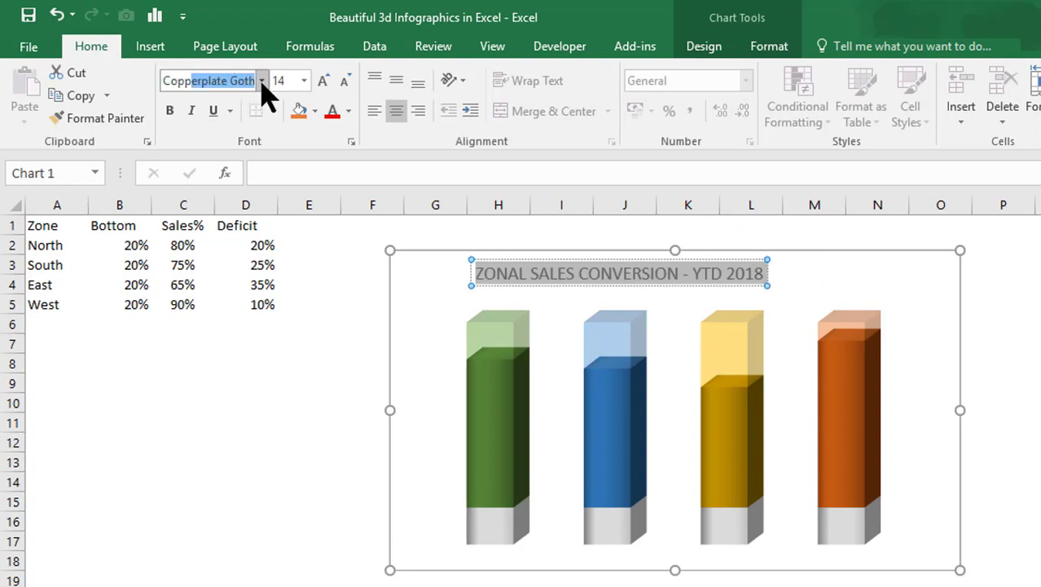
click(261, 81)
click(314, 199)
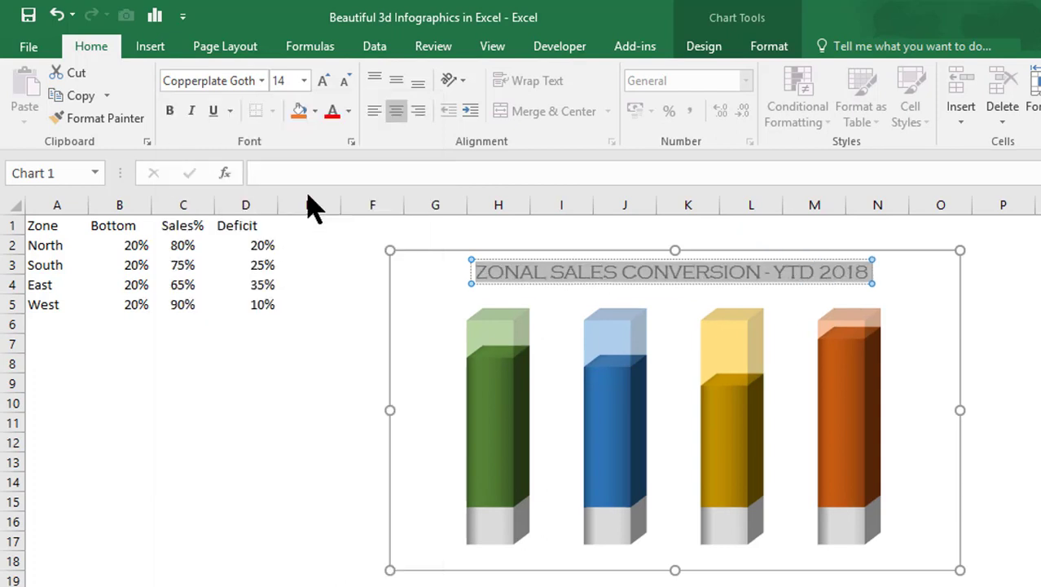
- Reposition the chart title so it is centered just above the four columns, and deselect the chart
drag(476, 258, 522, 266)
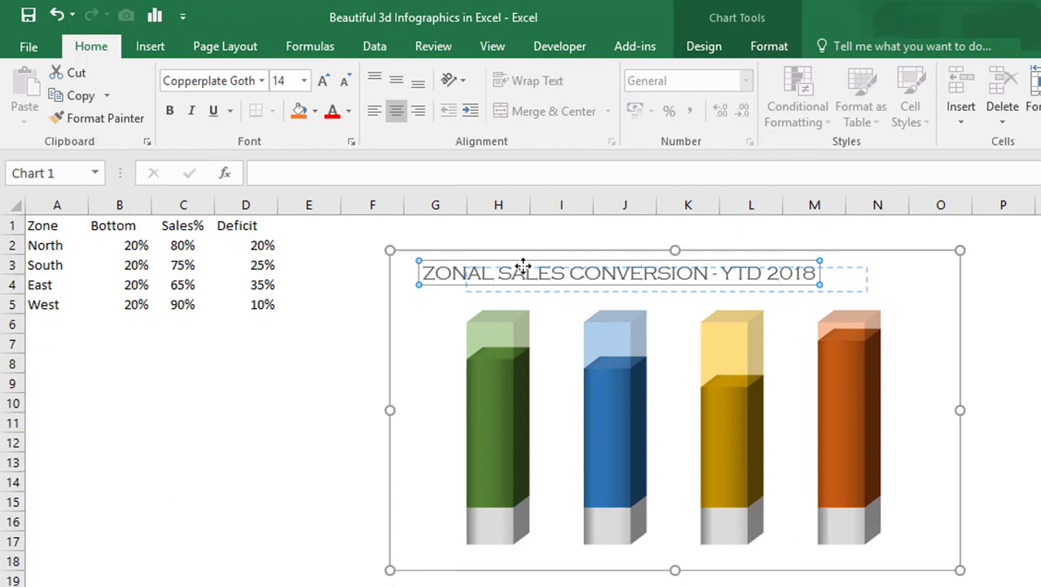
drag(525, 266, 575, 270)
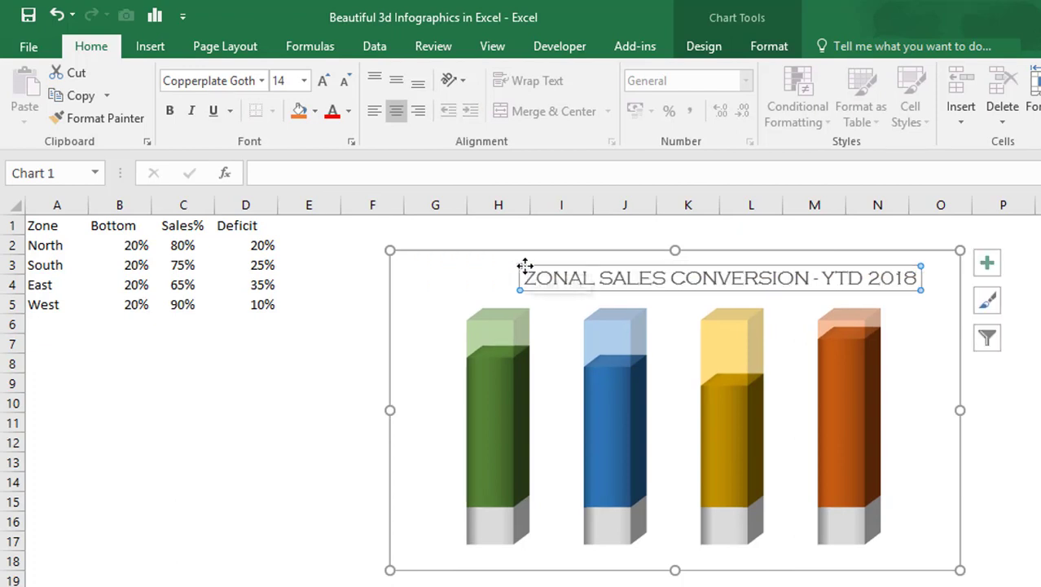
drag(484, 267, 487, 266)
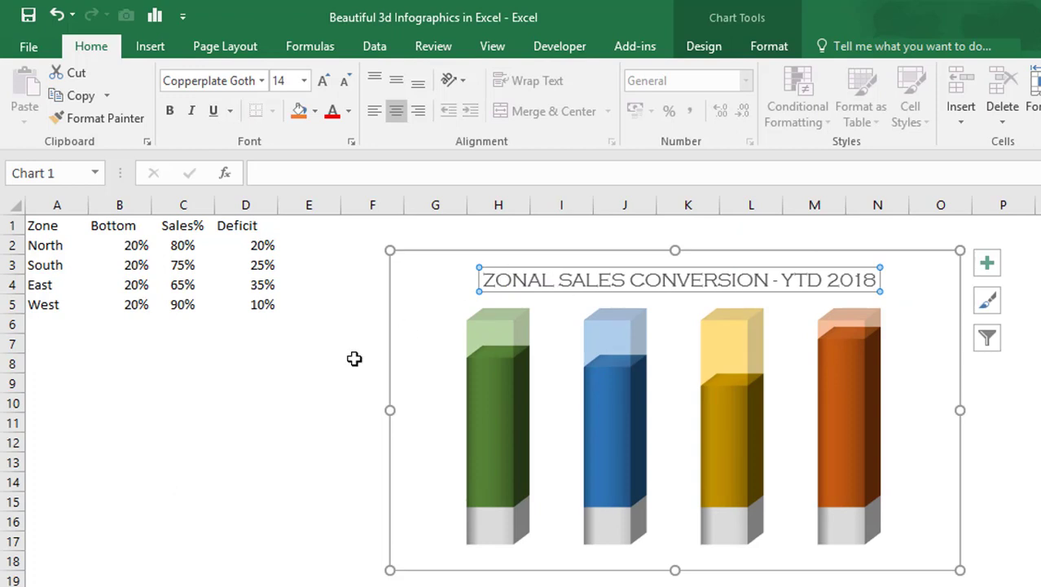
click(245, 422)
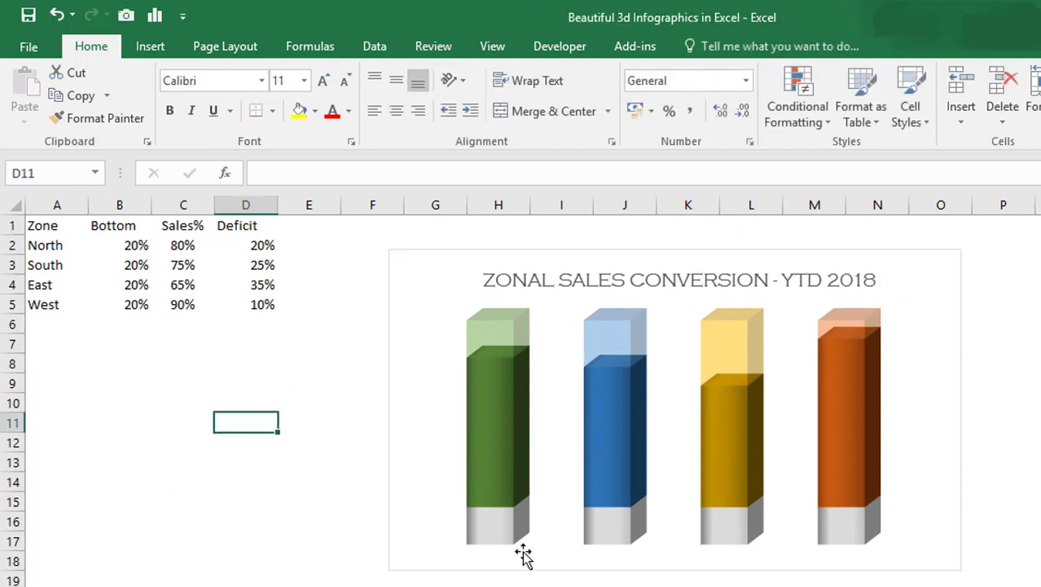
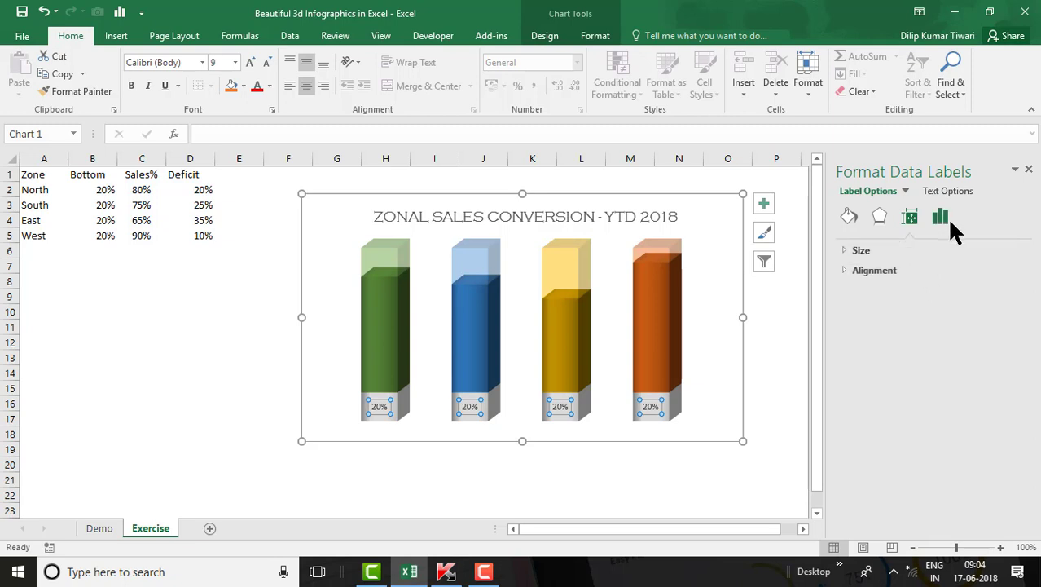
- Make the bottom segments' data labels show the zone names from cells A2:A5 instead of their values
click(940, 219)
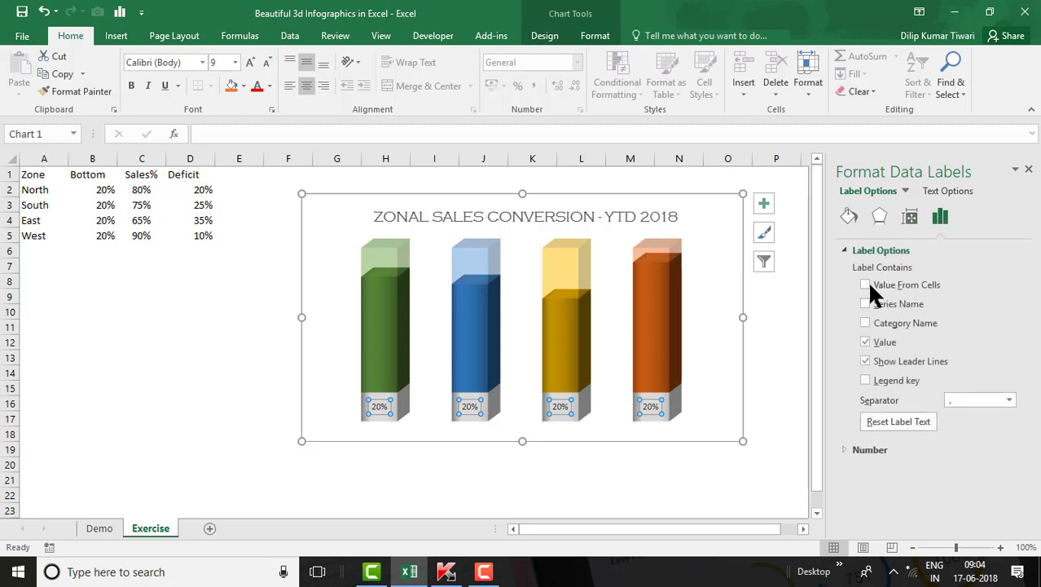
click(865, 285)
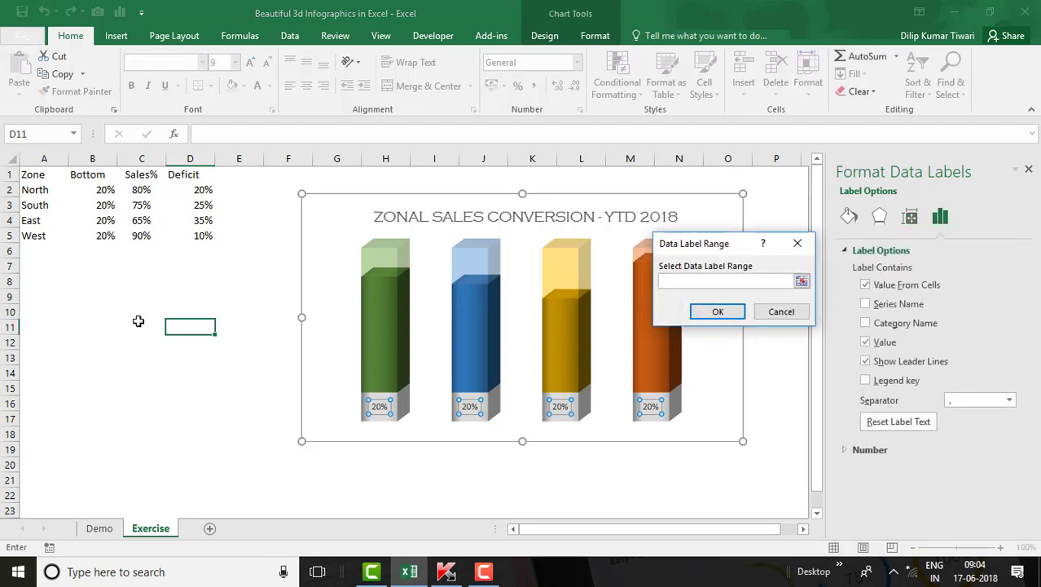
drag(34, 184, 34, 236)
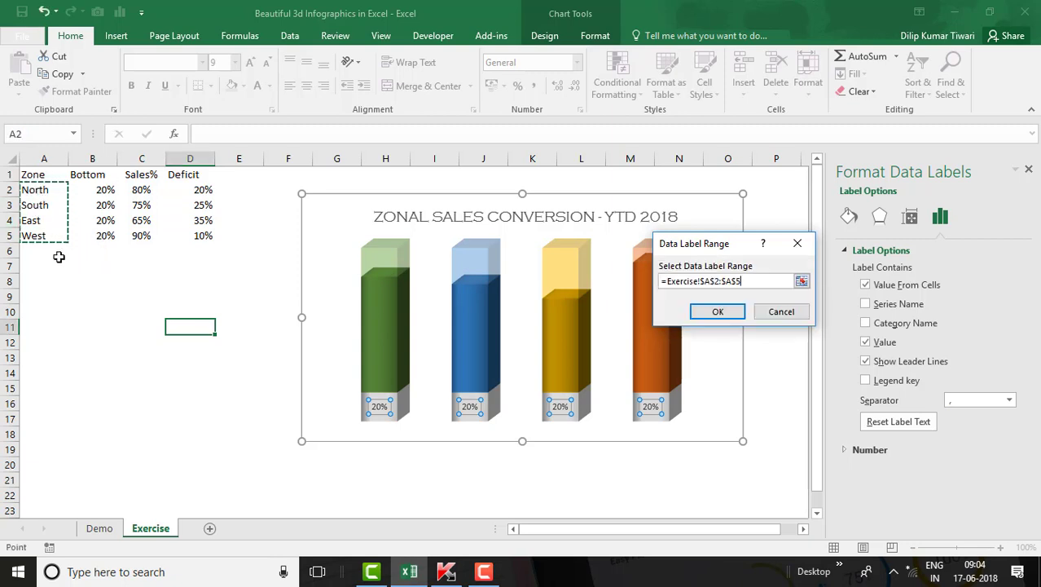
click(720, 308)
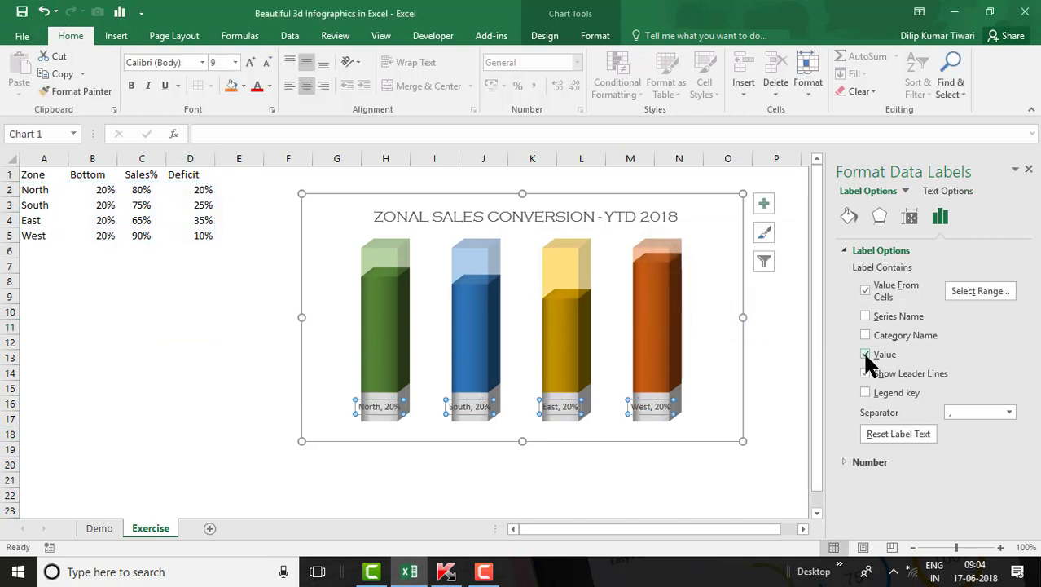
click(865, 353)
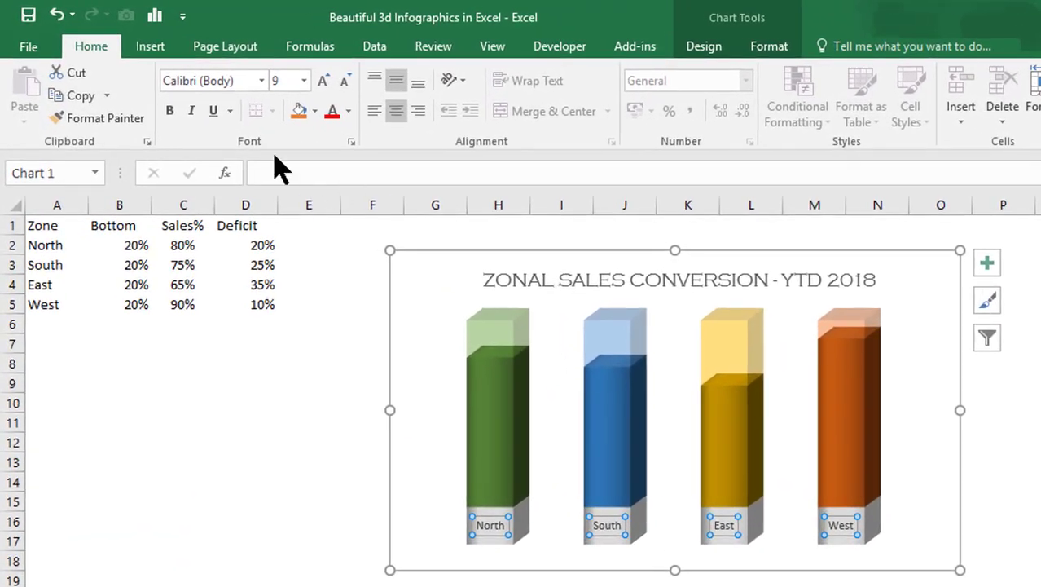
- Set the font of the zone name labels to Copperplate Gothic Light and deselect the chart
click(260, 80)
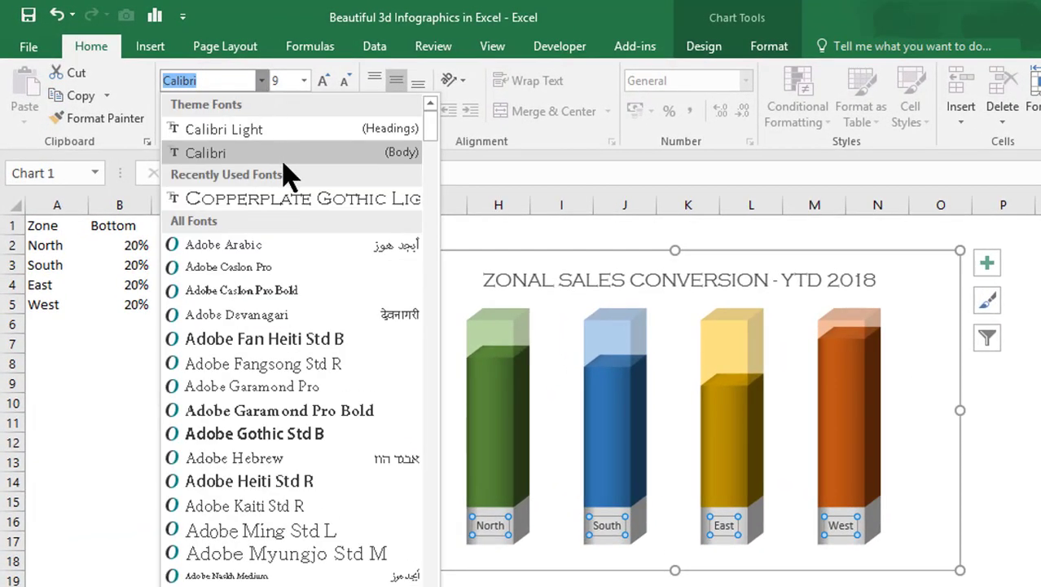
click(282, 202)
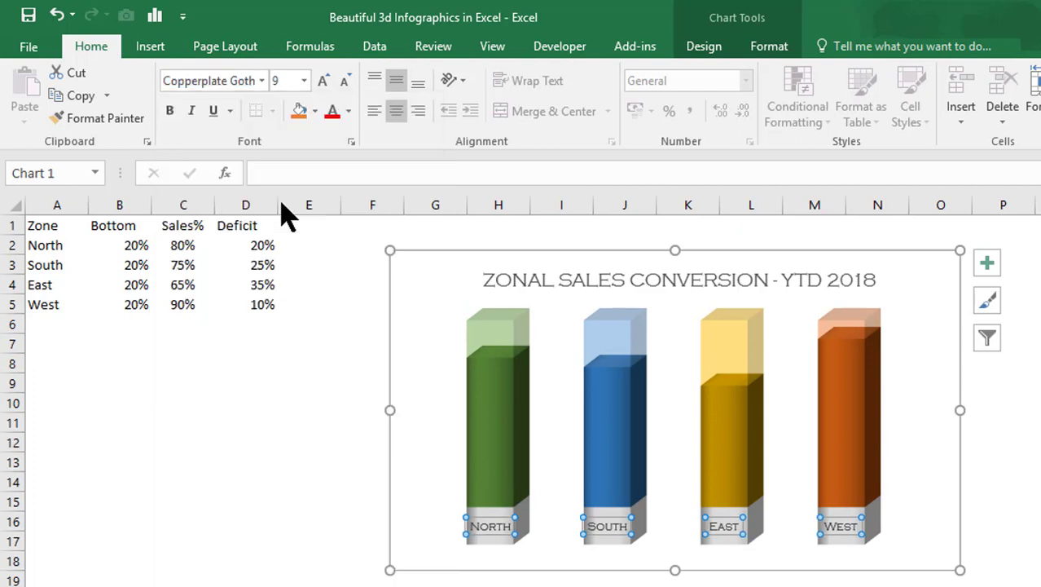
click(301, 458)
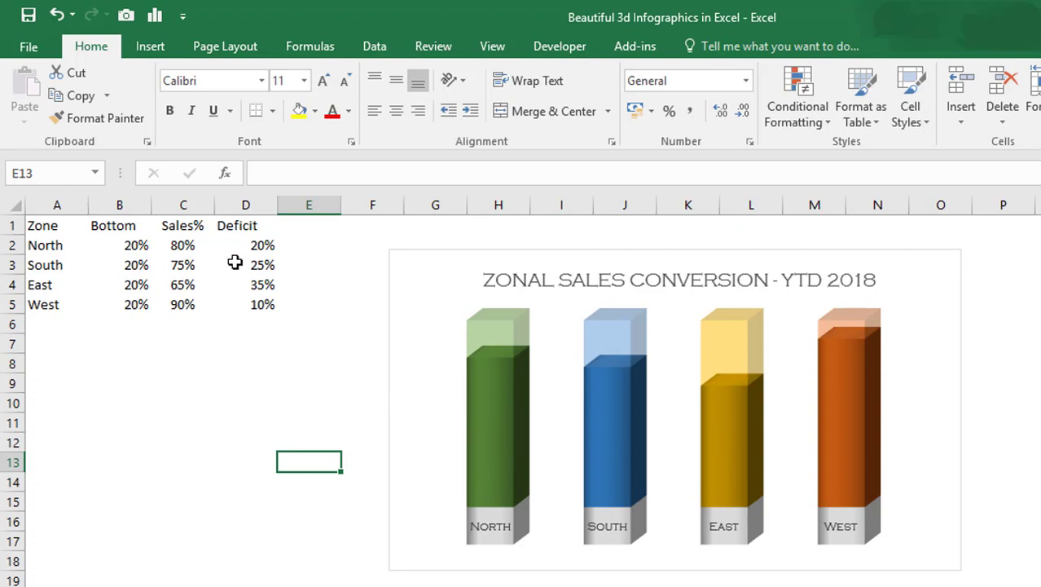
- Add data labels to the Sales% segments of the columns and set their font to Copperplate Gothic Light
click(484, 436)
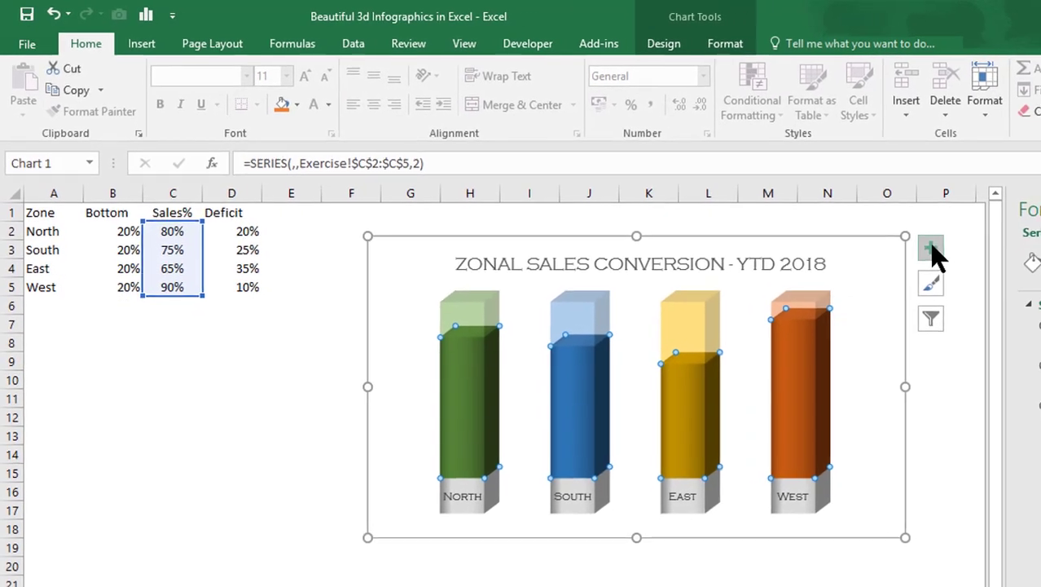
click(933, 251)
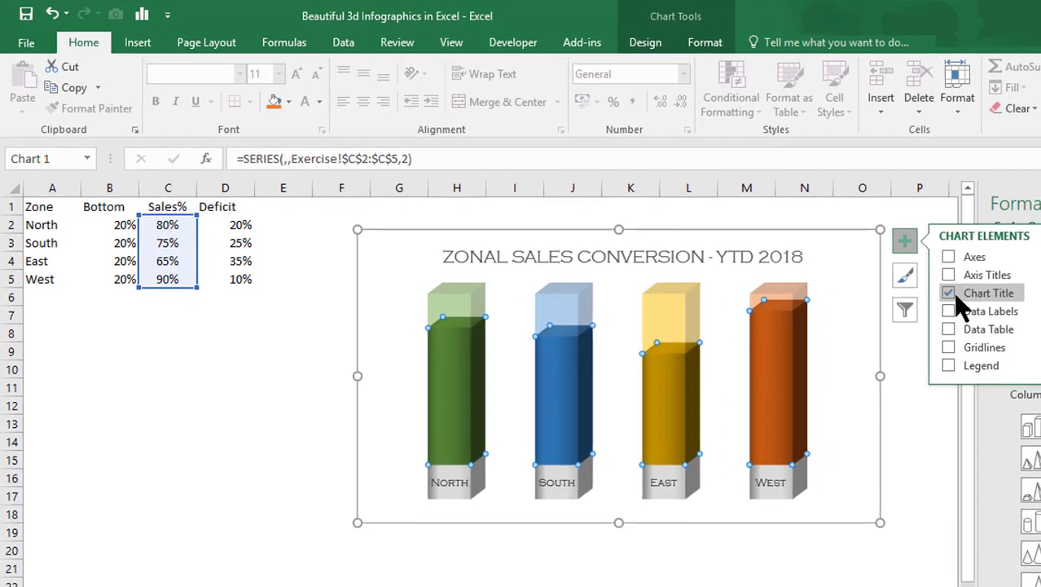
click(975, 319)
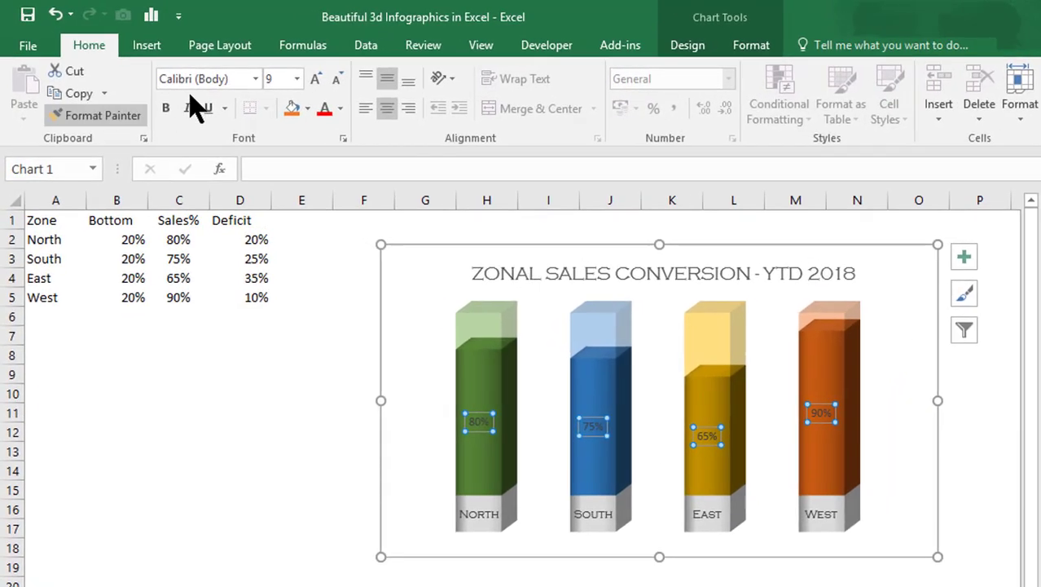
click(256, 79)
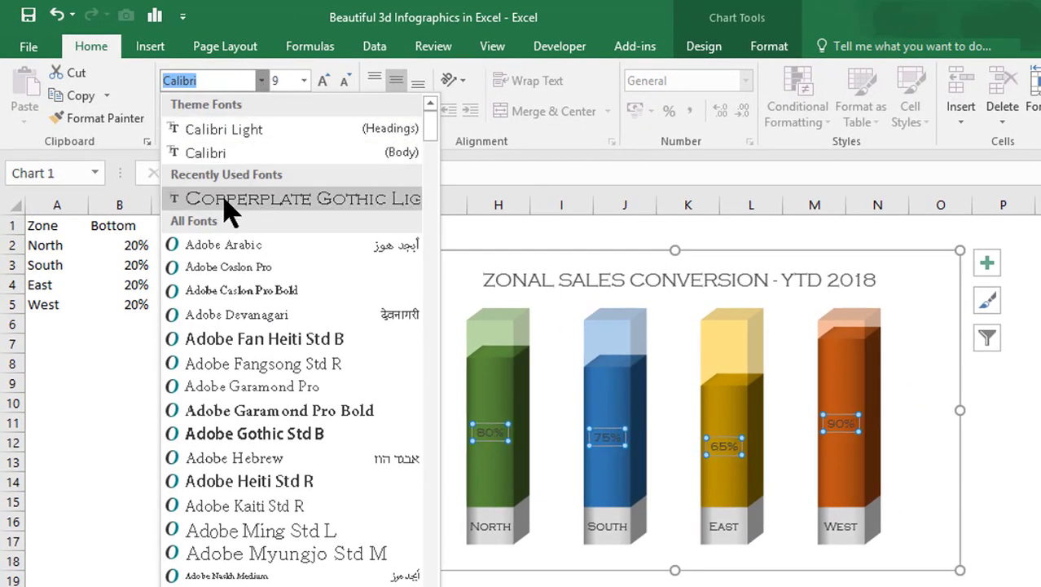
click(224, 199)
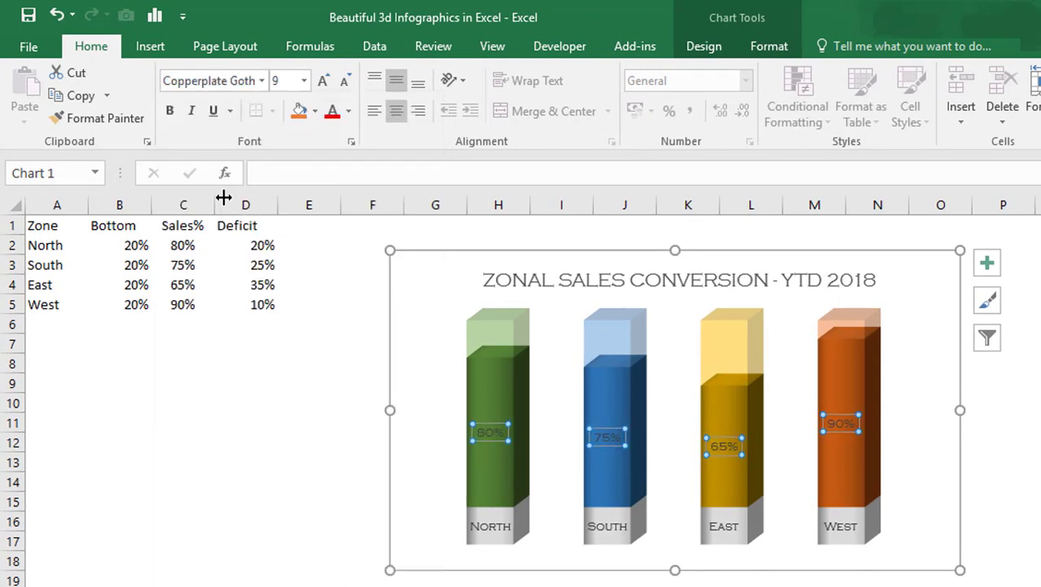
- Increase the Sales% labels' font size to 11, color them white, and deselect the chart
click(324, 84)
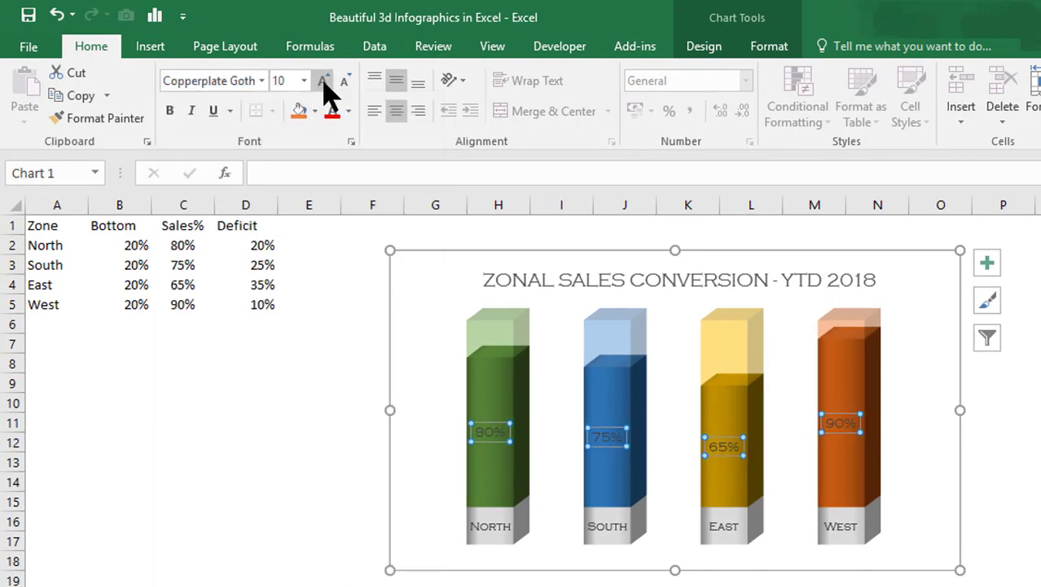
click(324, 84)
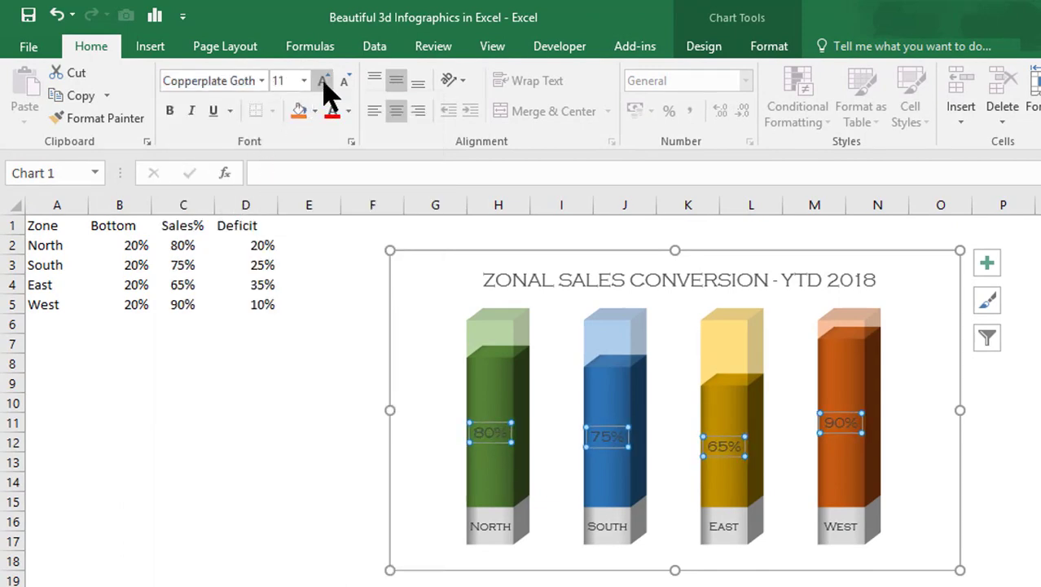
click(348, 112)
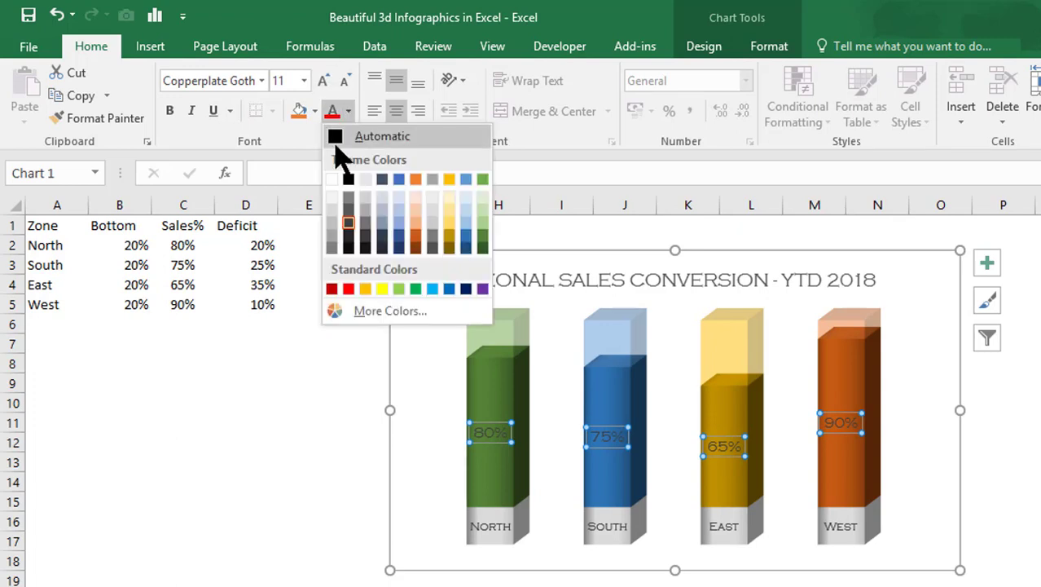
click(333, 179)
click(272, 346)
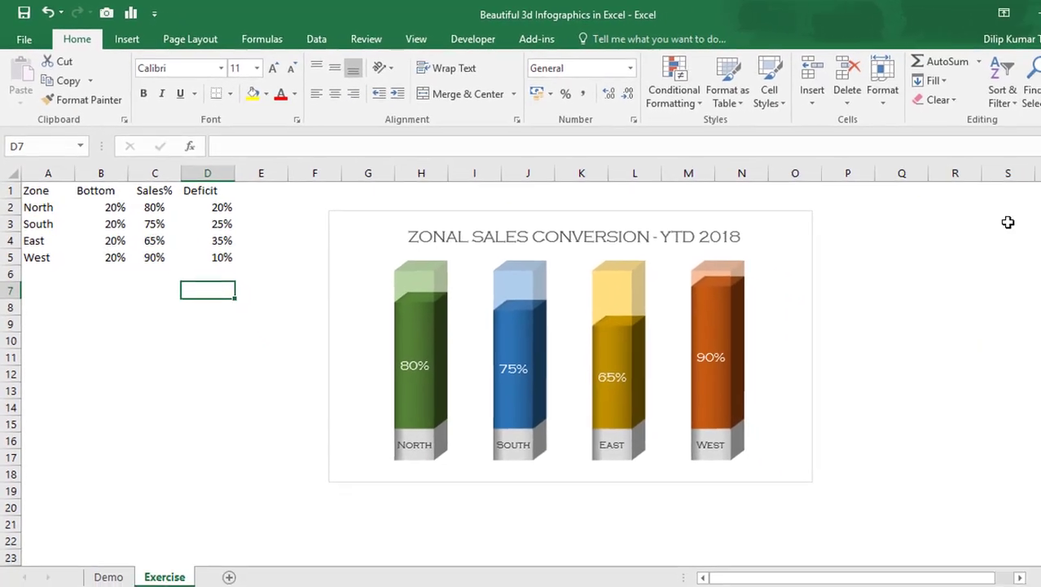
- Look at the Demo sheet for comparison and return to the Exercise sheet
click(955, 223)
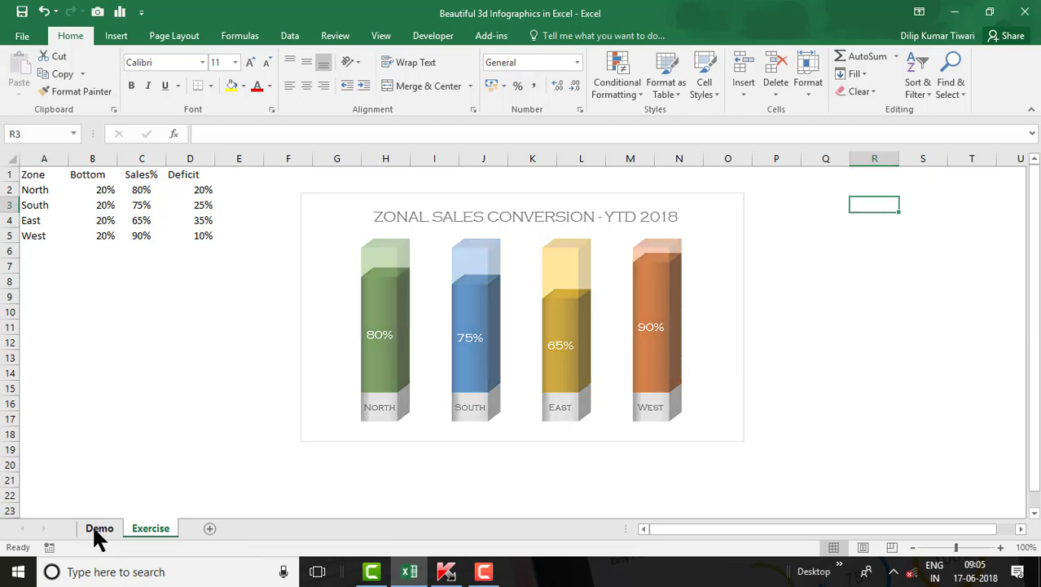
click(96, 528)
click(169, 526)
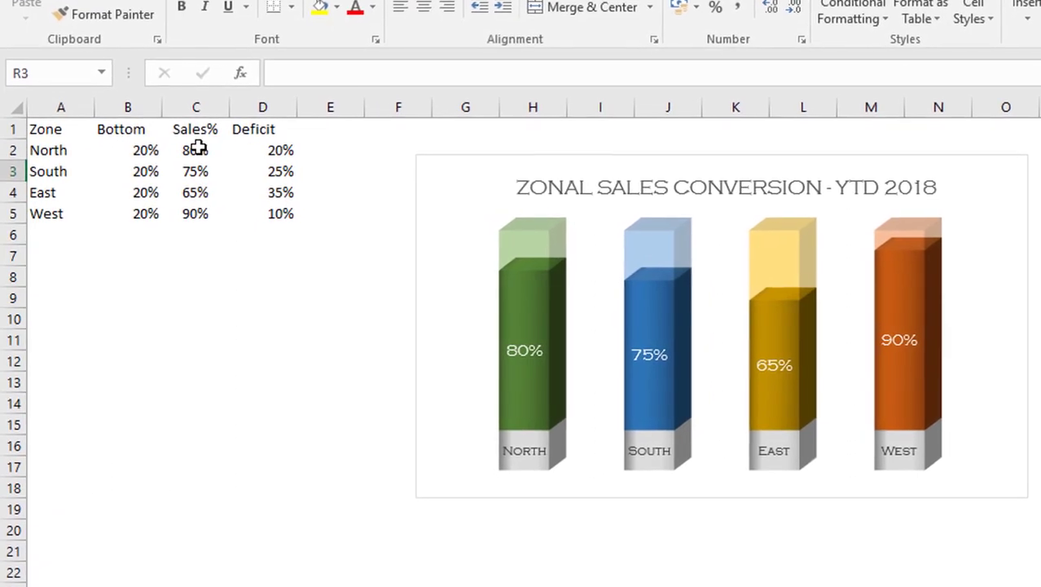
- Change the Sales% of North in C2 to 60% and of South in C3 to 30%
click(198, 153)
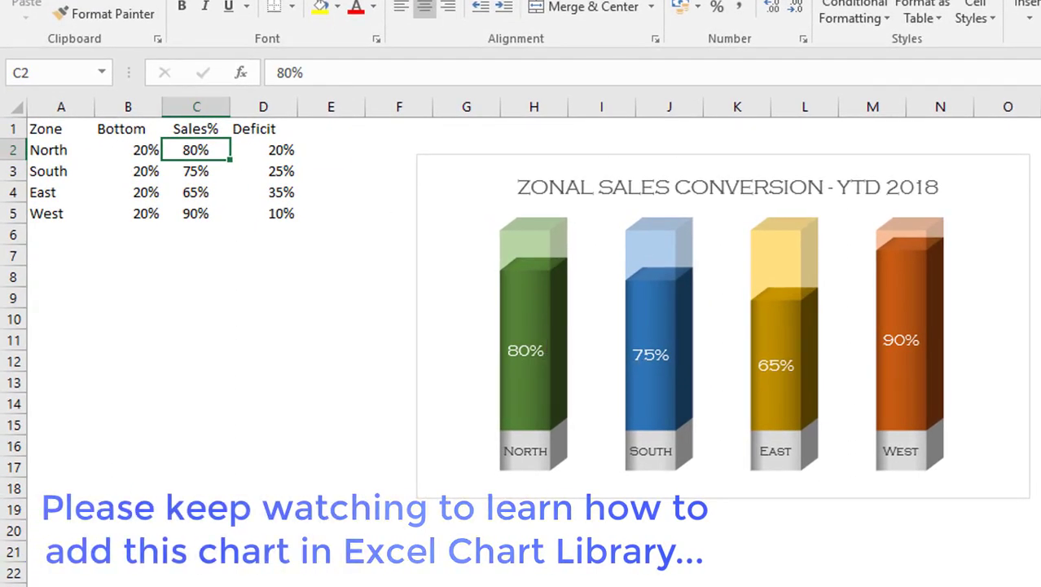
text(60)
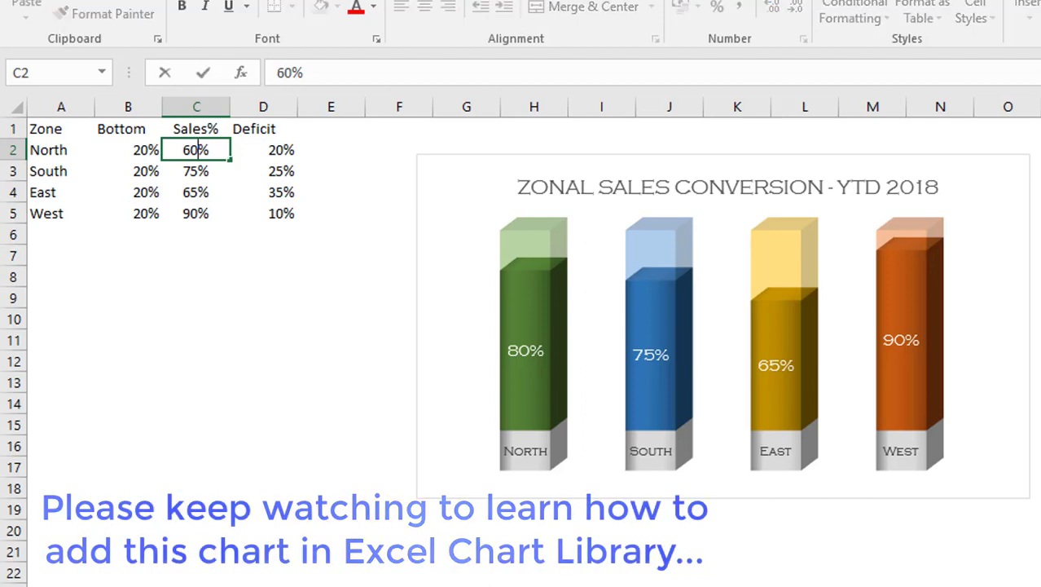
key(Return)
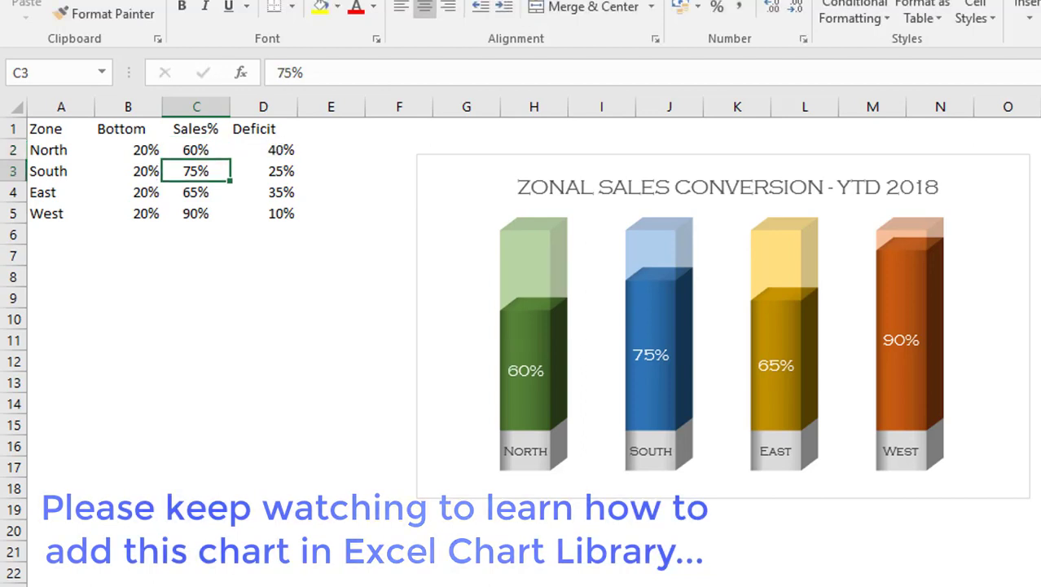
double_click(183, 172)
key(Delete)
key(Delete)
text(30)
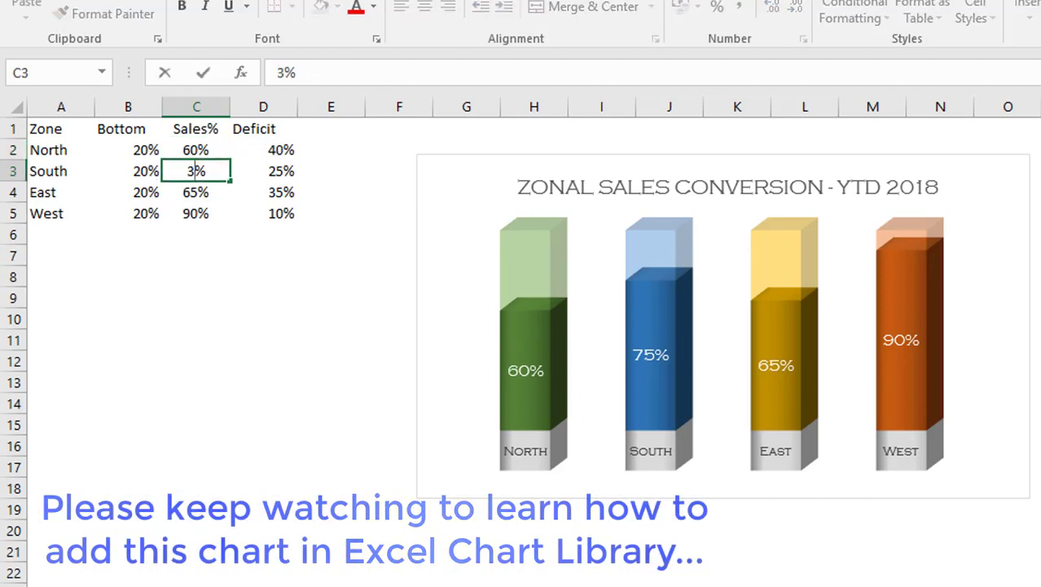
key(Return)
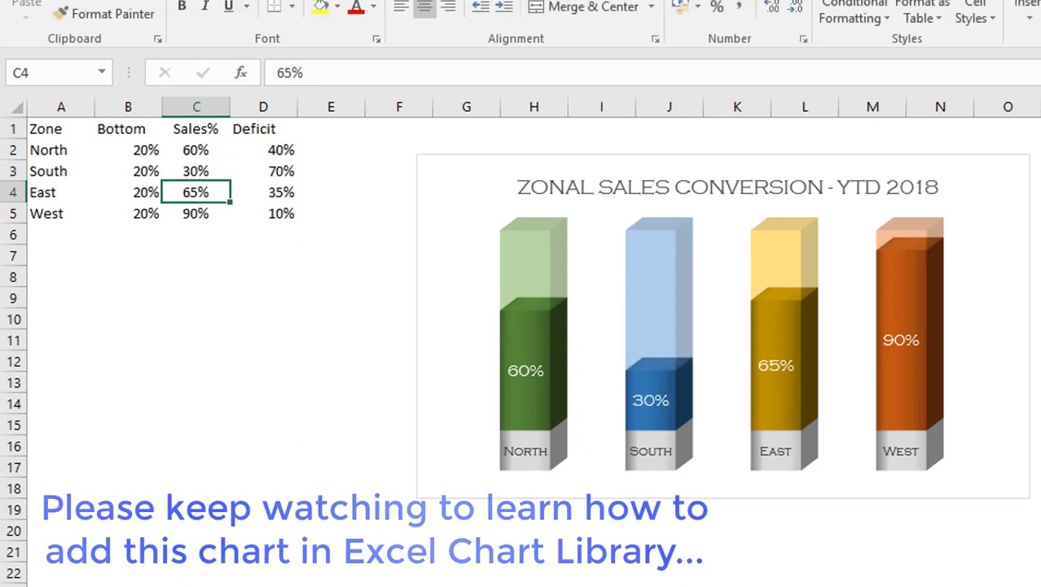
- Change the Sales% of East in C4 to 97% and of West in C5 to 50%
text(97)
key(Return)
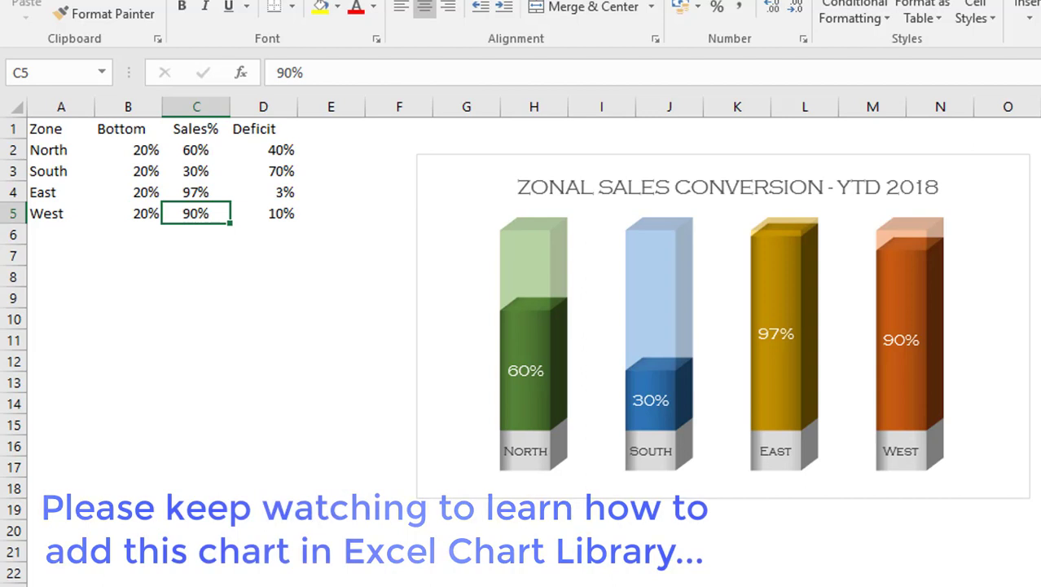
text(50)
key(Return)
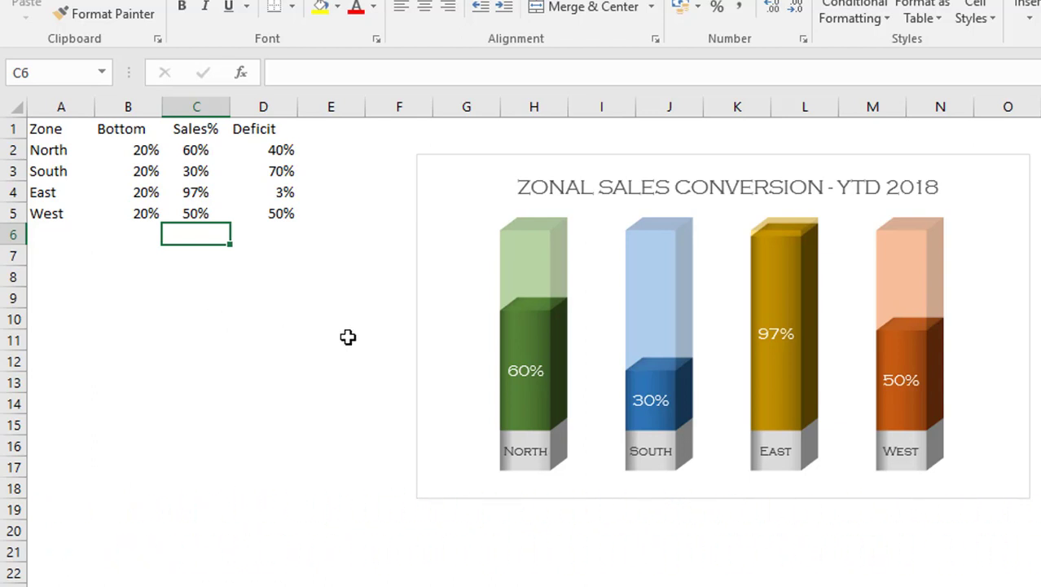
- Save the infographic chart as a chart template named "3D Infographics-Column Chart" in the Charts templates folder
click(460, 189)
right_click(461, 187)
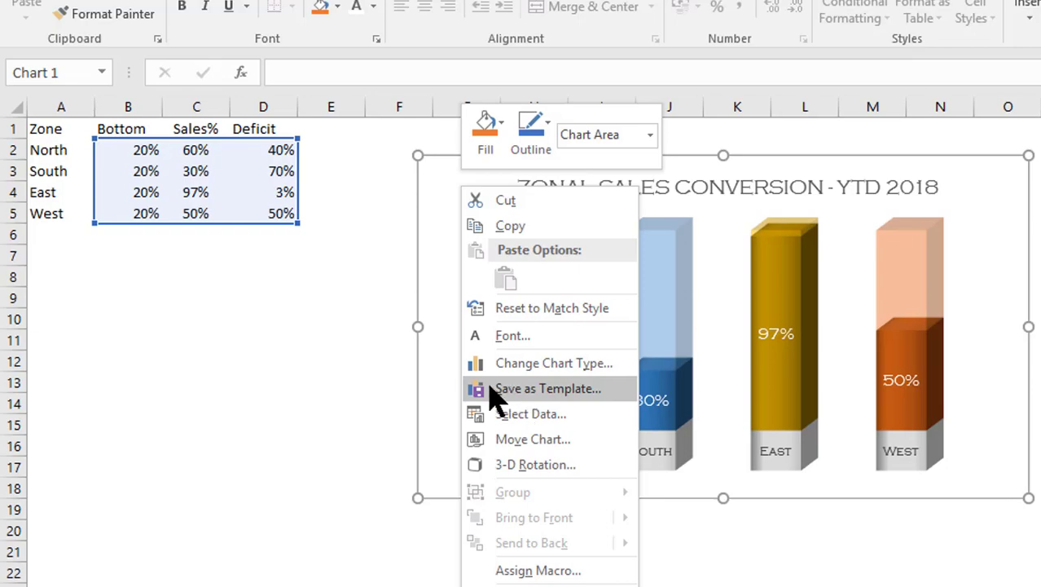
click(525, 390)
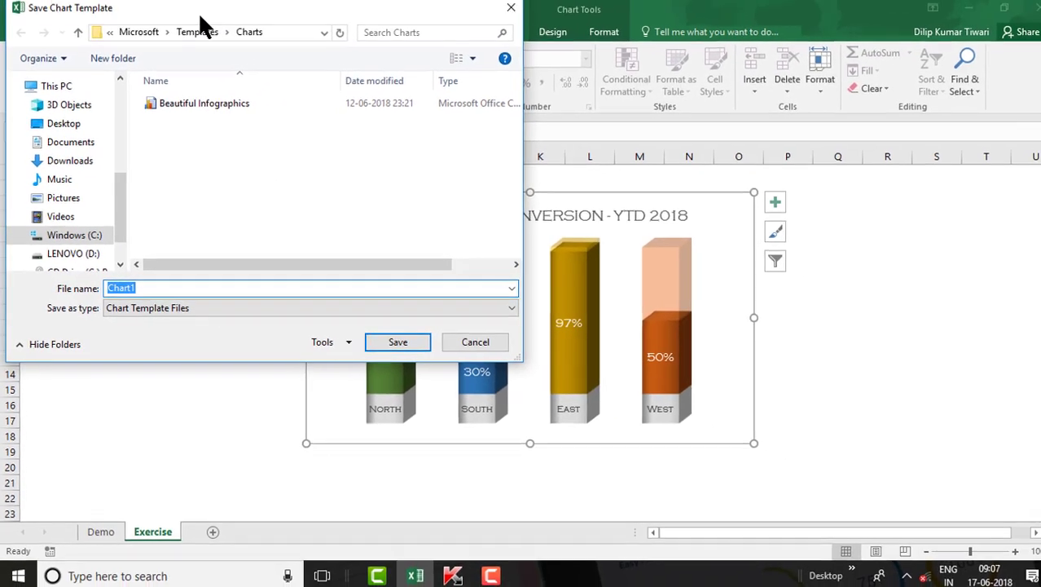
drag(204, 28, 598, 31)
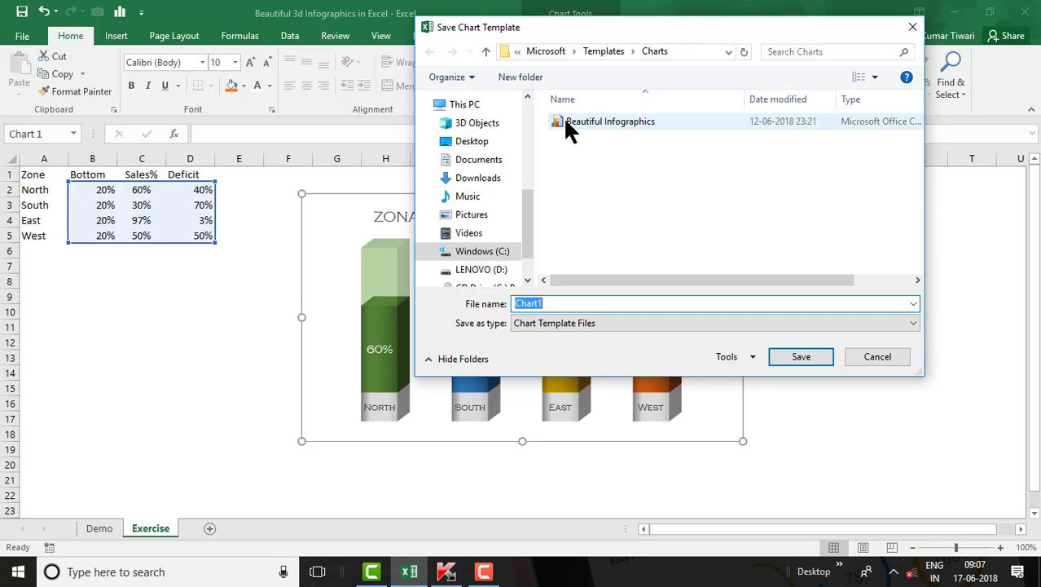
text(3D)
key(BackSpace)
key(BackSpace)
text(Infographics)
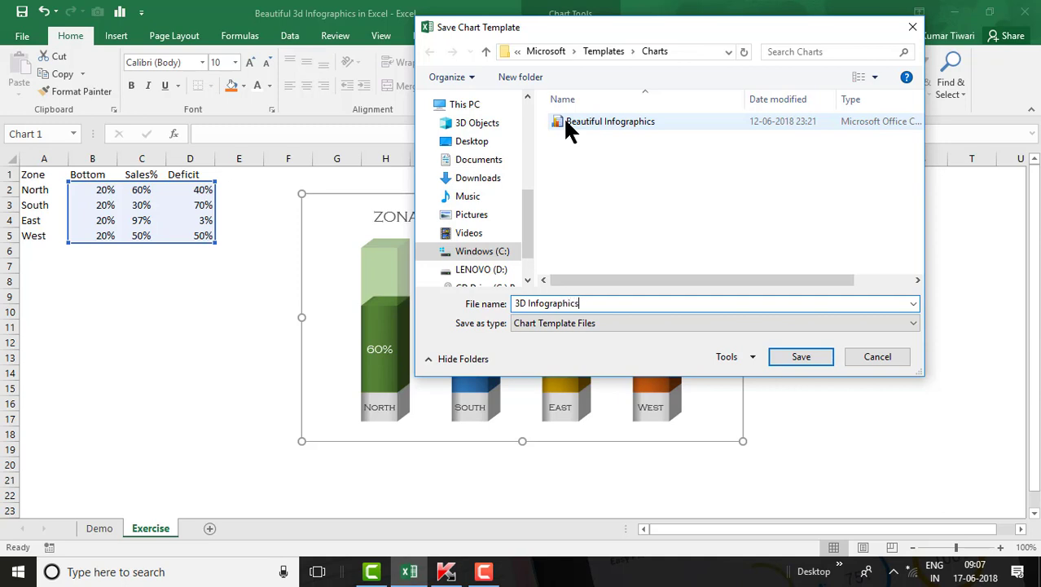
text(-Column Chart)
key(Return)
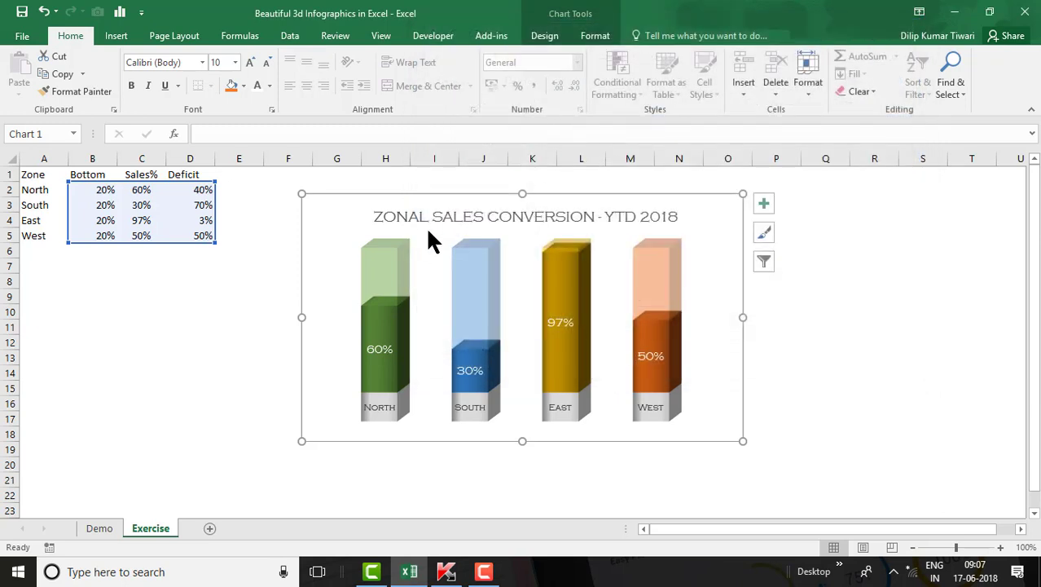
- Insert a new 3-D Stacked Column chart from the data in B2:D5
mouse_move(392, 306)
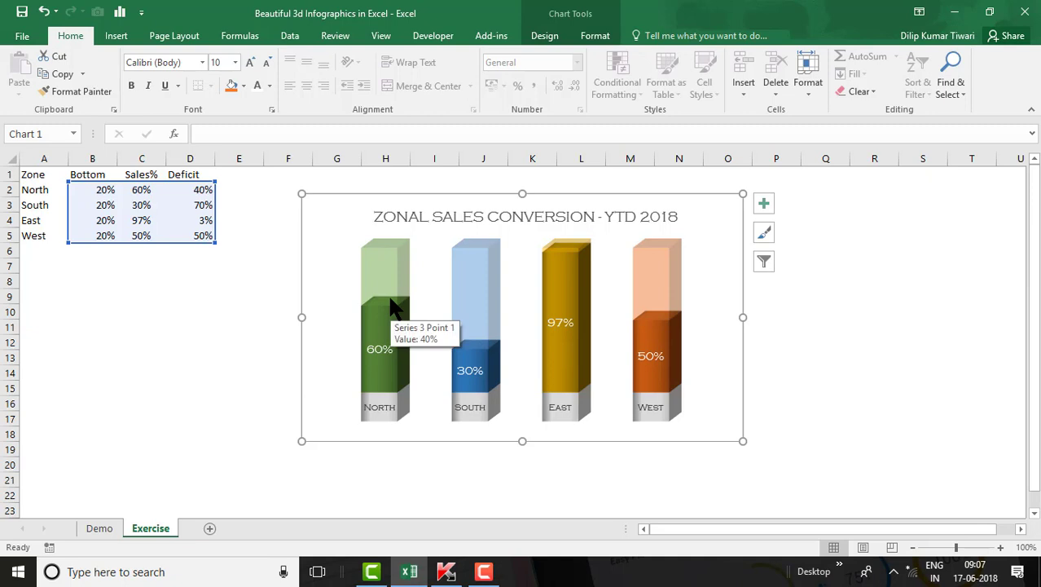
click(99, 299)
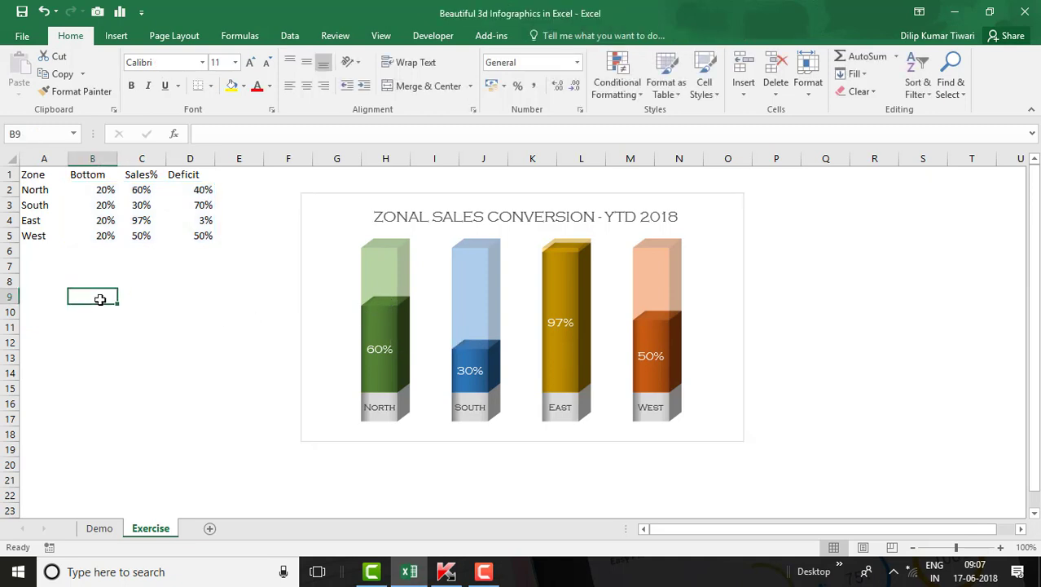
drag(99, 189, 204, 235)
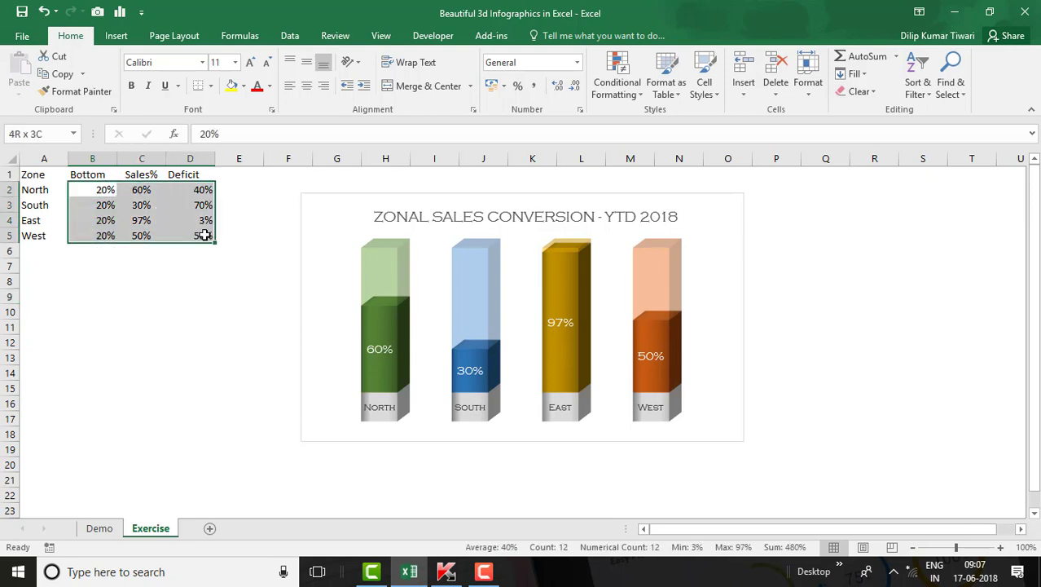
click(128, 36)
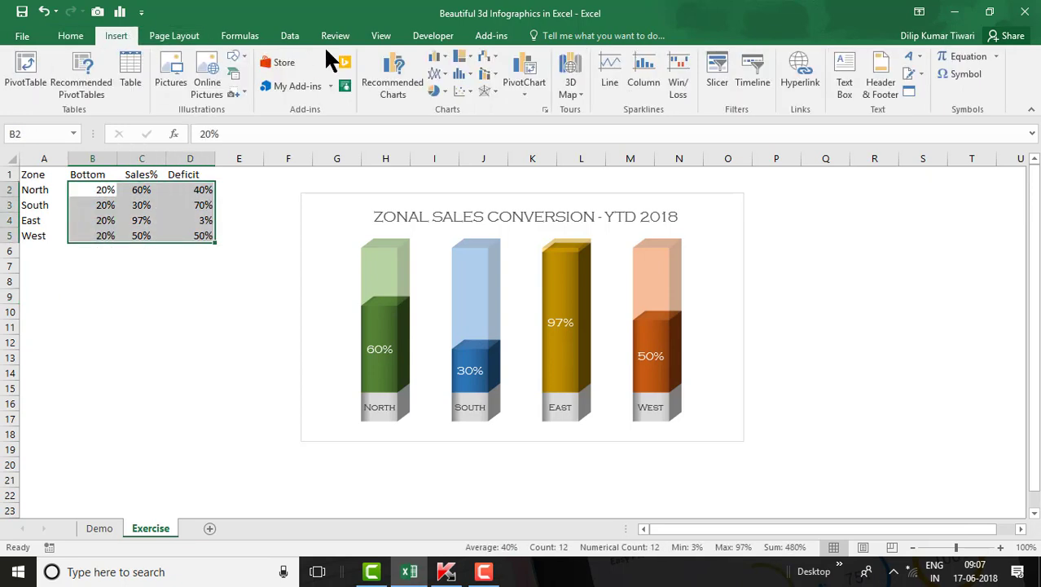
click(436, 59)
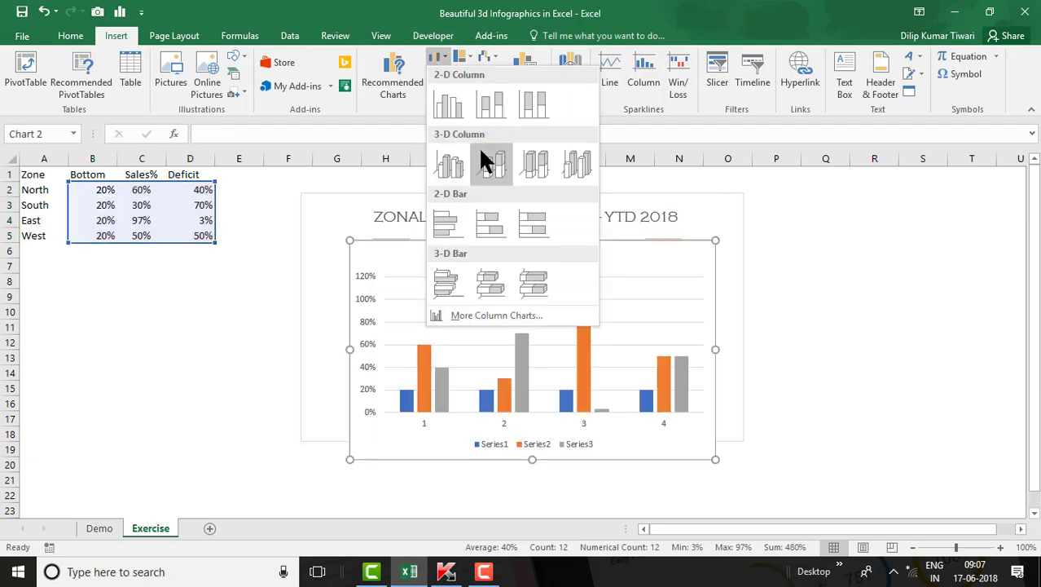
click(491, 162)
- Apply the saved "3D Infographics-Column Chart" template to the new chart and reposition it over the lower-right part of the original chart
right_click(626, 250)
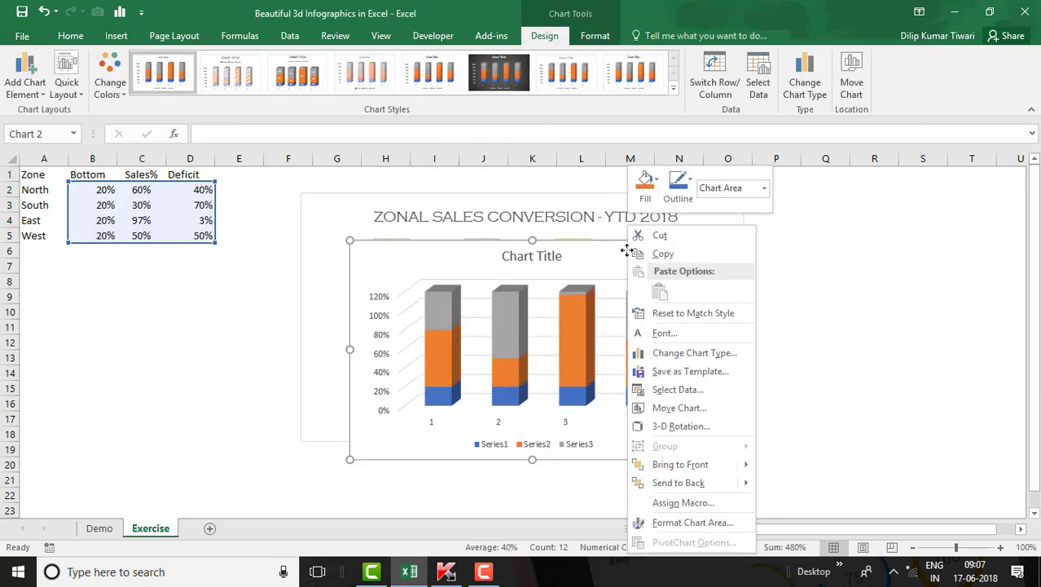
click(658, 353)
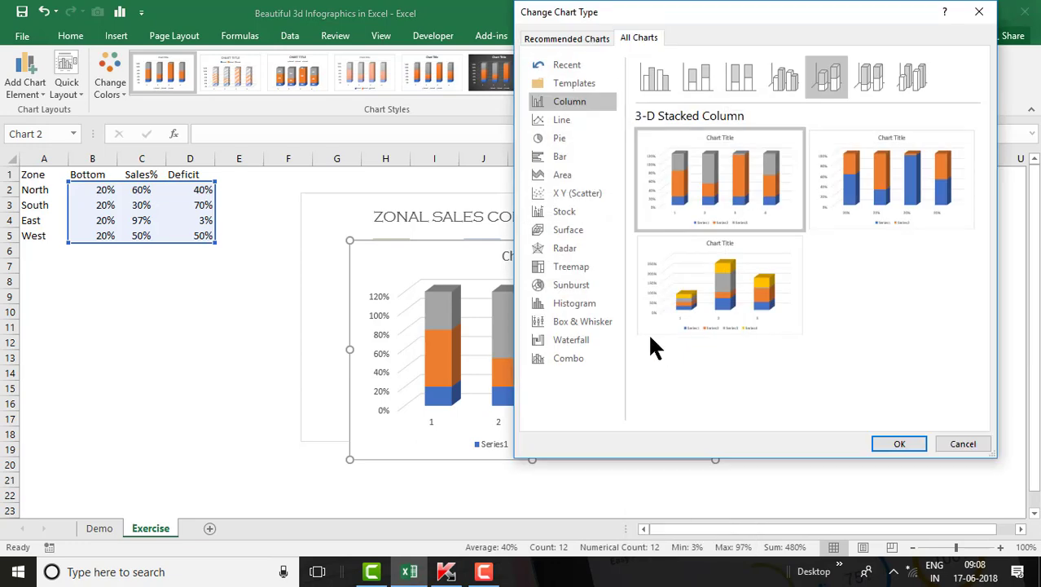
click(588, 84)
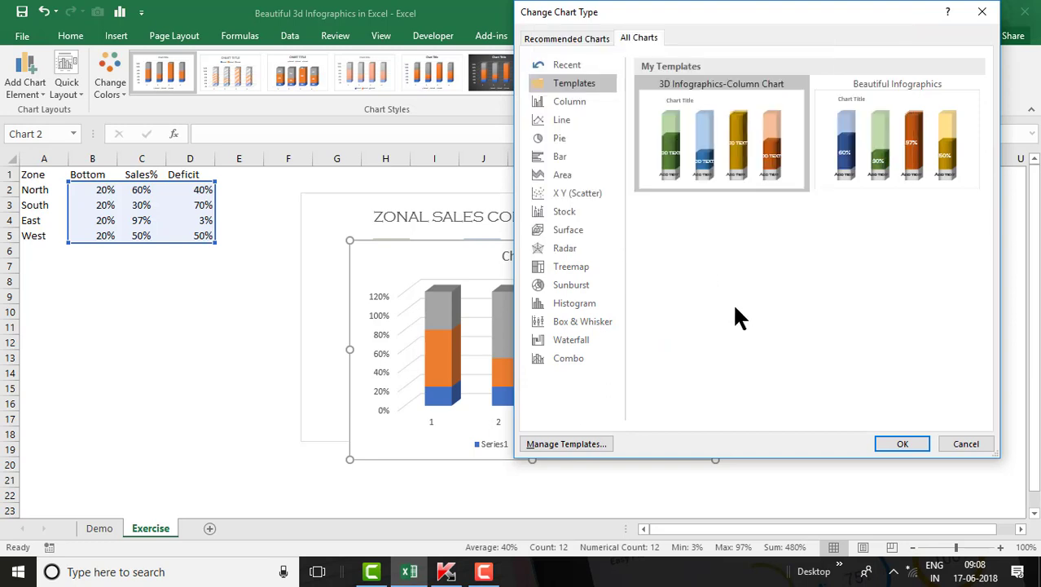
mouse_move(662, 146)
click(906, 444)
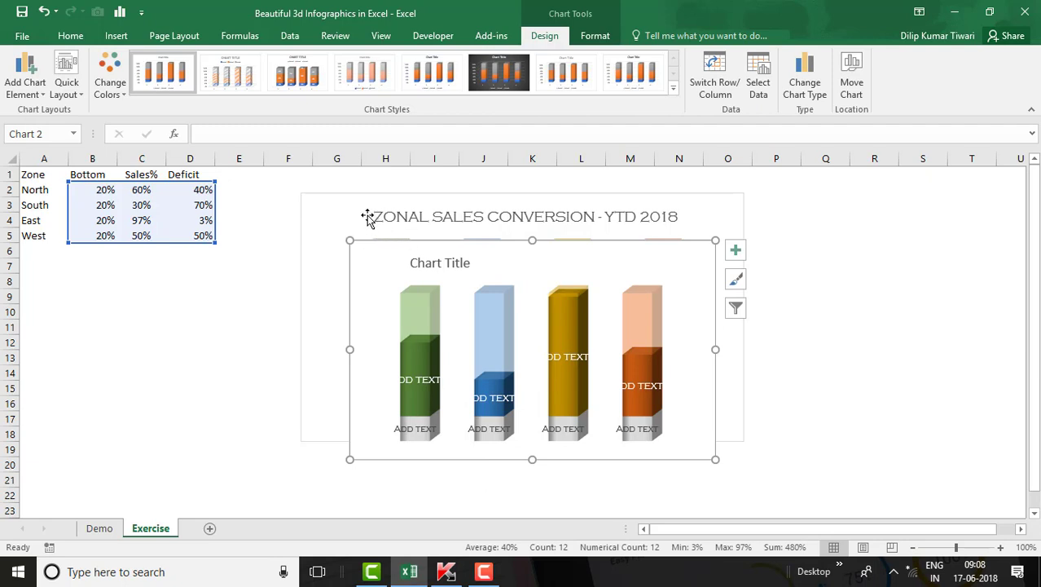
drag(368, 239, 734, 263)
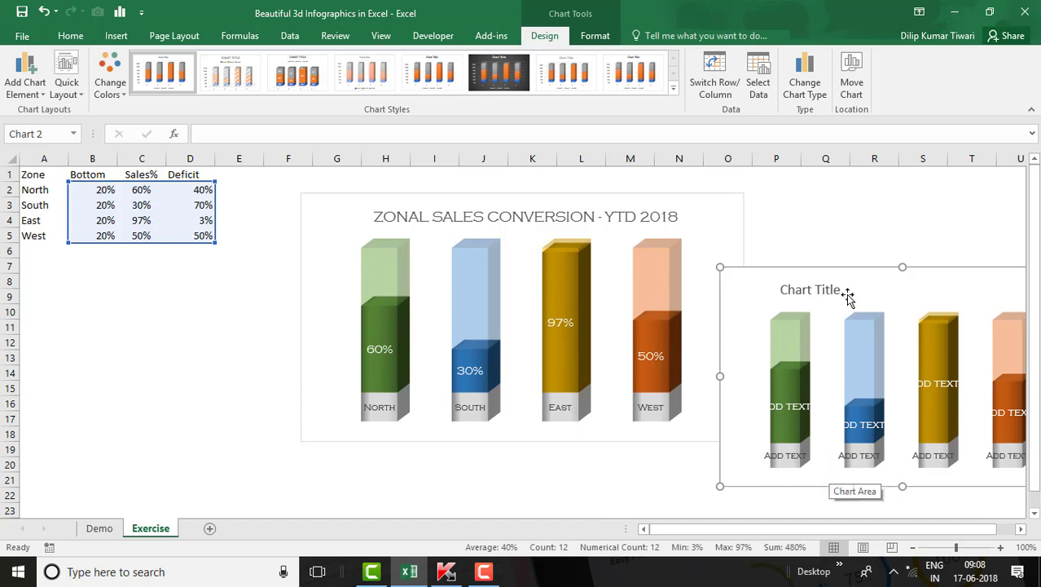
mouse_move(850, 280)
mouse_down()
mouse_move(647, 301)
mouse_move(539, 293)
mouse_up()
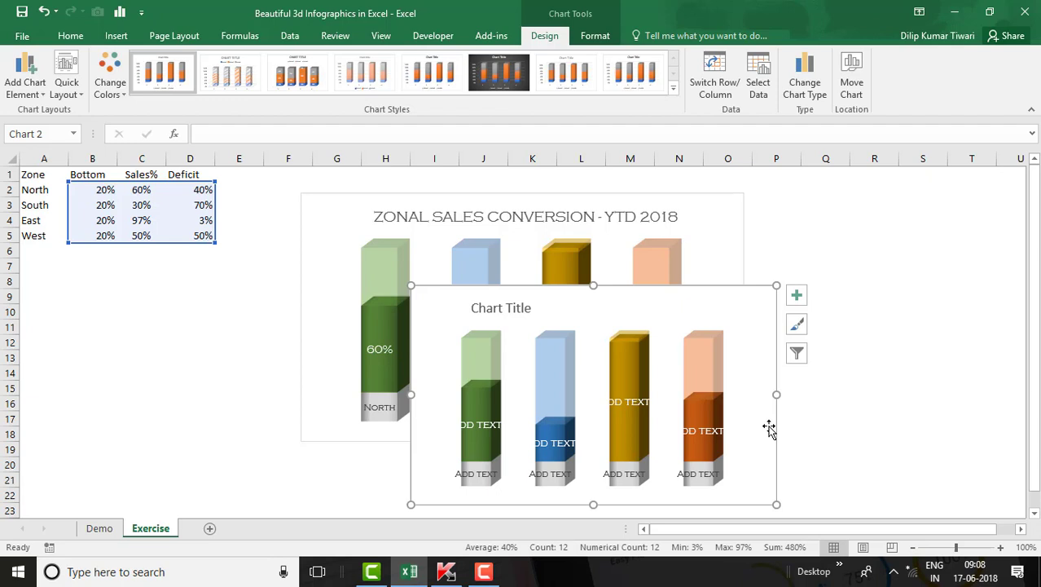